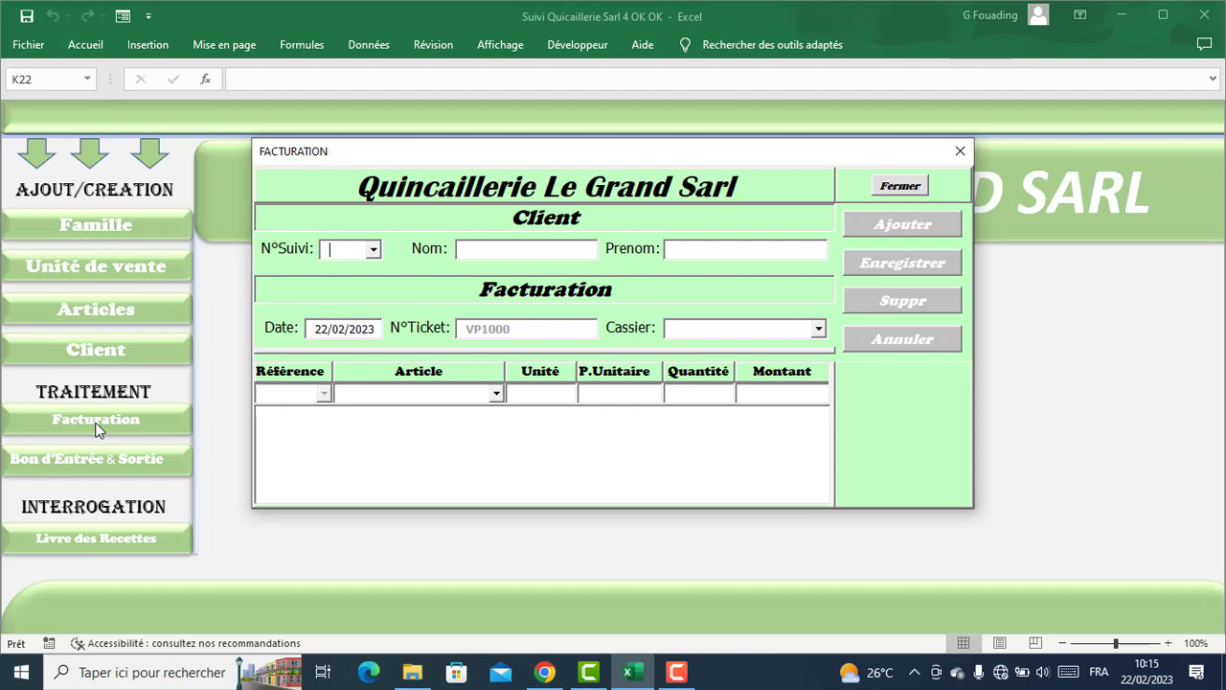
Close the invoicing form and register a new article family with reference TO001 and designation Tole.
click(903, 186)
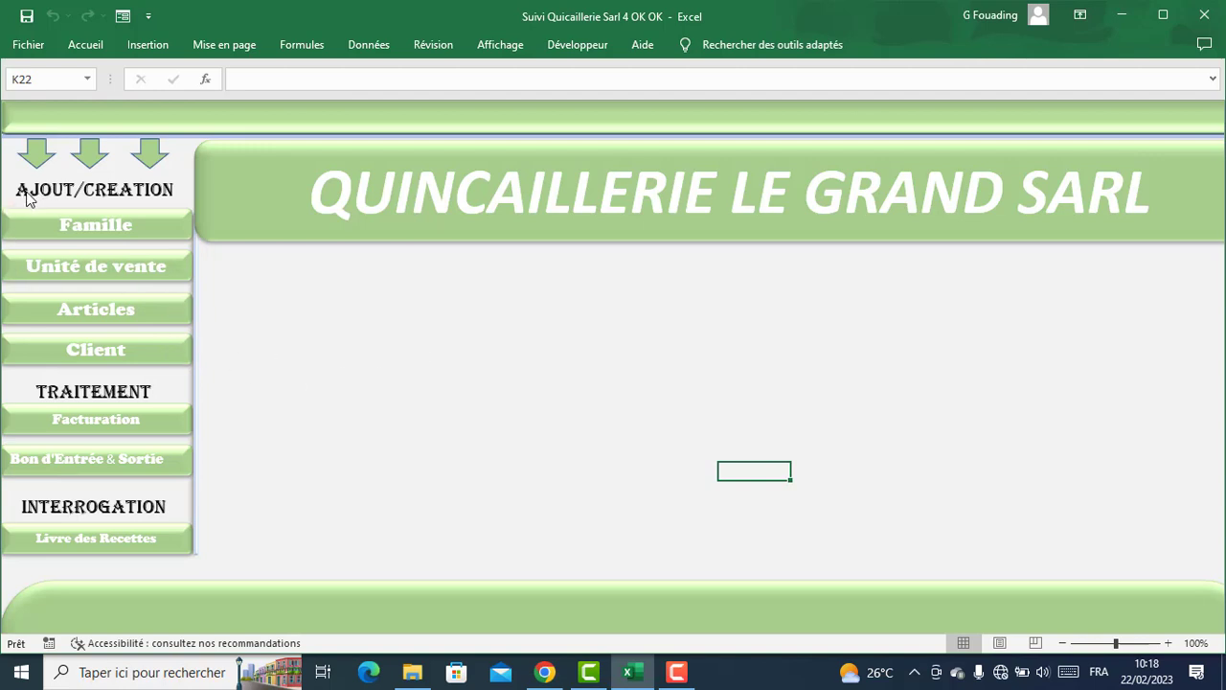
click(91, 230)
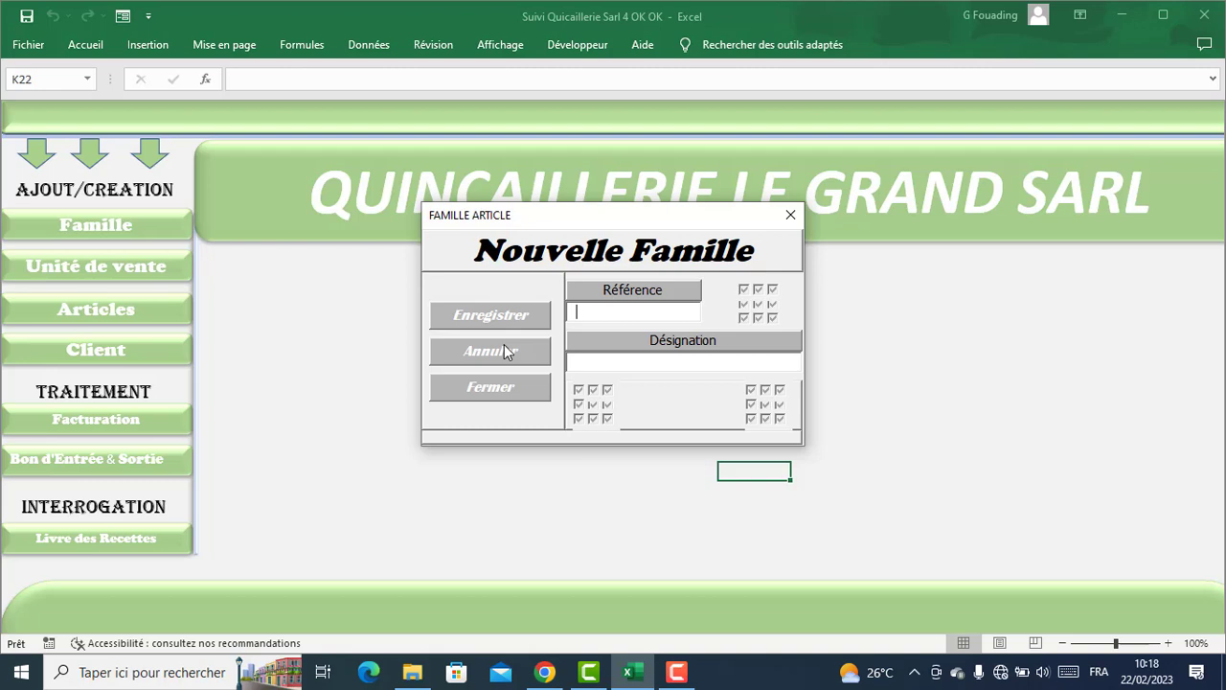
text(TO001)
key(Tab)
text(Tole)
click(473, 319)
Register a second article family with reference FE002 and designation Fer.
text(F)
text(E)
text(002)
text(Fer)
click(485, 320)
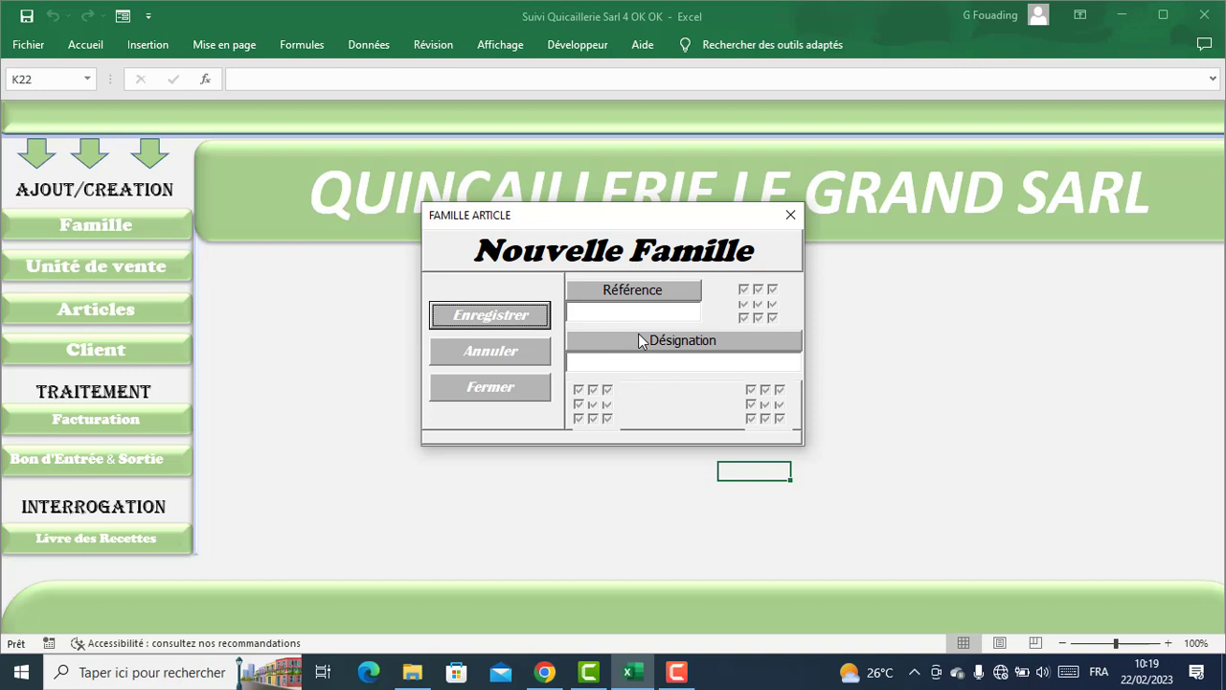
Register a third article family with reference CIM001 and designation Ciment, and close the family form.
click(608, 314)
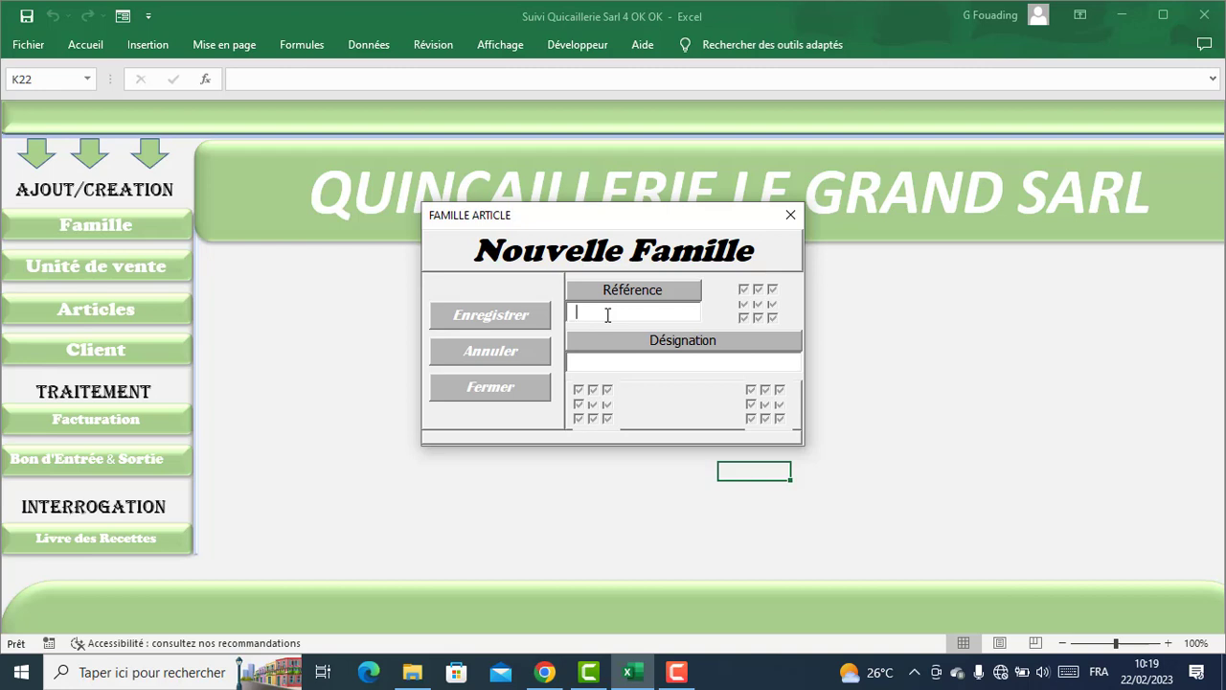
text(CIM)
key(BackSpace)
text(M001)
key(Tab)
text(Ciment)
click(492, 318)
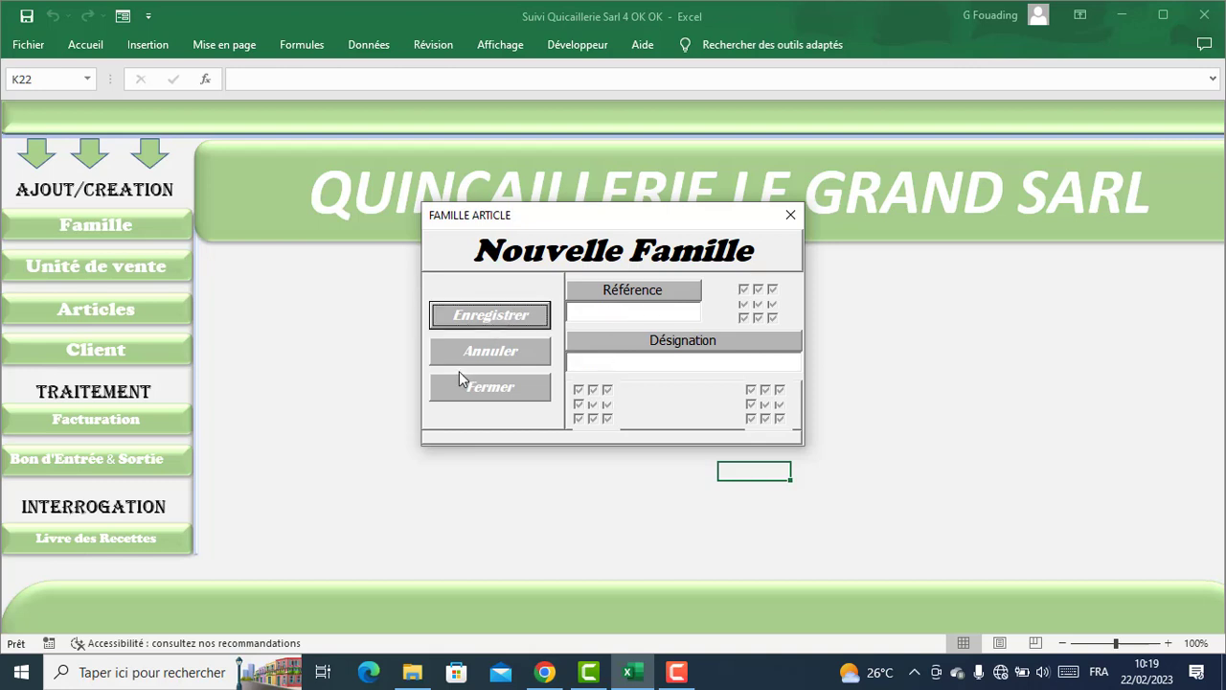
click(791, 215)
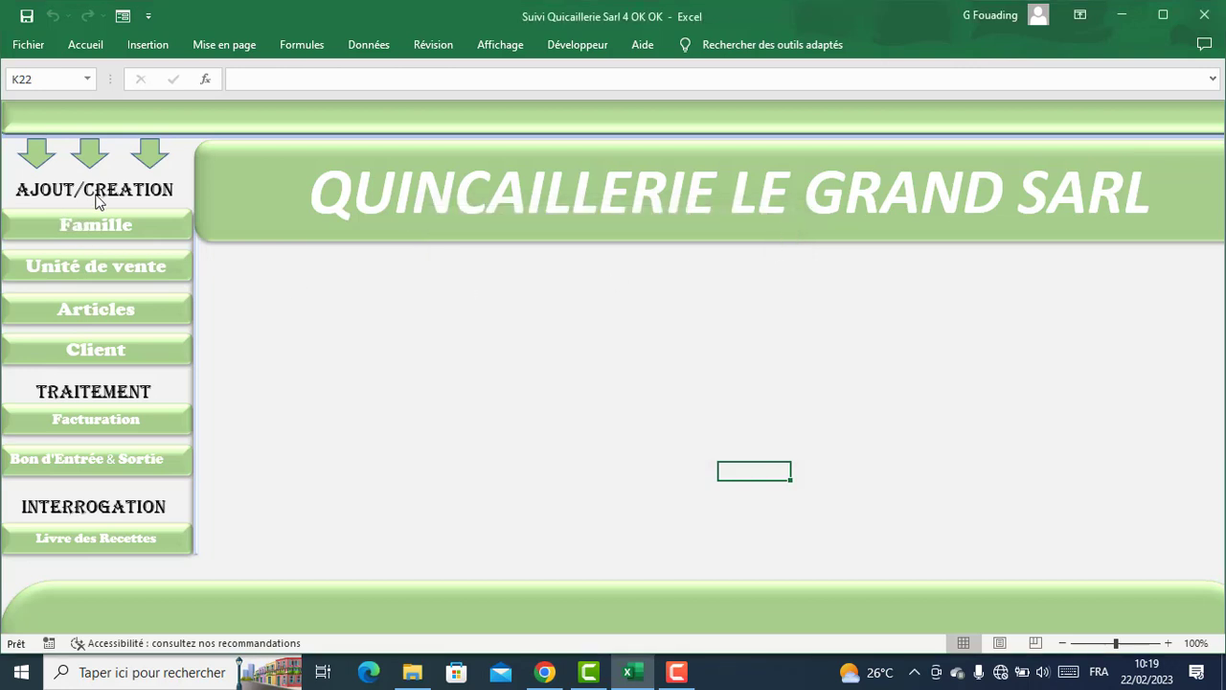
Create the sales units Bar and Sac in the sales unit form.
click(70, 268)
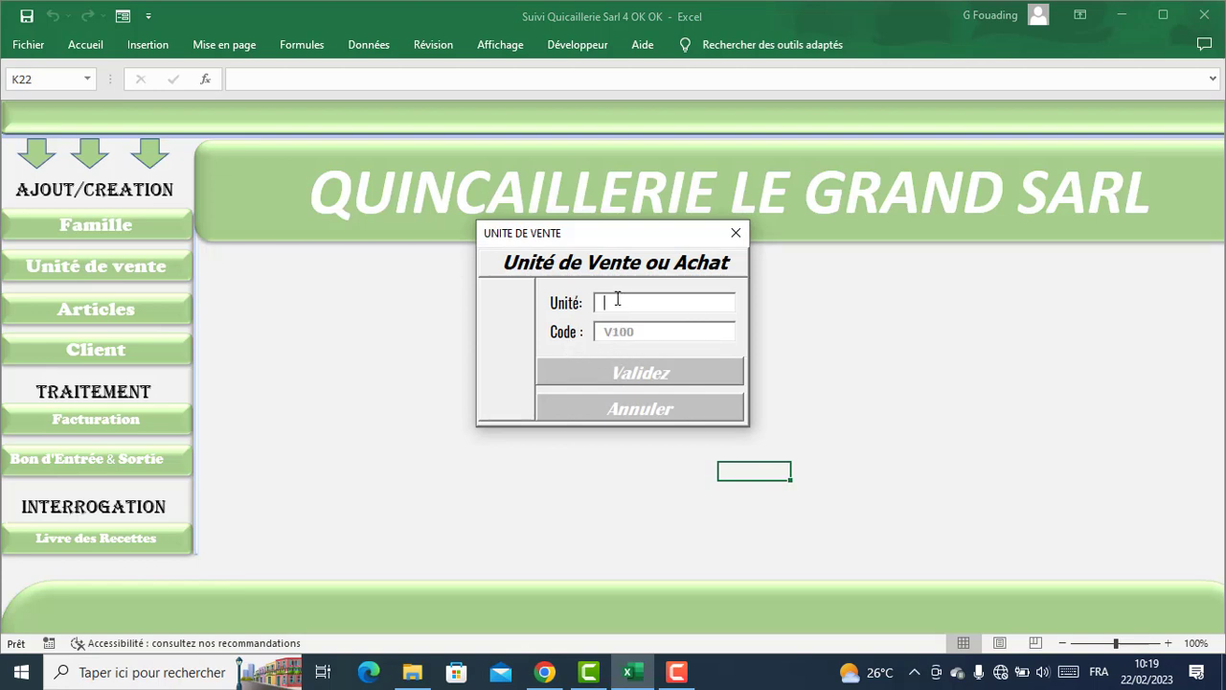
text(Bar)
click(644, 374)
text(Sac)
click(642, 373)
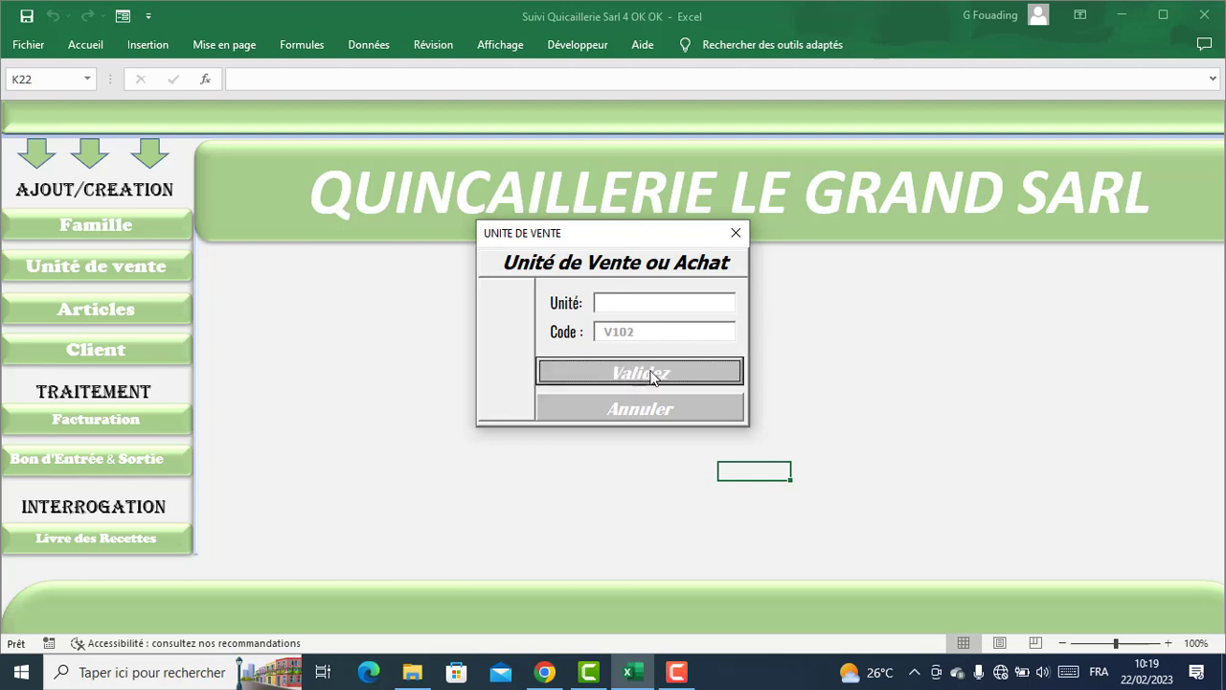
Create the sales unit feuille, spelled in lowercase, and close the unit form.
click(616, 302)
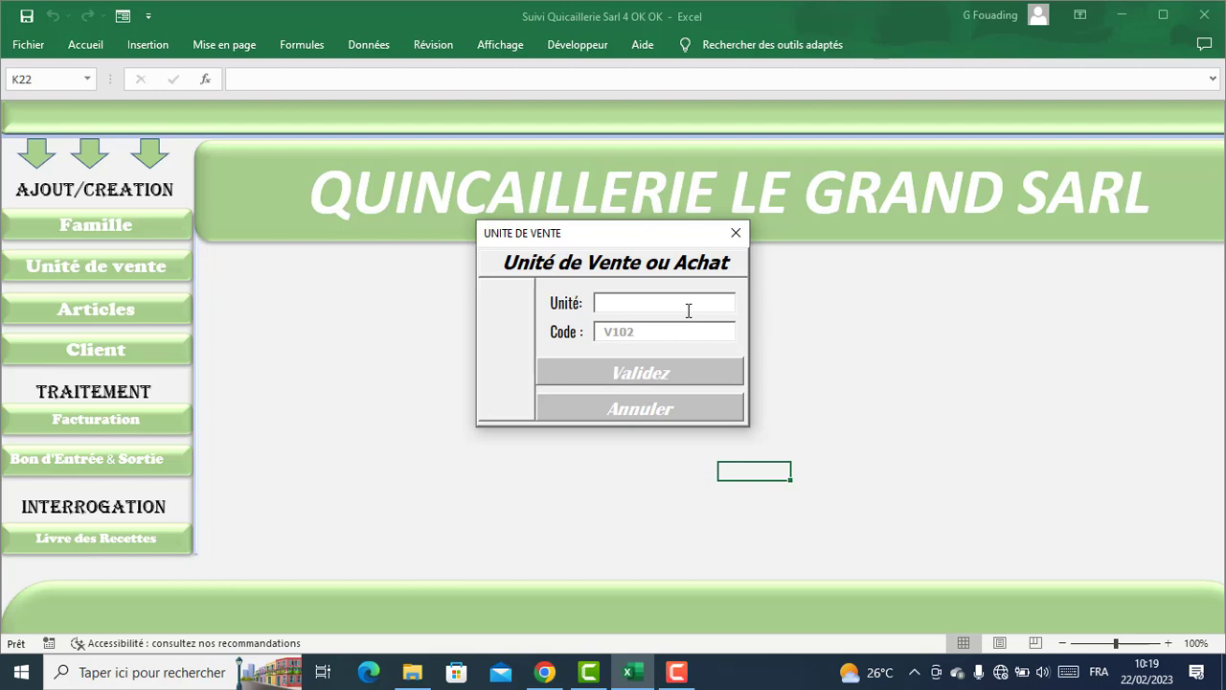
text(Feuille)
drag(611, 303, 596, 307)
text(f)
click(642, 374)
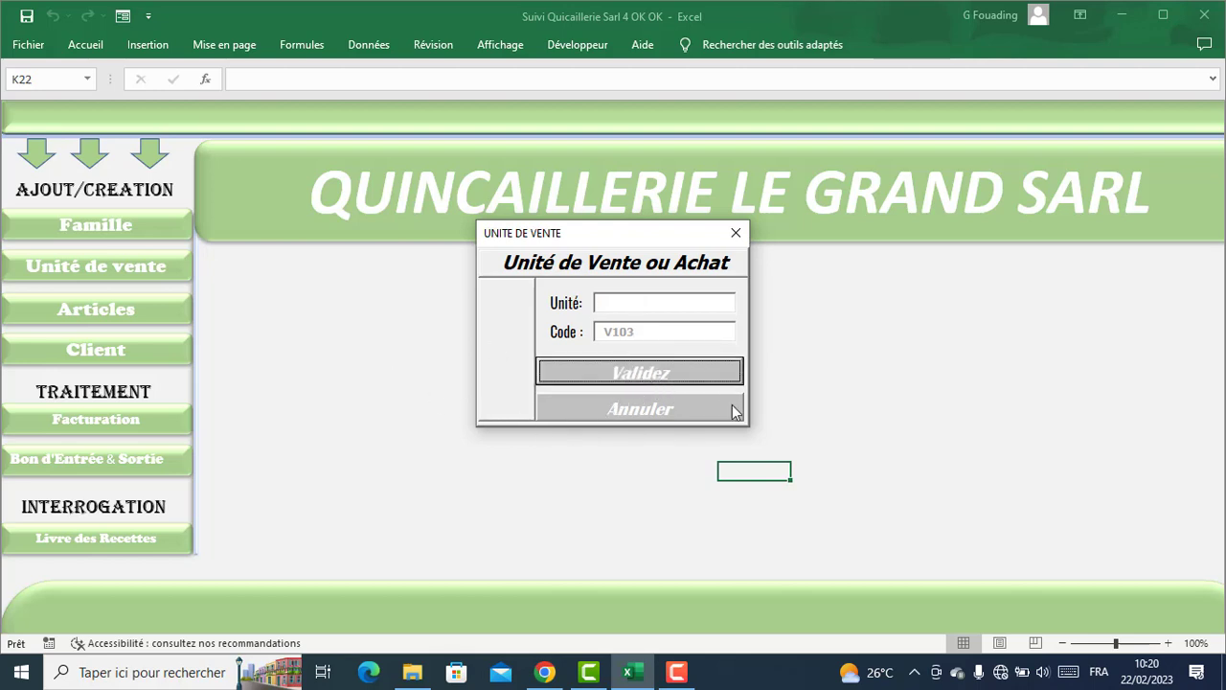
click(735, 233)
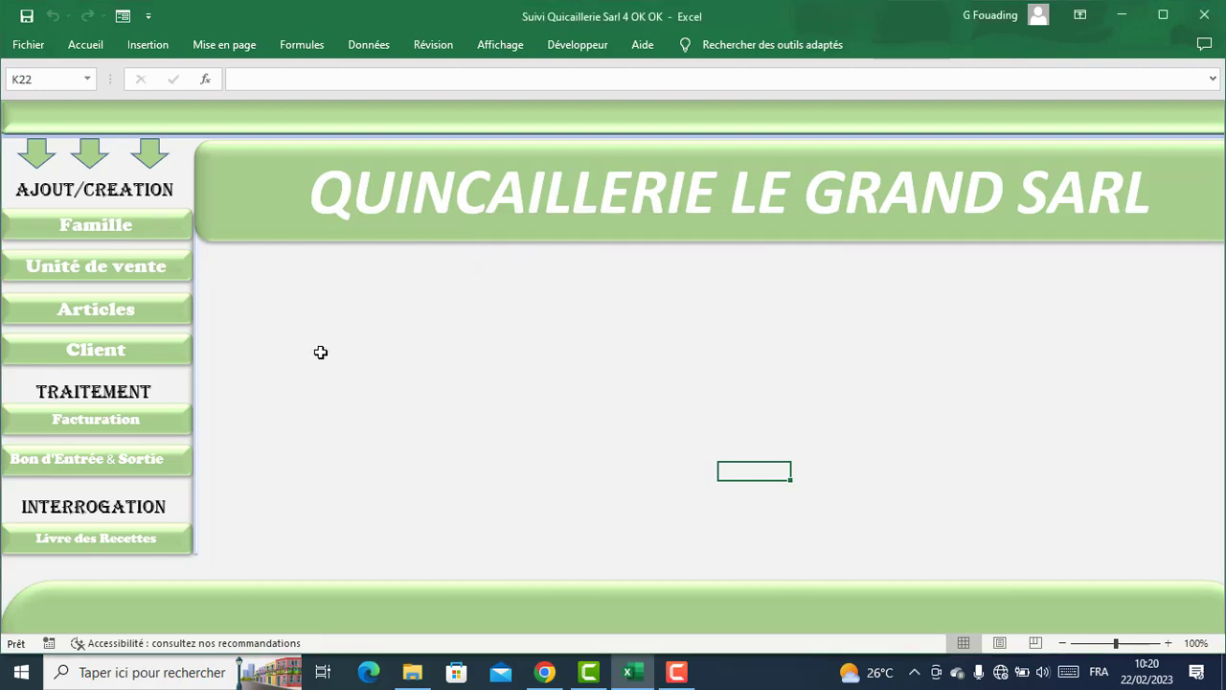
Start a new article with reference TOB100 and the name Tôle Bac.
click(88, 316)
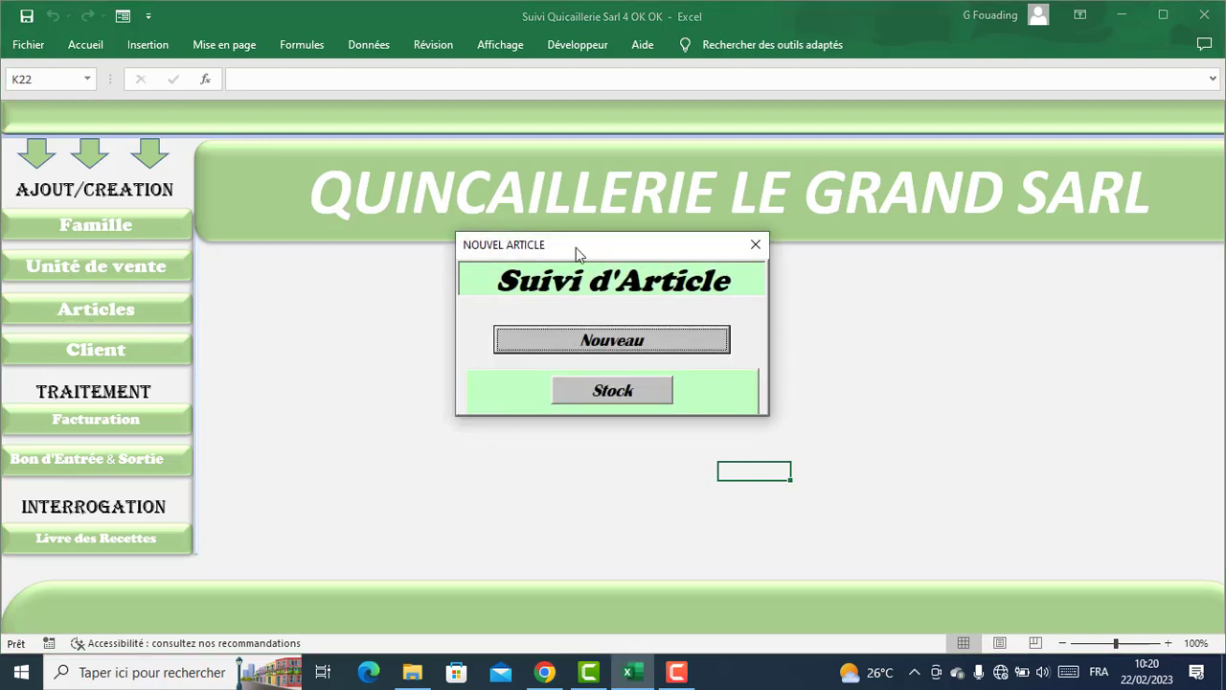
click(608, 345)
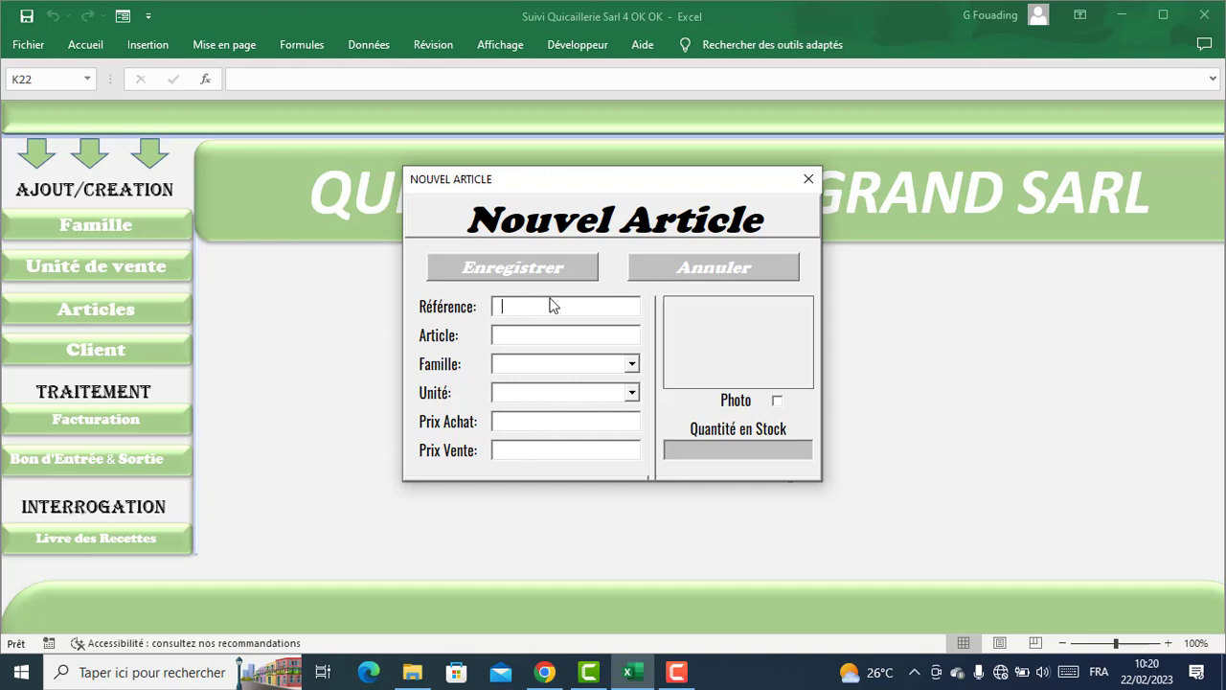
text(TOB1)
key(BackSpace)
text(100)
key(Tab)
text(Tole)
key(BackSpace)
key(BackSpace)
key(BackSpace)
text(o)
key(BackSpace)
text(ôle Bac)
Set the article's family to Tole, its unit to feuille and its sale price to 6500.
click(632, 364)
click(596, 381)
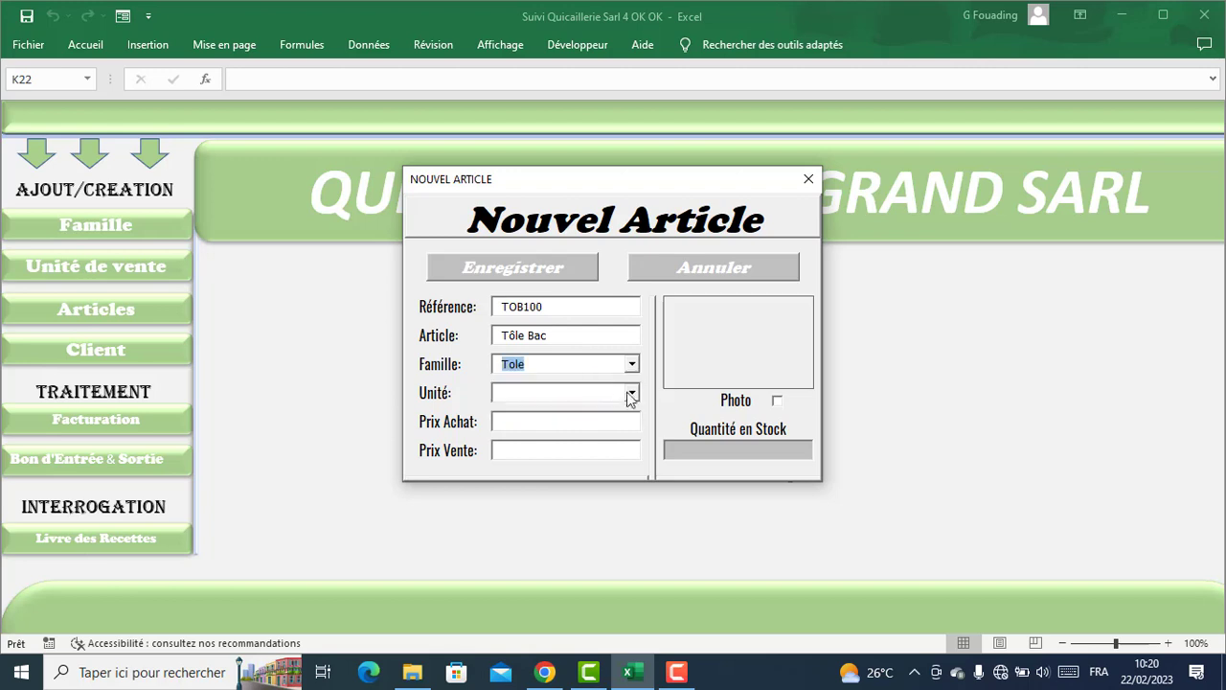
click(630, 394)
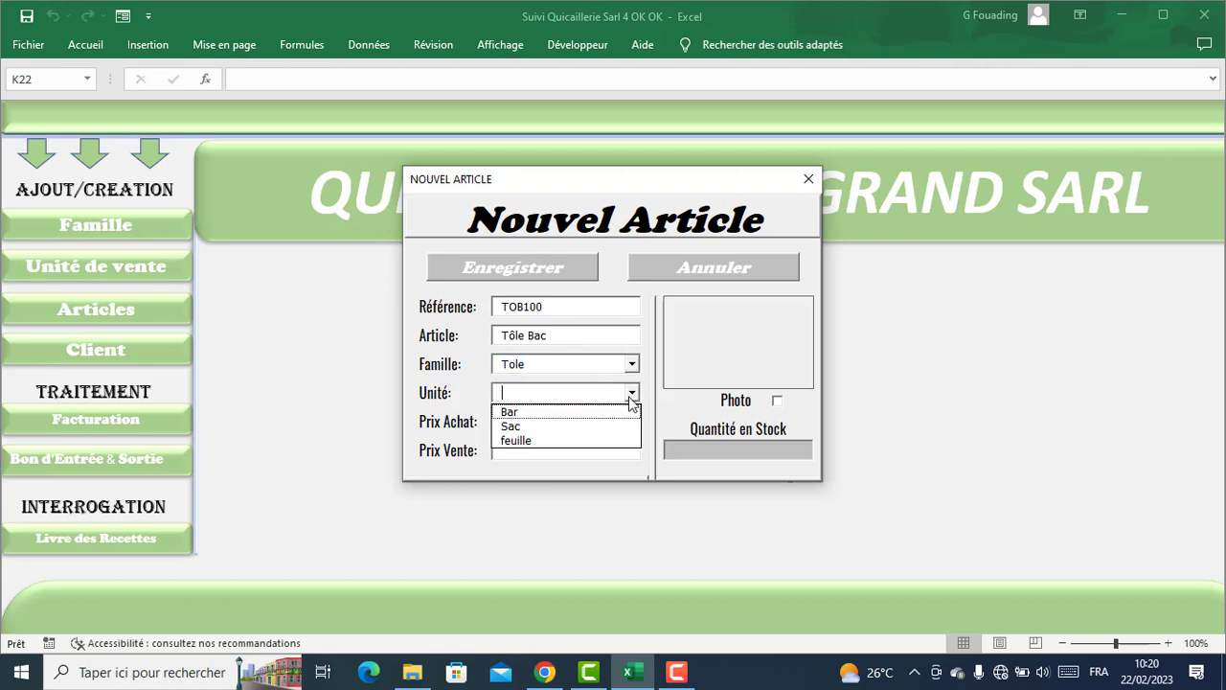
click(578, 442)
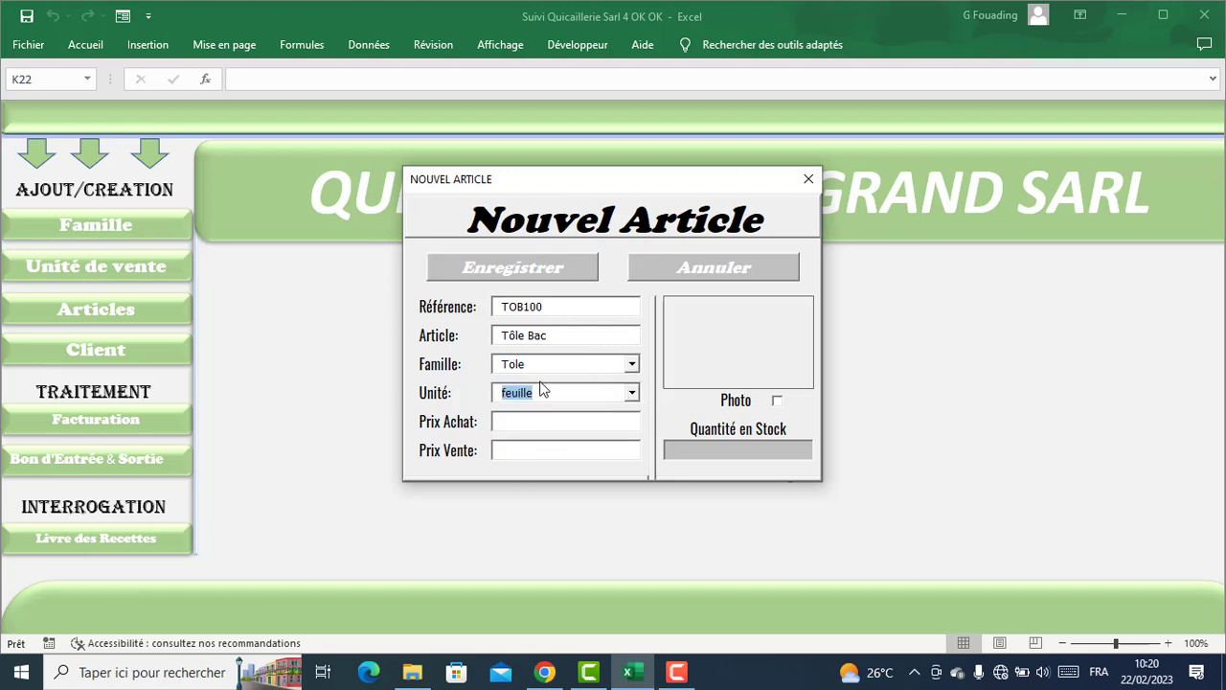
click(522, 448)
text(6500)
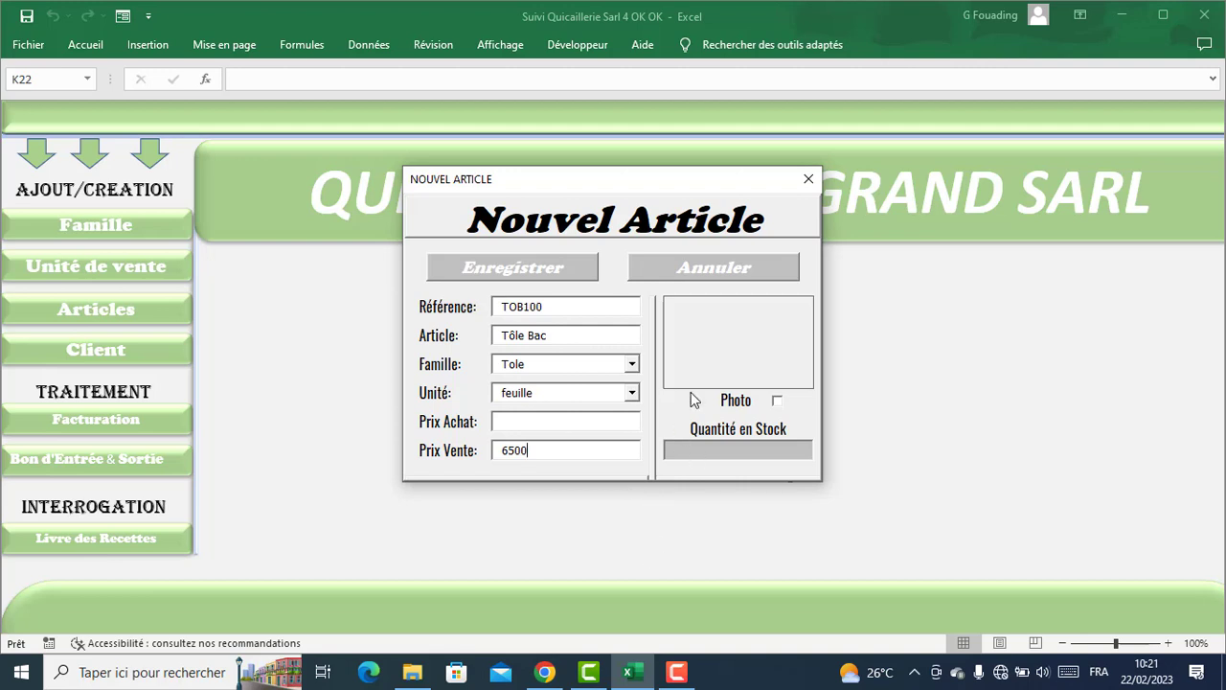
Attach the "Tole bac Acier" photo from the Images folder under Téléchargements > VBA and save the article.
click(778, 402)
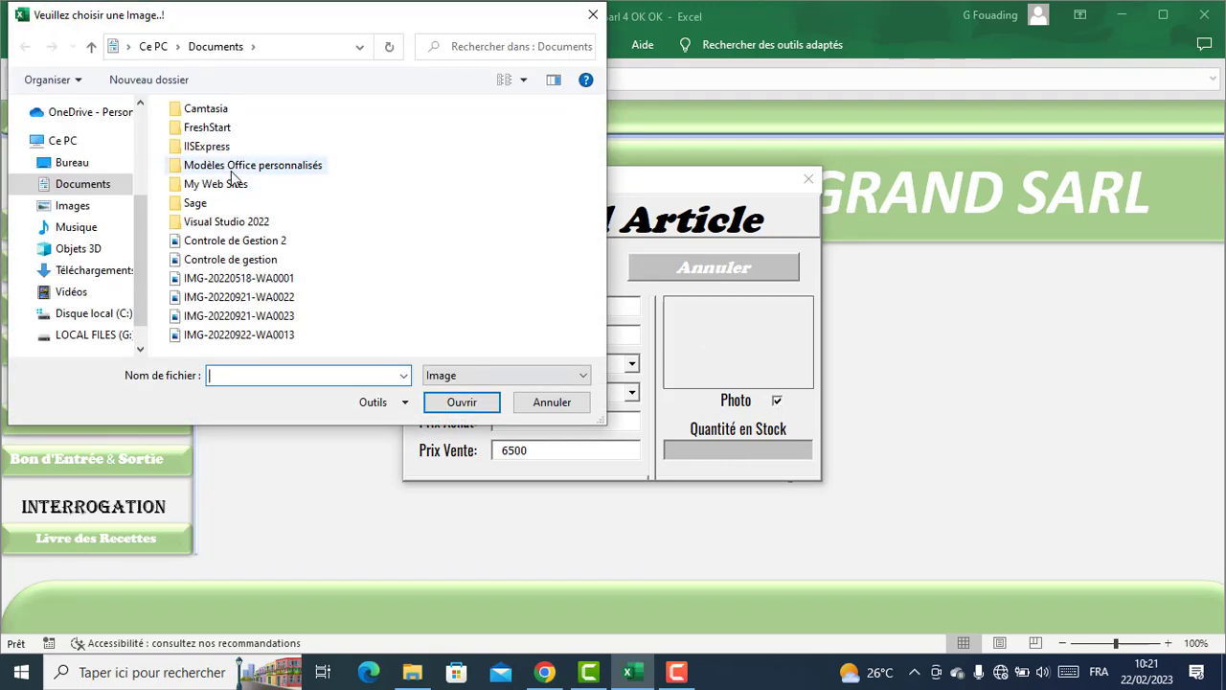
click(82, 272)
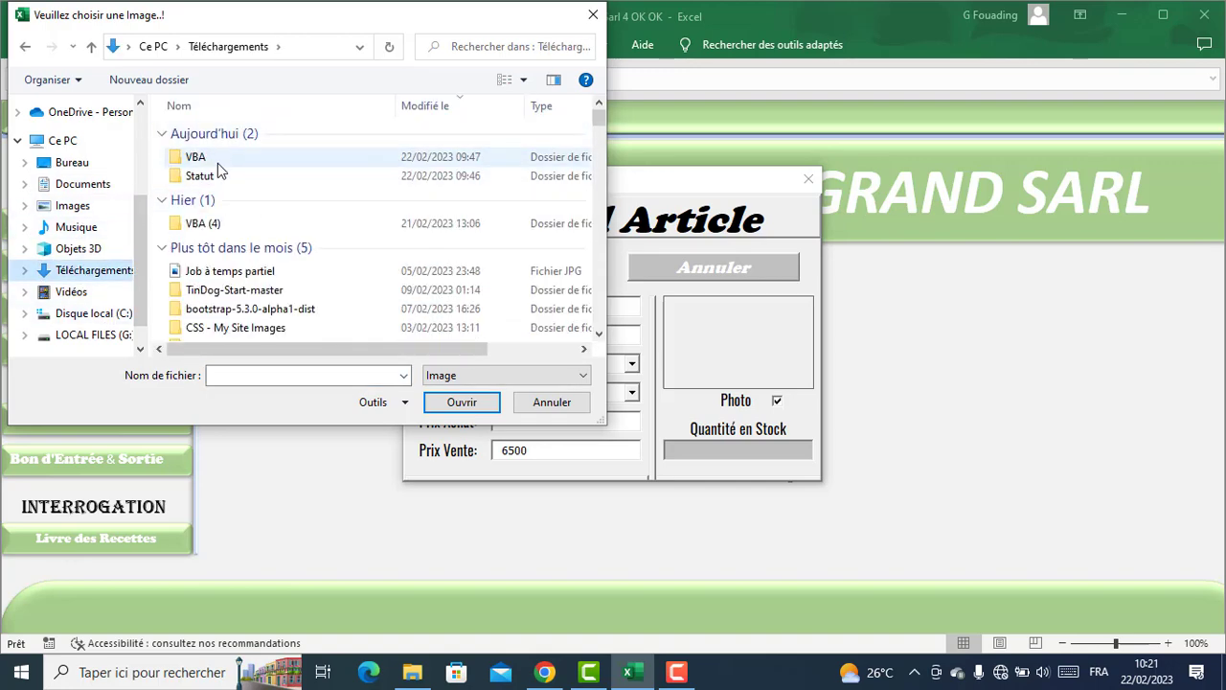
double_click(216, 161)
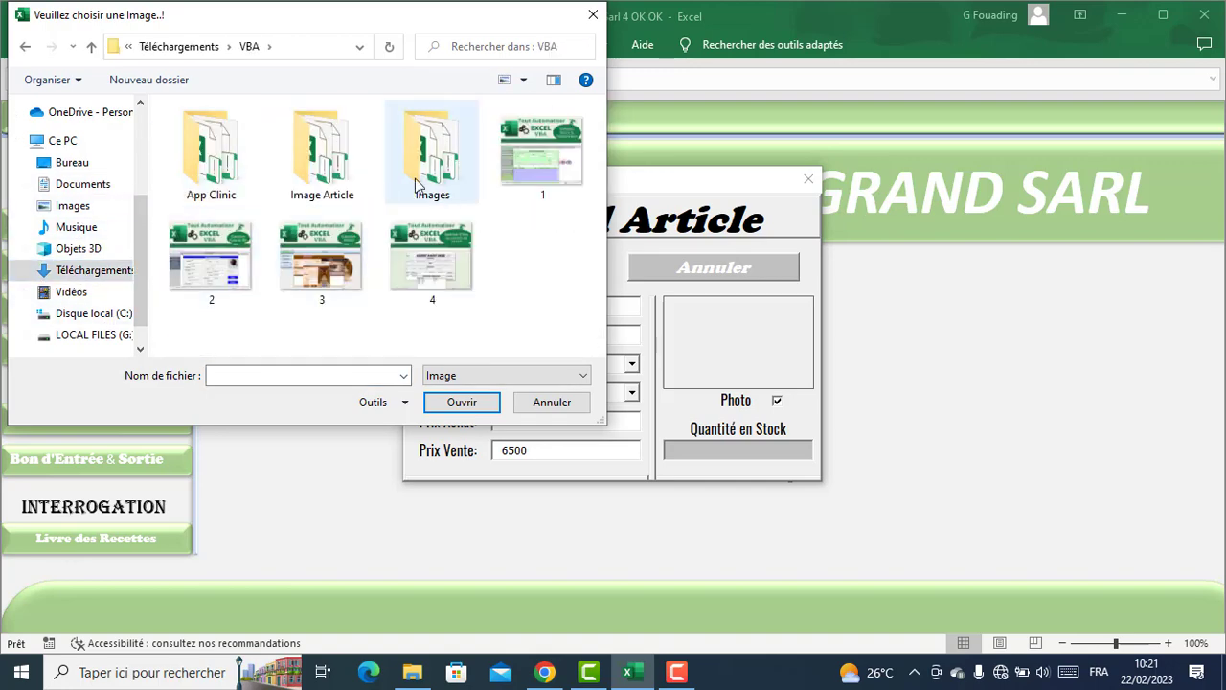
double_click(322, 171)
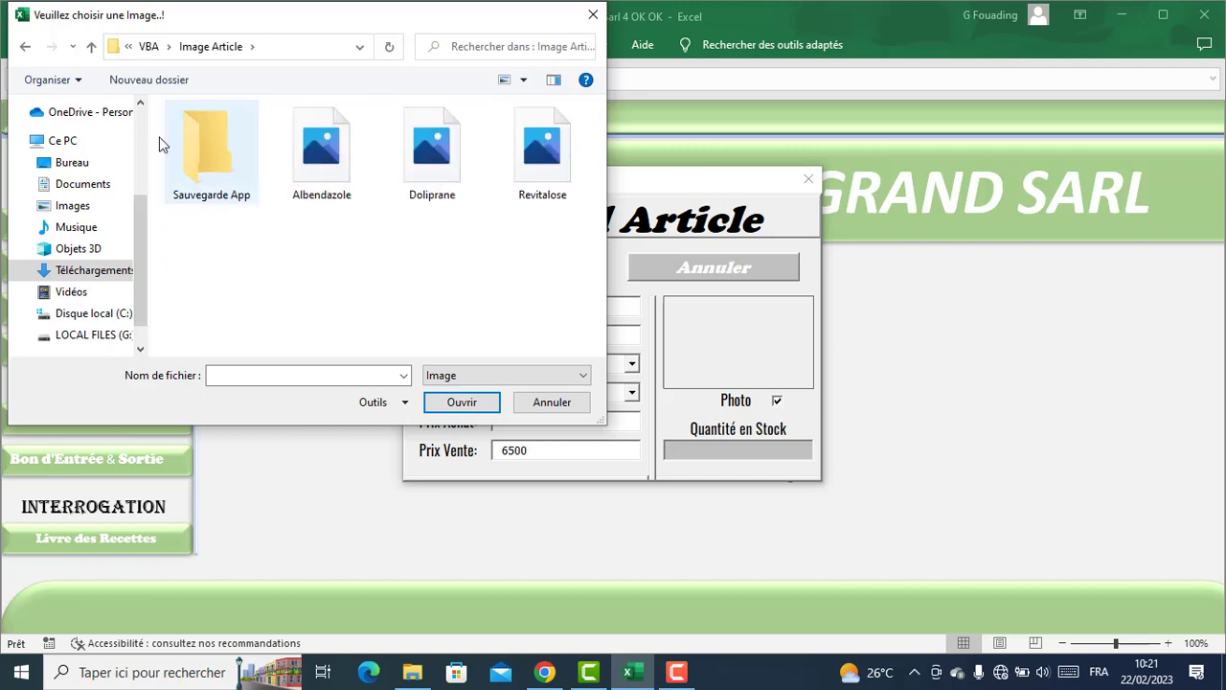
click(27, 48)
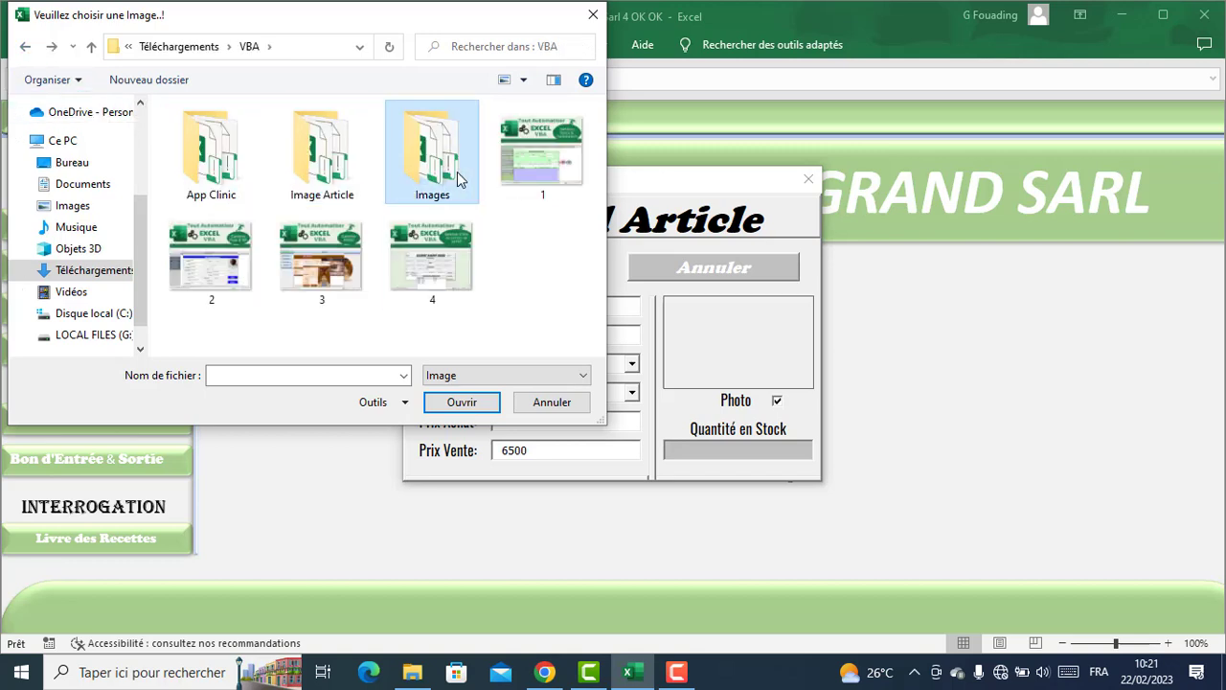
double_click(458, 179)
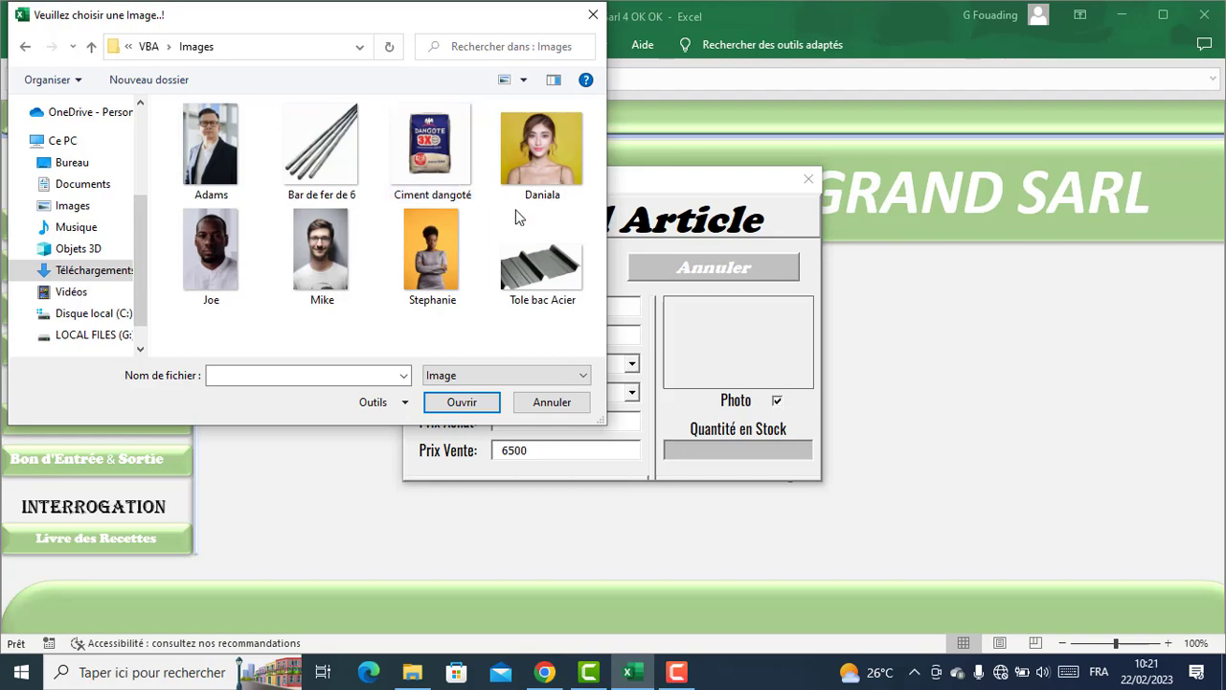
click(518, 278)
click(462, 404)
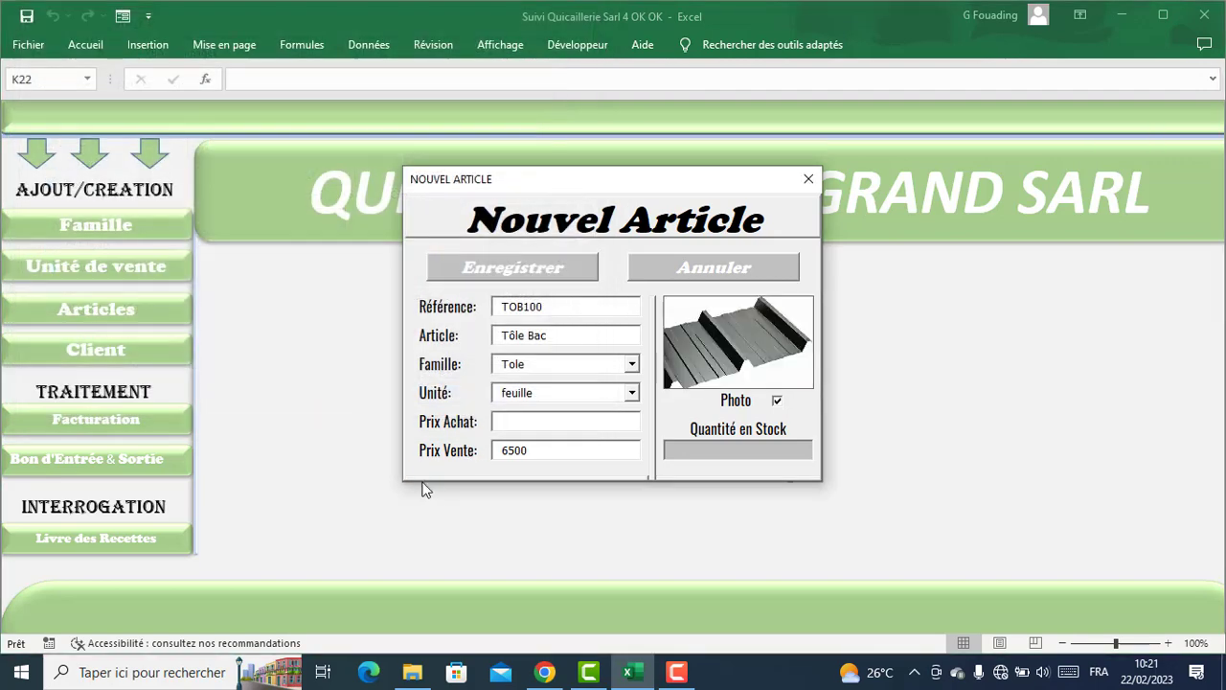
click(497, 276)
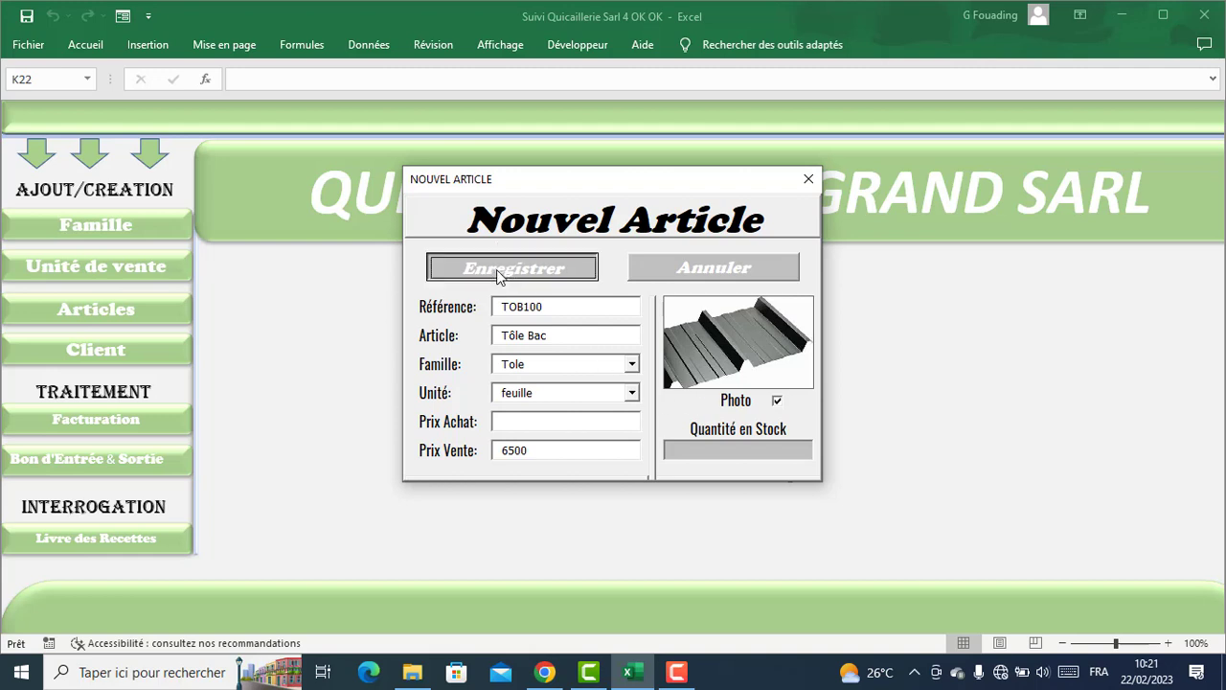
Enter reference CID200 and the name Ciment Dangoté for the next article.
click(533, 306)
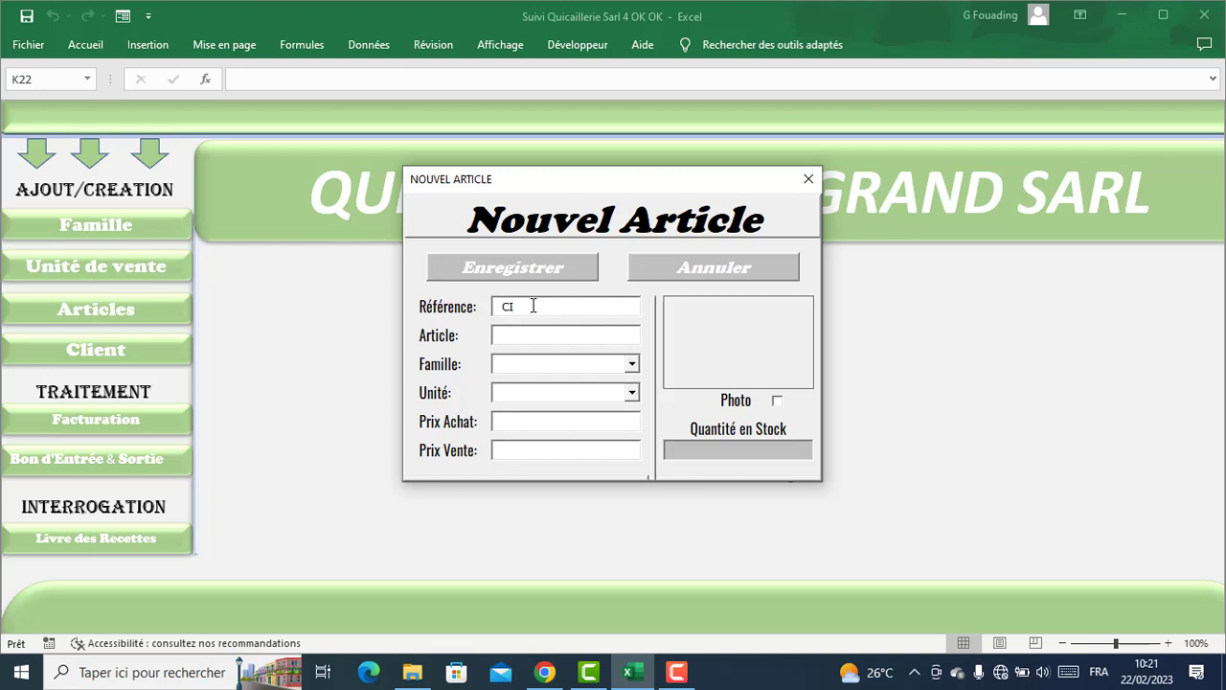
text(CID200)
text(C)
text(iment)
text( Dangoté)
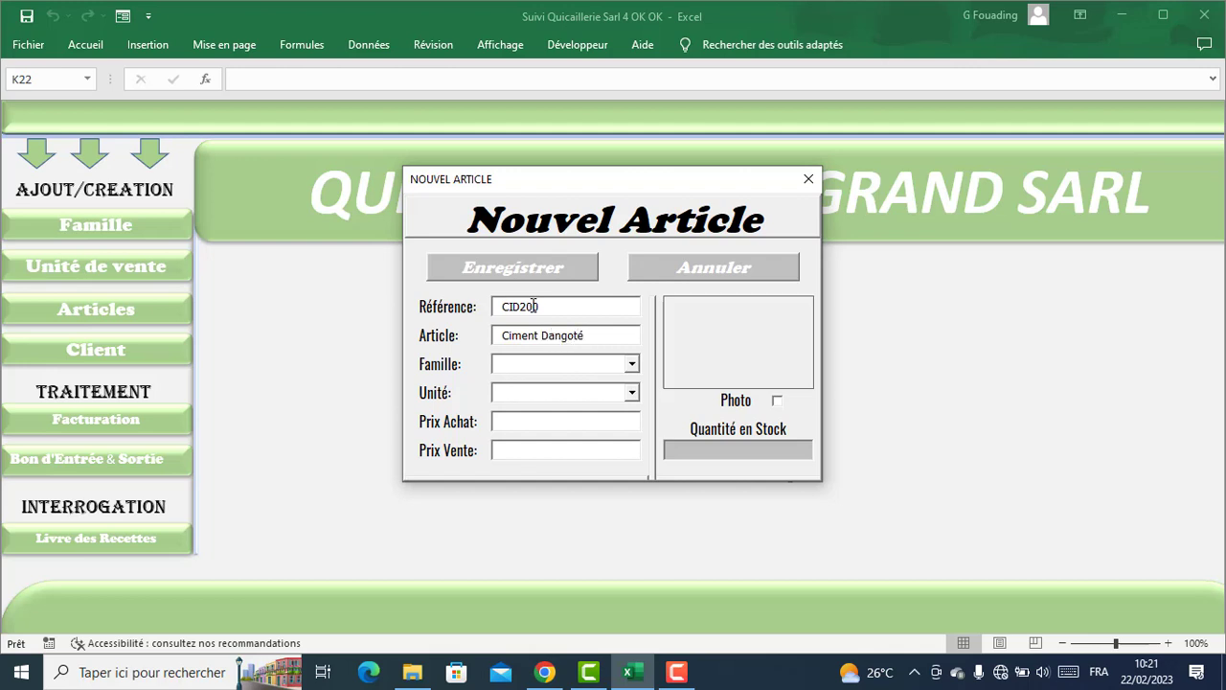
Set the cement article's family to Ciment, its unit to Sac and its sale price to 5600.
click(631, 370)
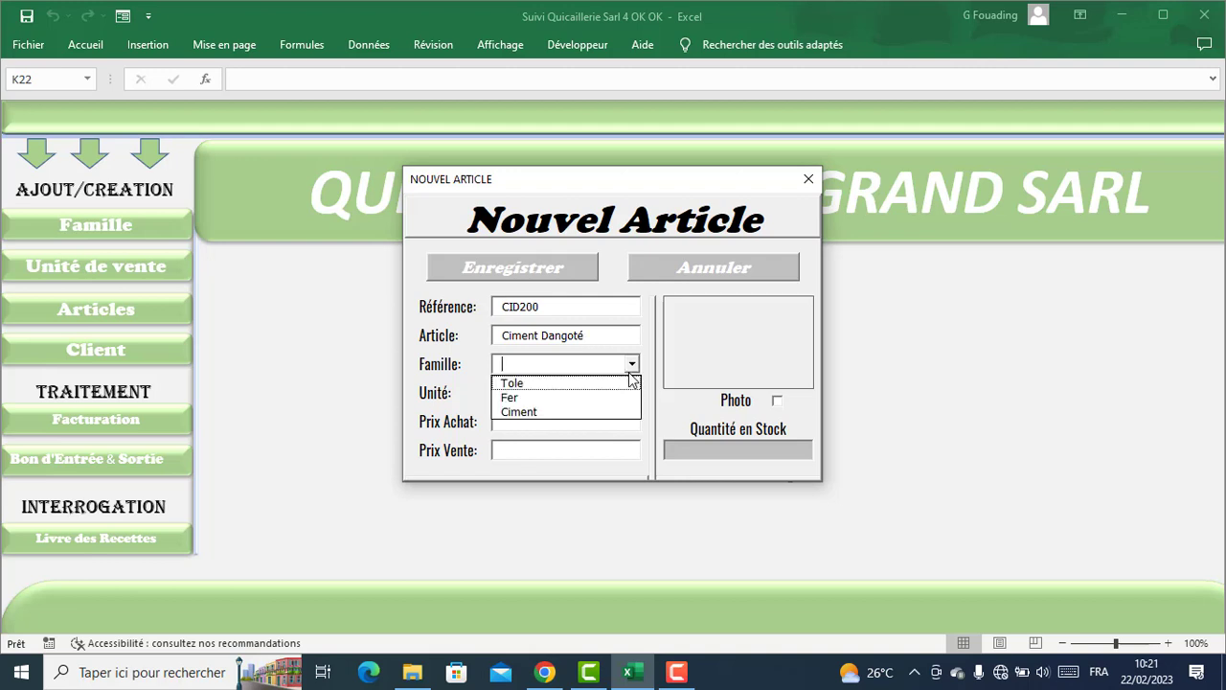
click(574, 412)
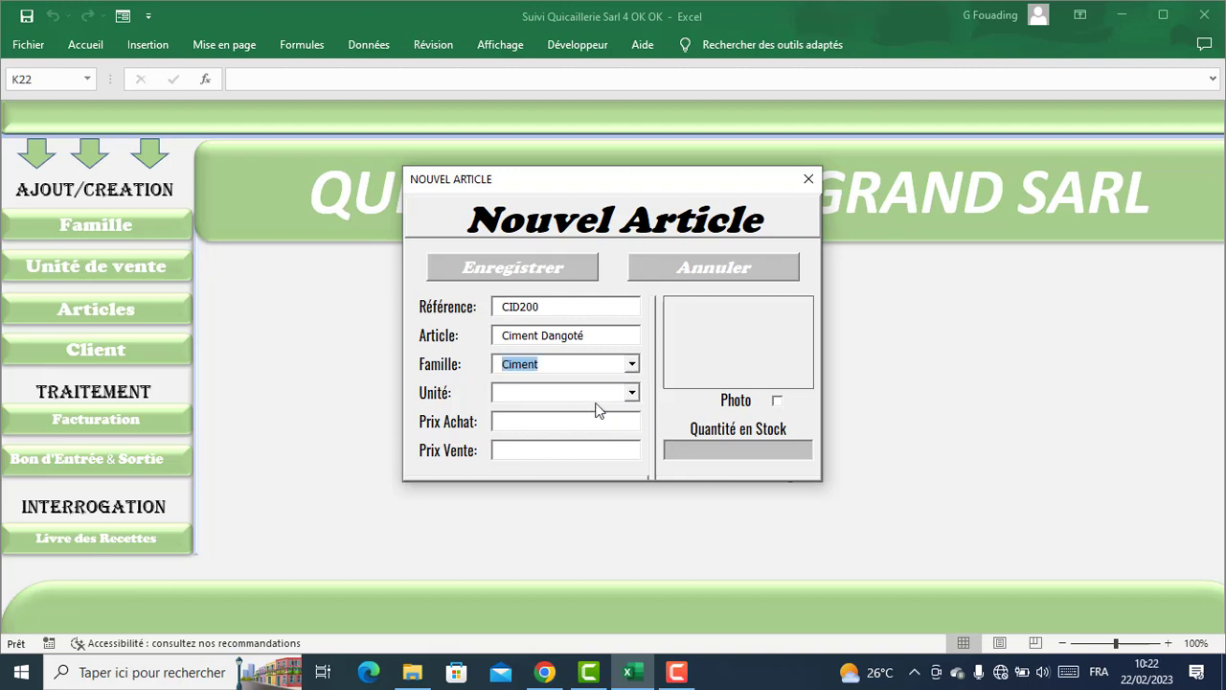
click(631, 393)
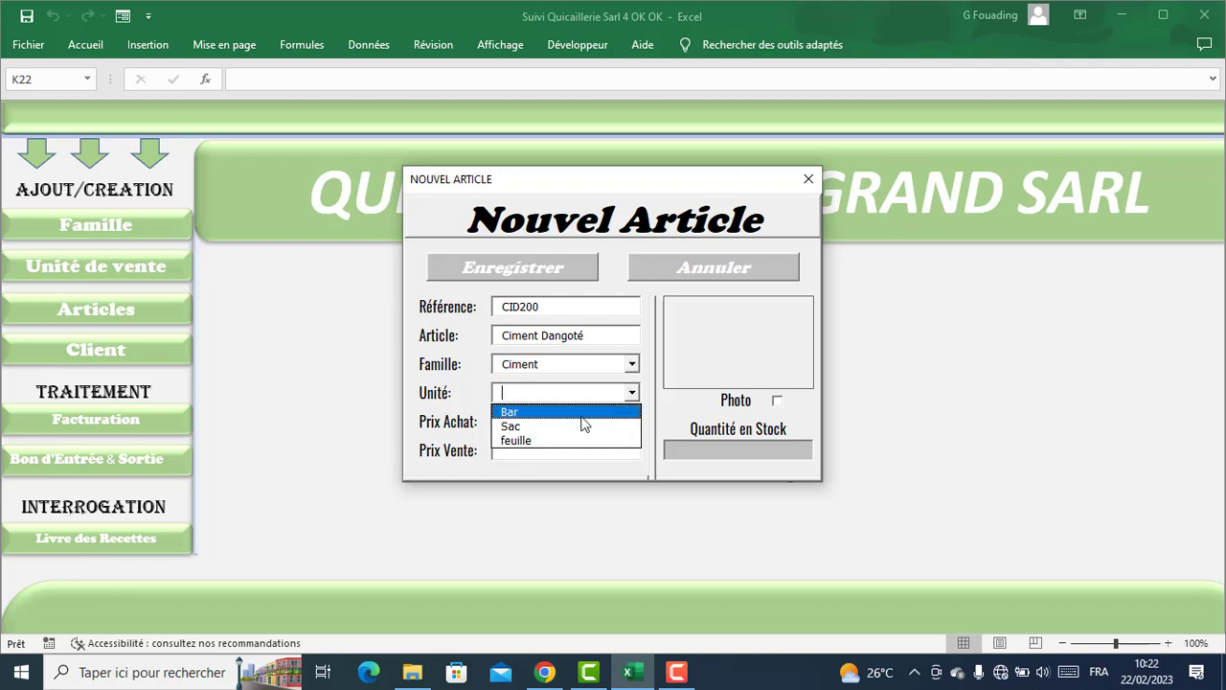
click(550, 426)
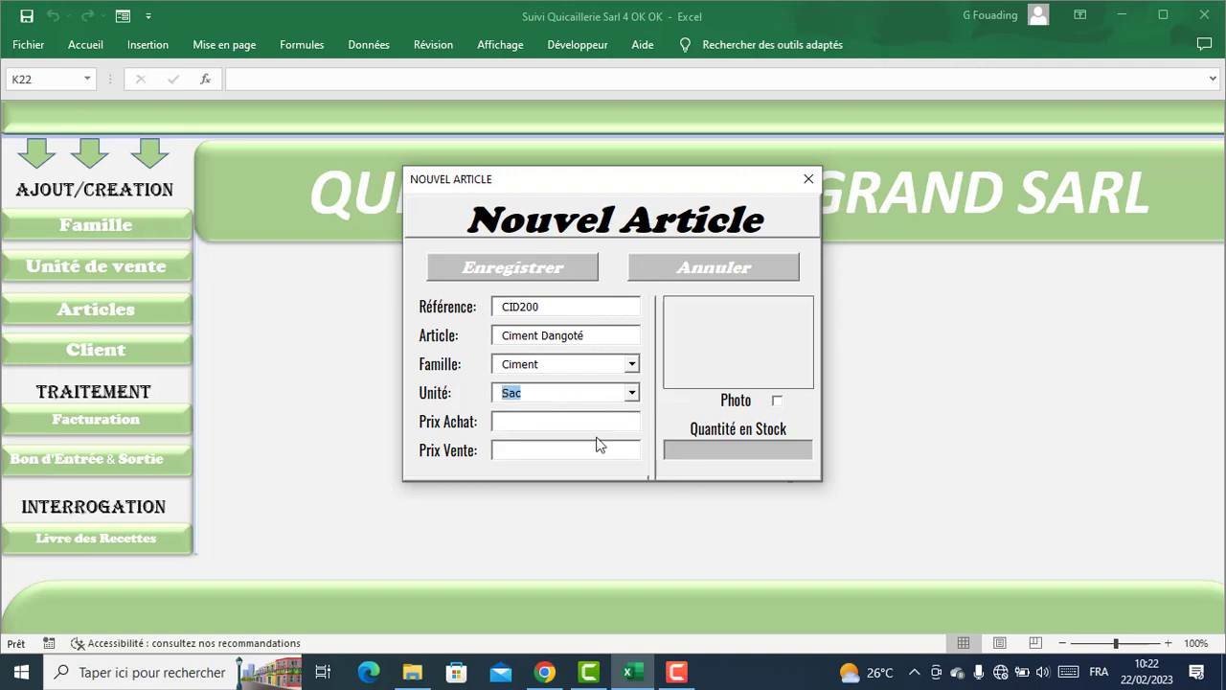
click(550, 450)
text(450)
key(BackSpace)
key(BackSpace)
text(5600)
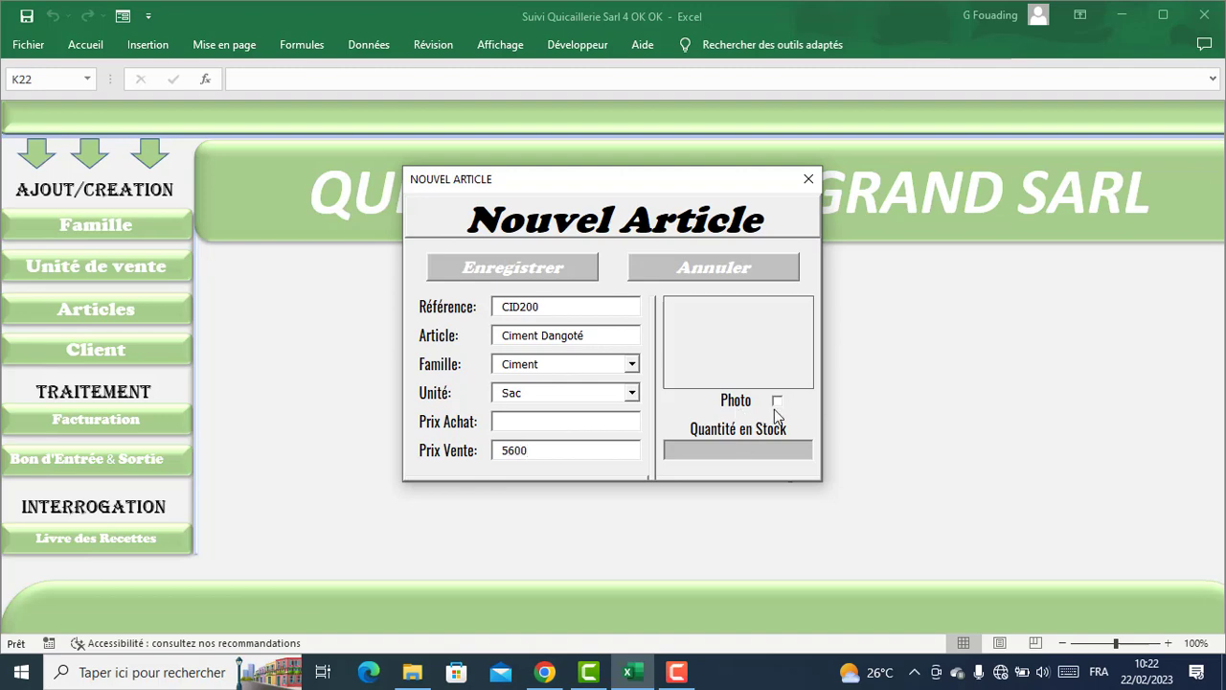
Attach the "Ciment dangoté" photo from the Images folder to the article.
click(777, 406)
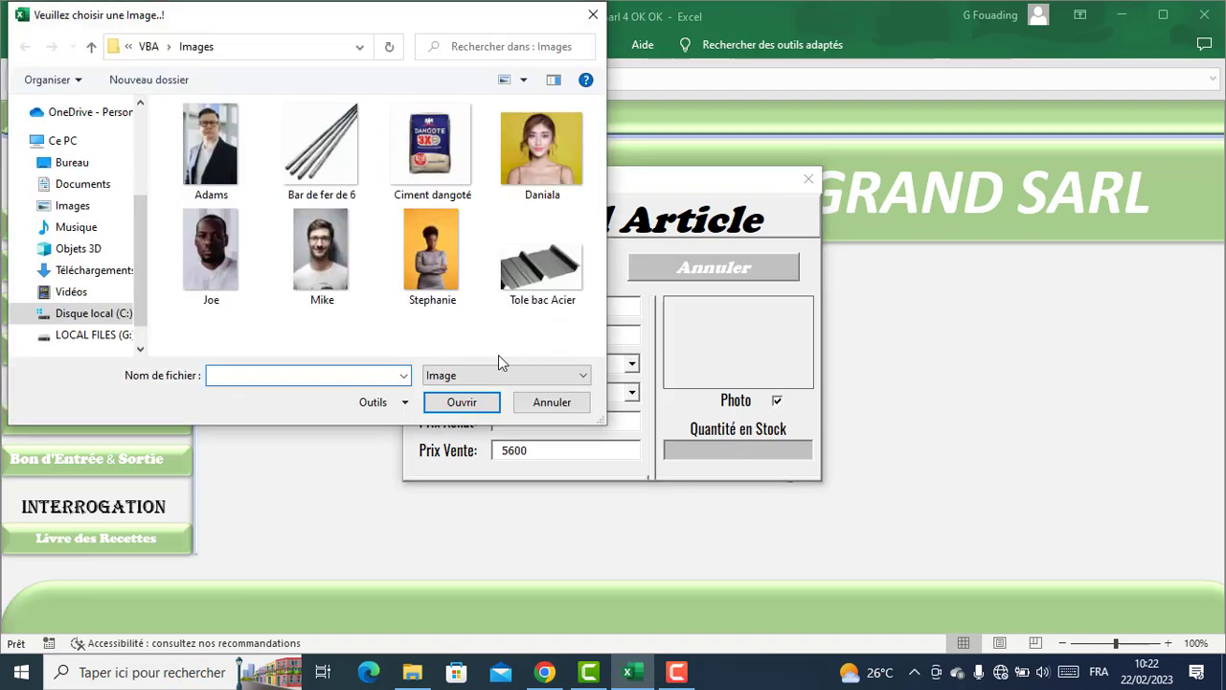
click(454, 150)
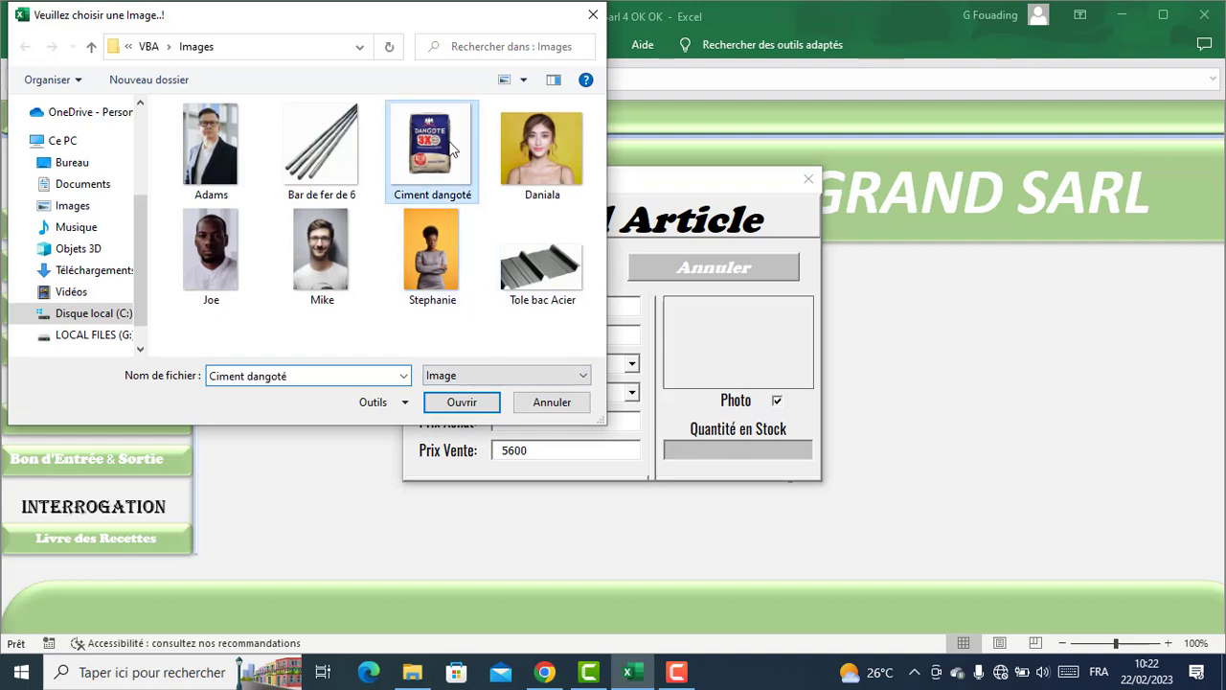
click(464, 402)
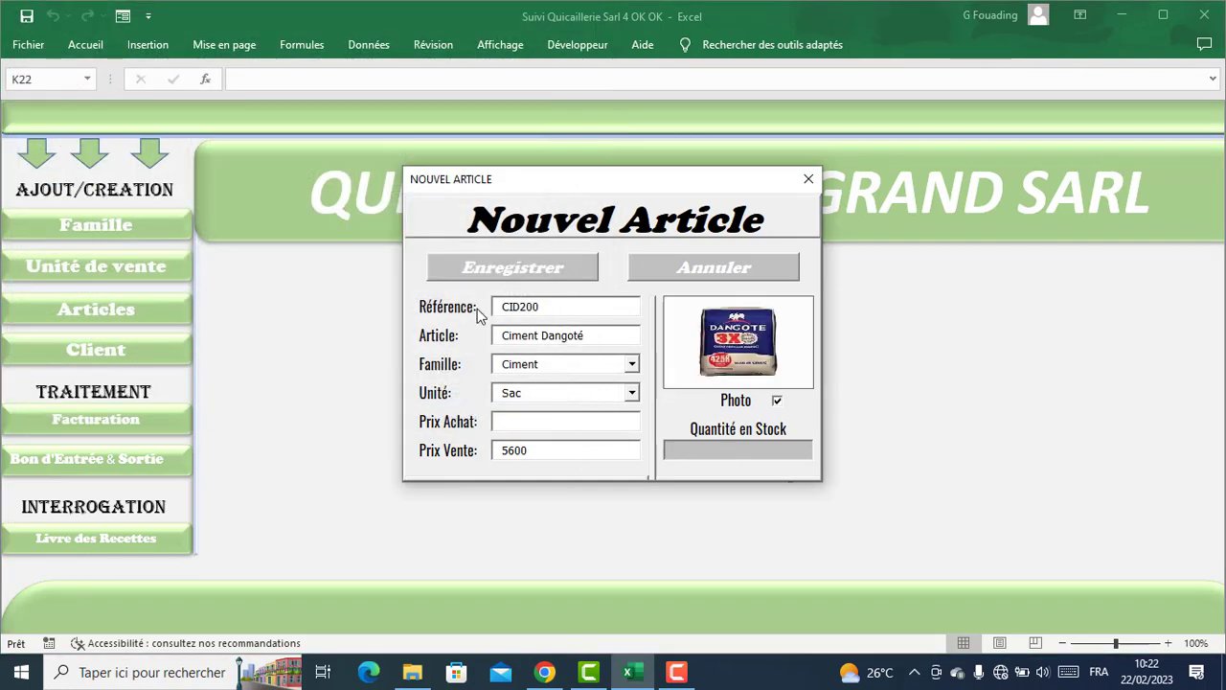
Save the cement article, and enter reference FE6001 and the name Fer de 6m for the next article.
click(497, 270)
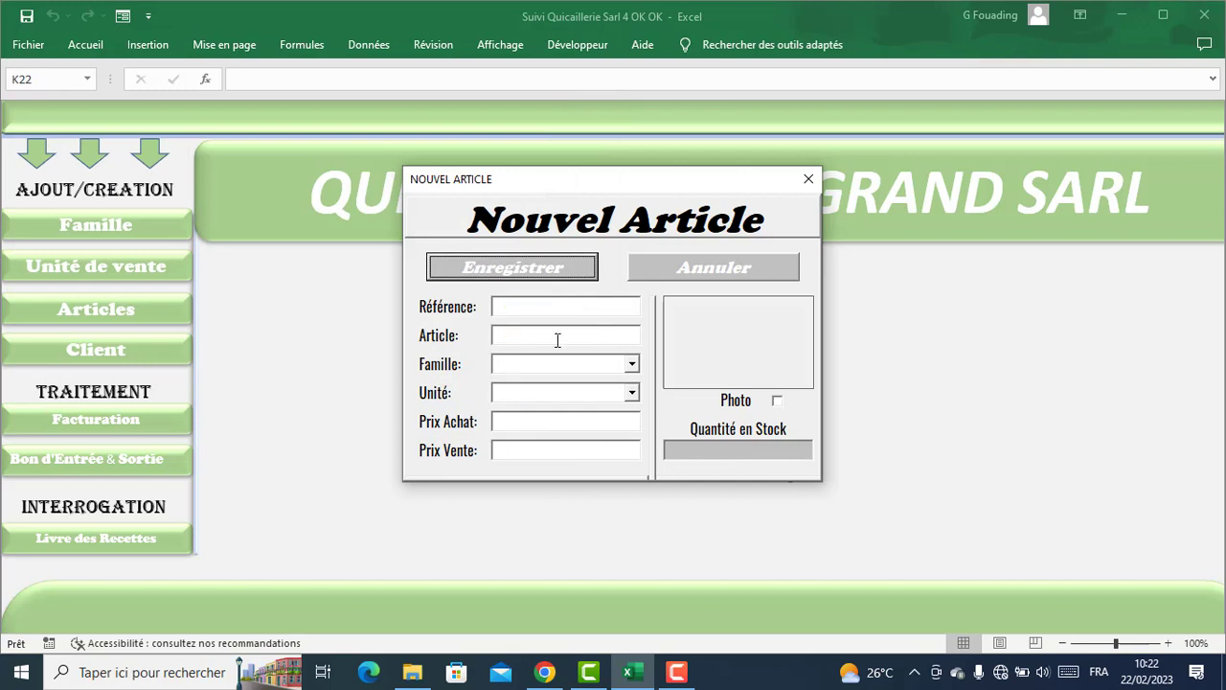
click(553, 308)
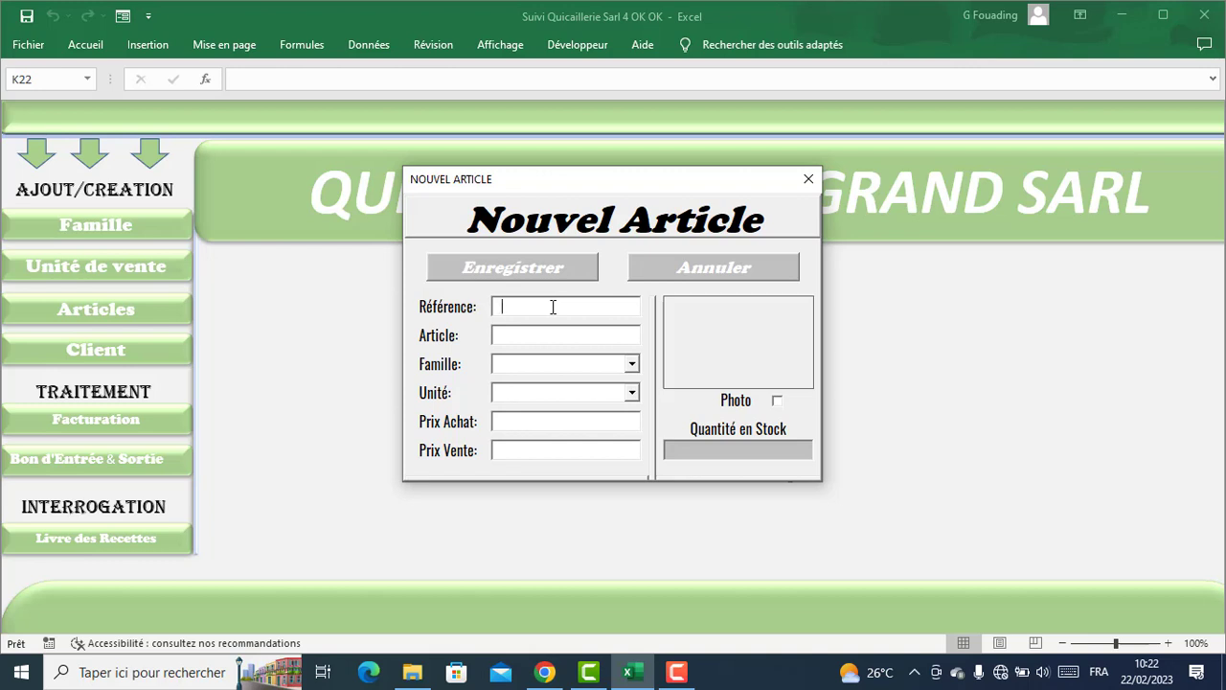
text(FE6001)
click(533, 333)
text(Fer de 6M)
key(BackSpace)
text(m)
Set the iron bar article's family to Fer, its unit to Bar and its sale price to 3300.
click(632, 364)
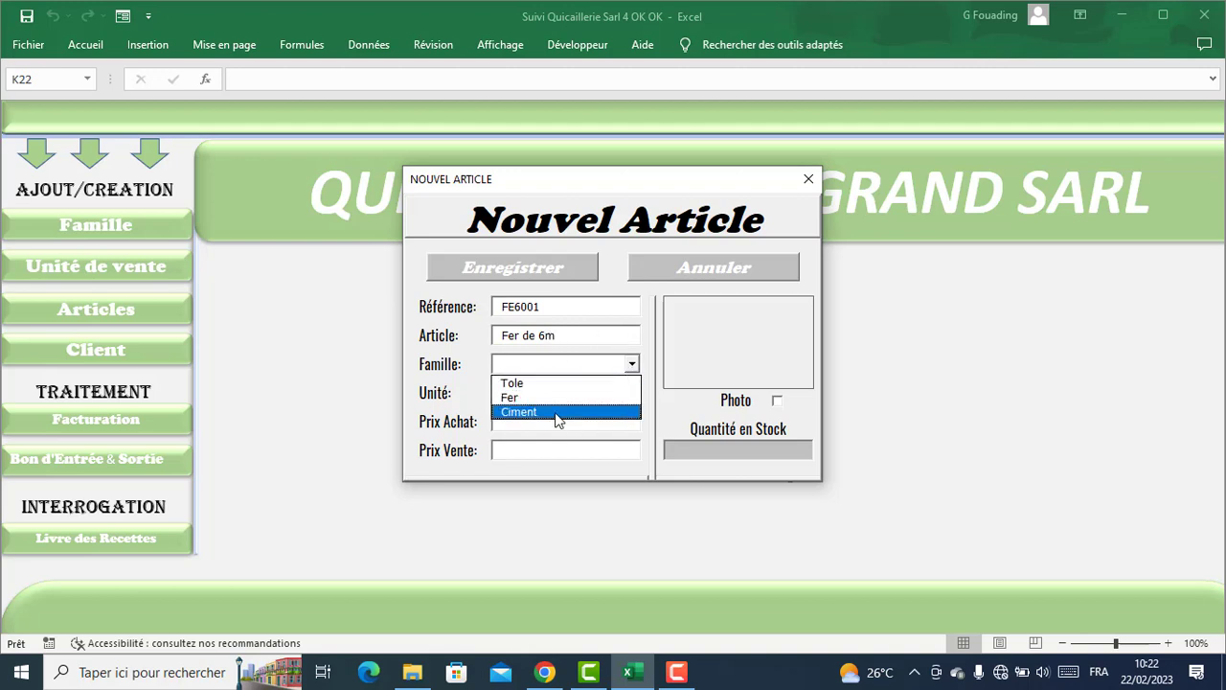
click(547, 399)
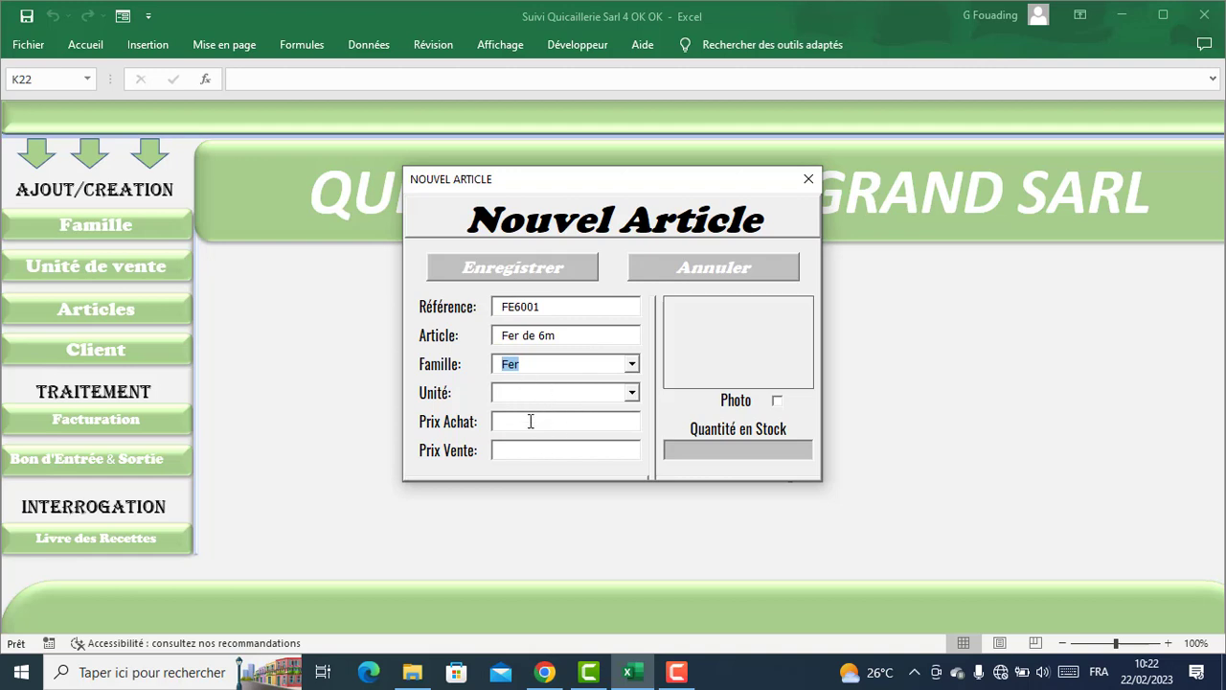
click(632, 393)
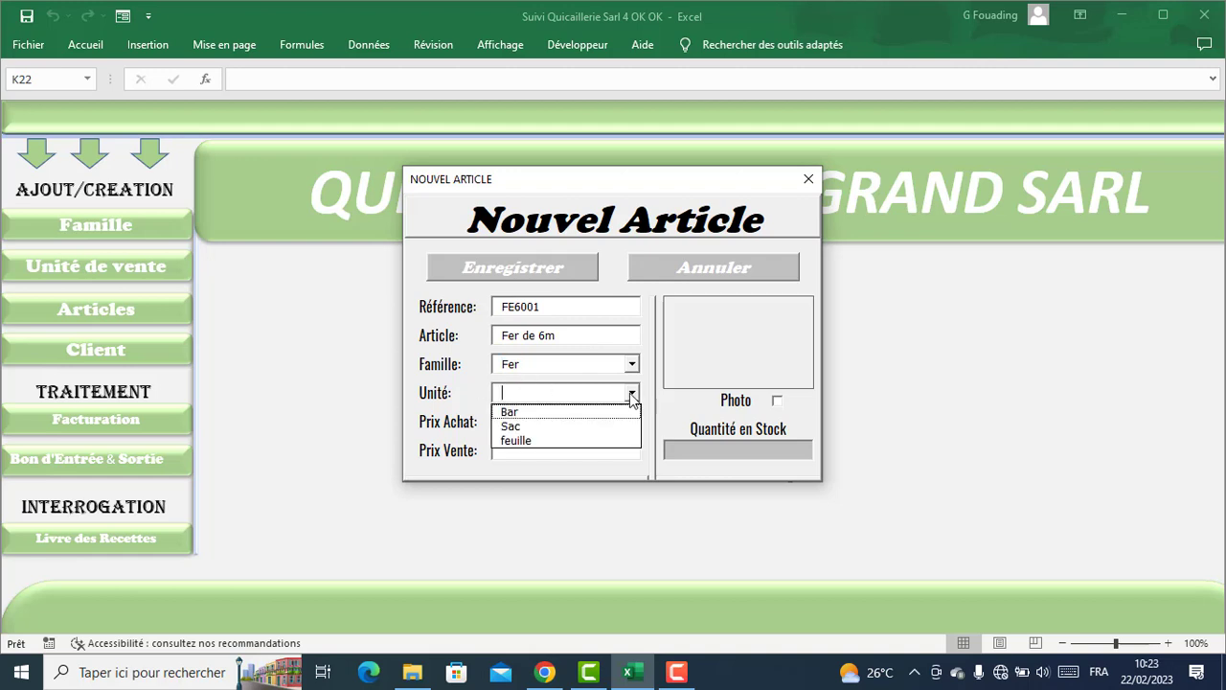
click(580, 412)
click(544, 450)
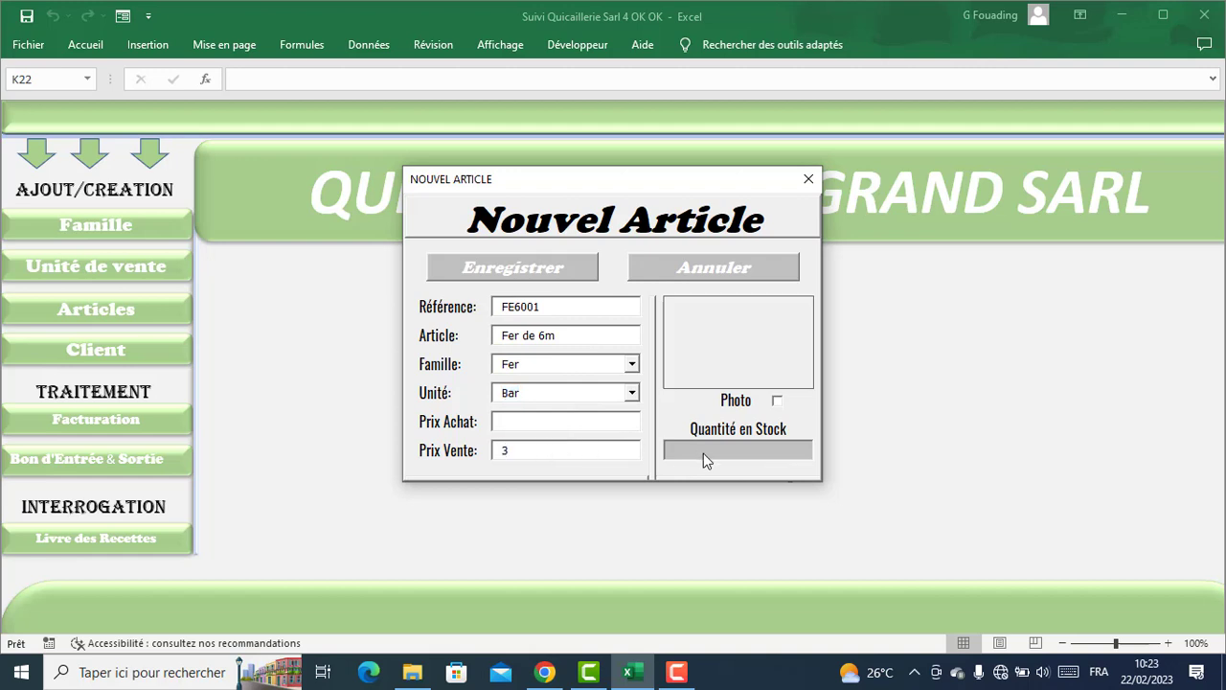
key(BackSpace)
text(3300)
Attach the "Bar de fer de 6" photo from the Images folder, save the article and close the article forms.
click(782, 402)
click(301, 161)
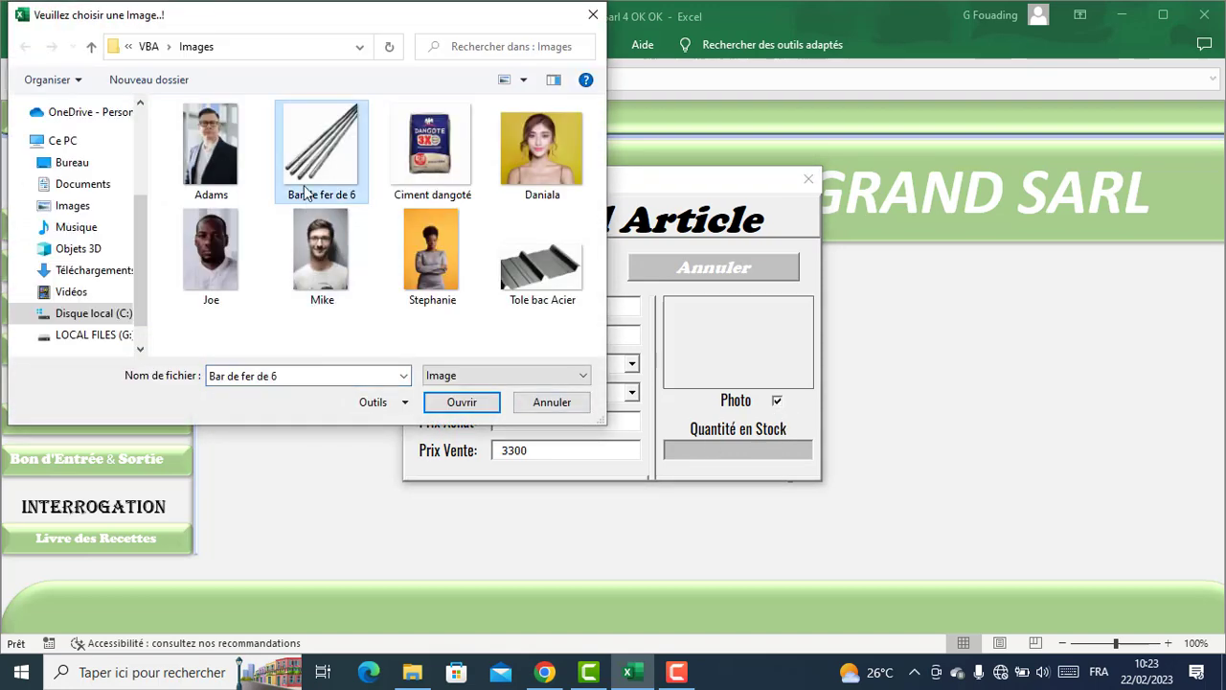
click(461, 402)
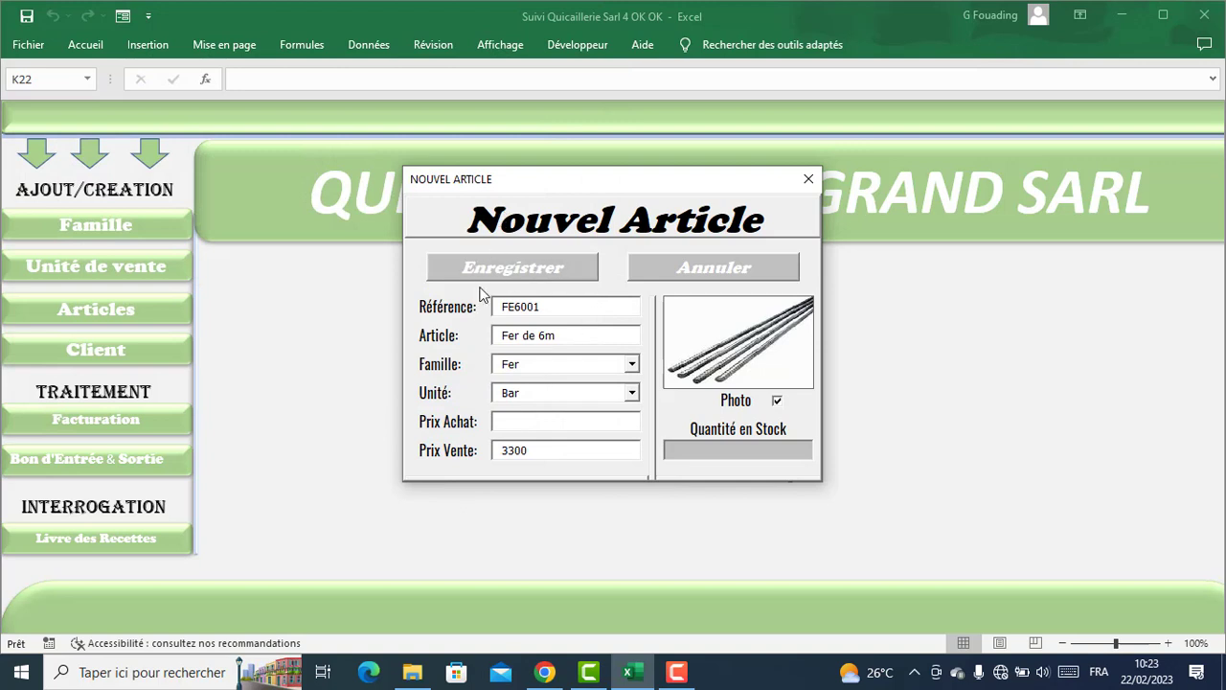
click(518, 273)
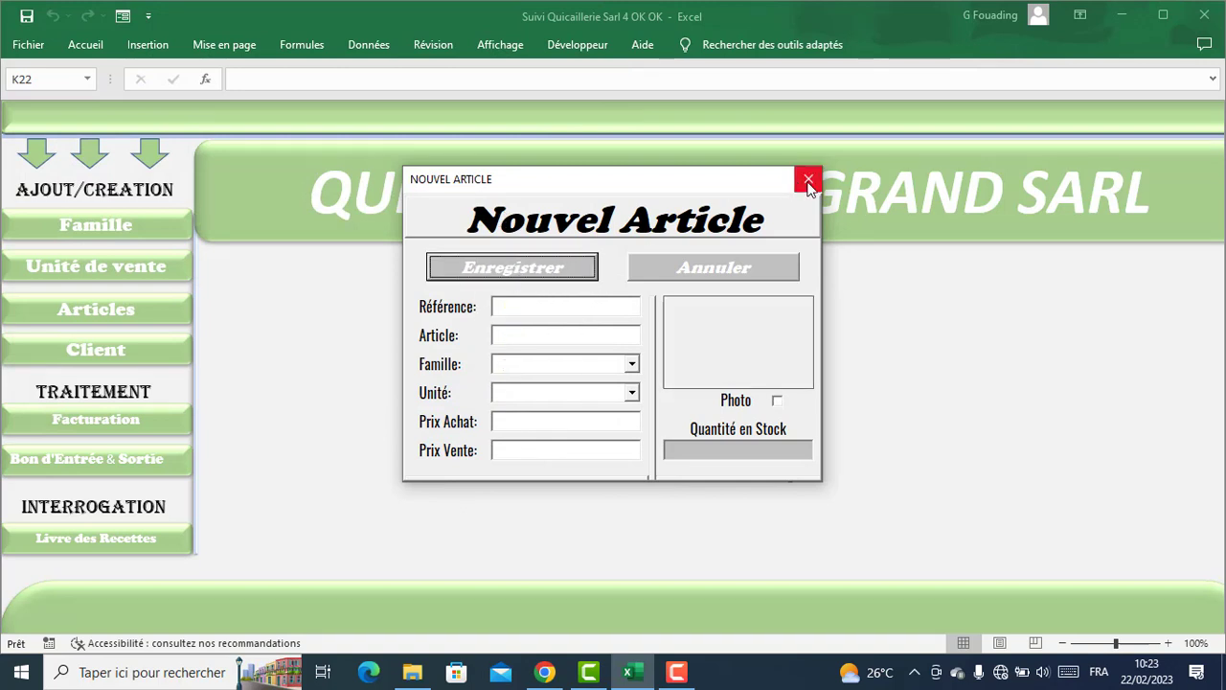
click(805, 182)
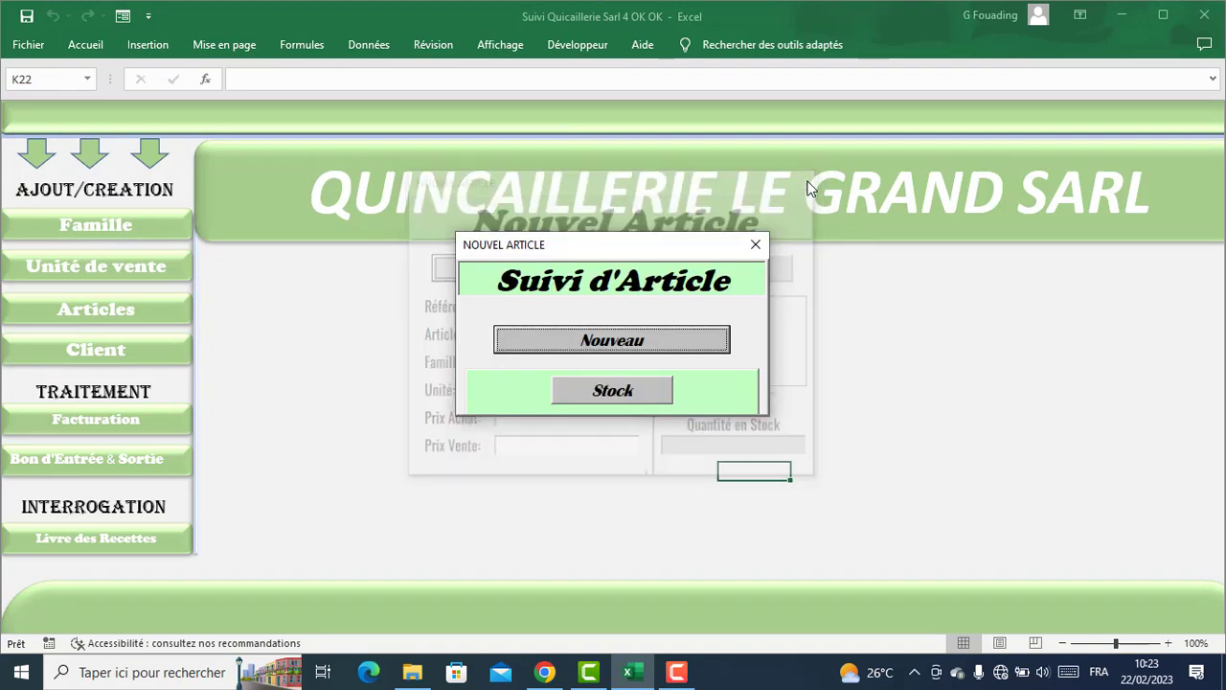
click(755, 245)
Preview the article stock report, check its reference, article, unit and quantity columns, and close the preview.
click(101, 316)
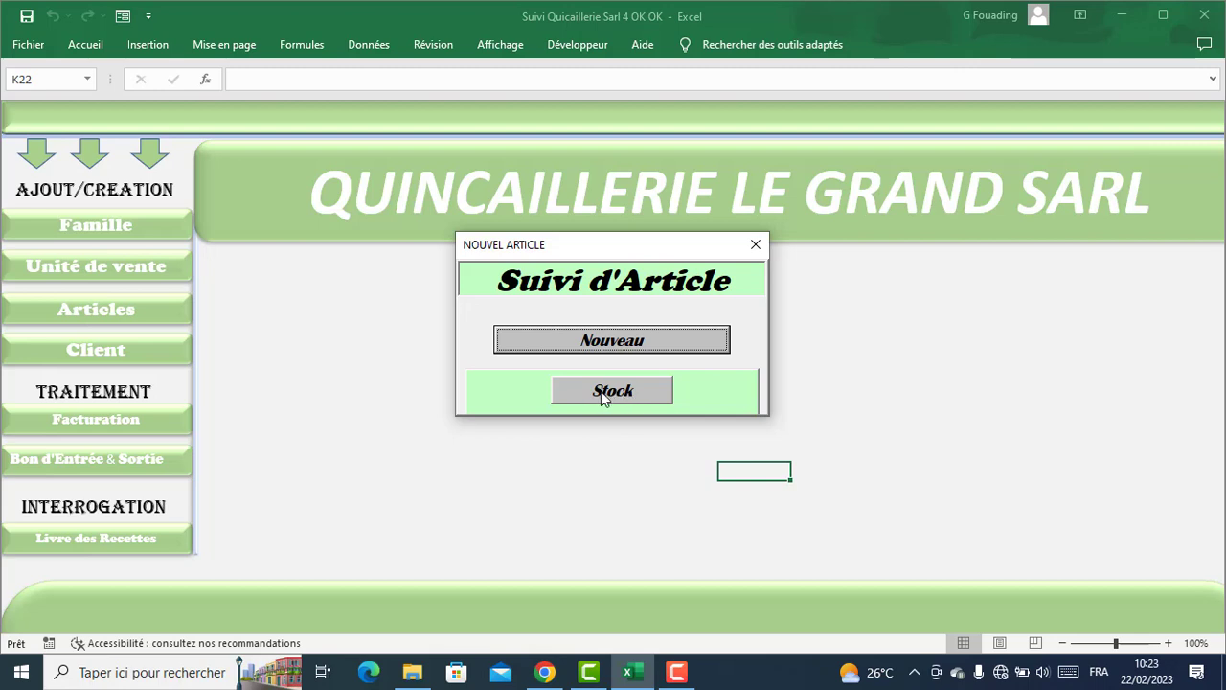
click(604, 395)
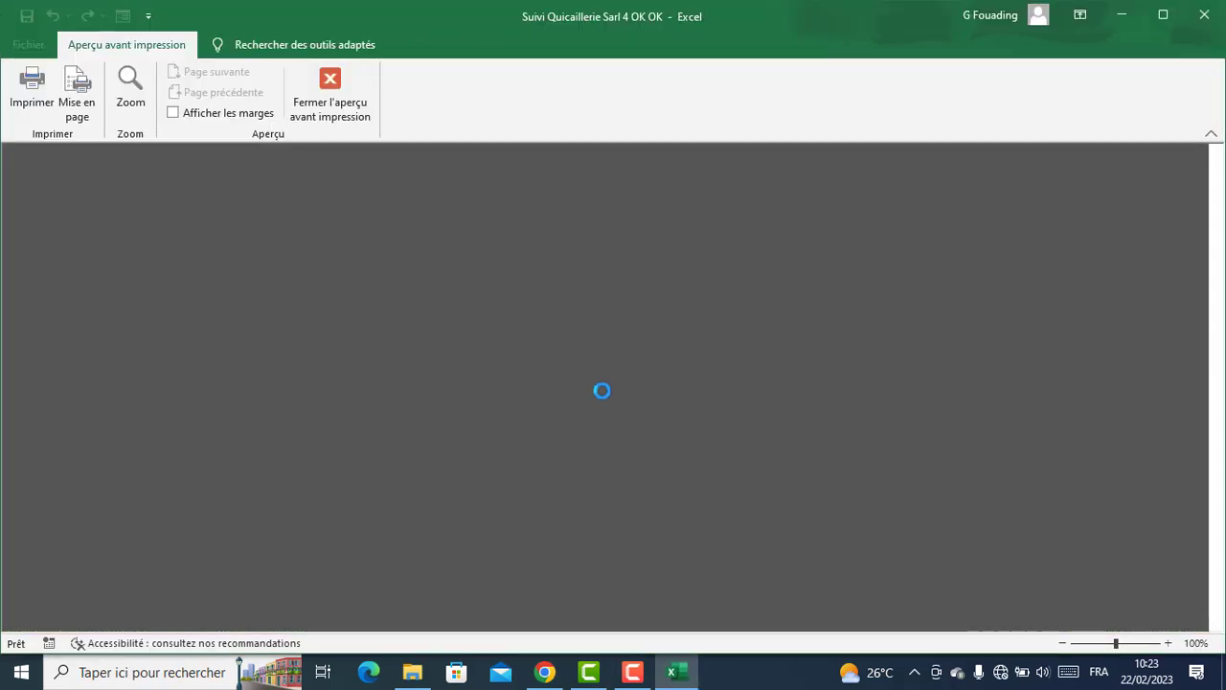
click(603, 391)
scroll(596, 414, up, 3)
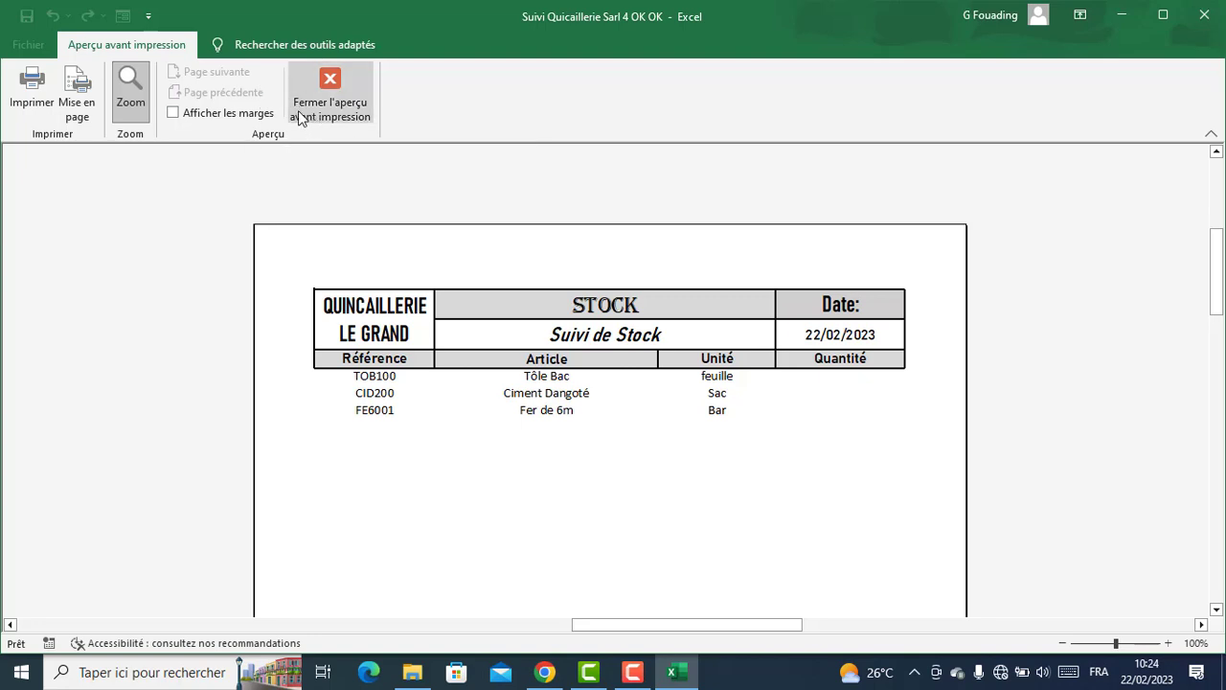
scroll(364, 293, down, 3)
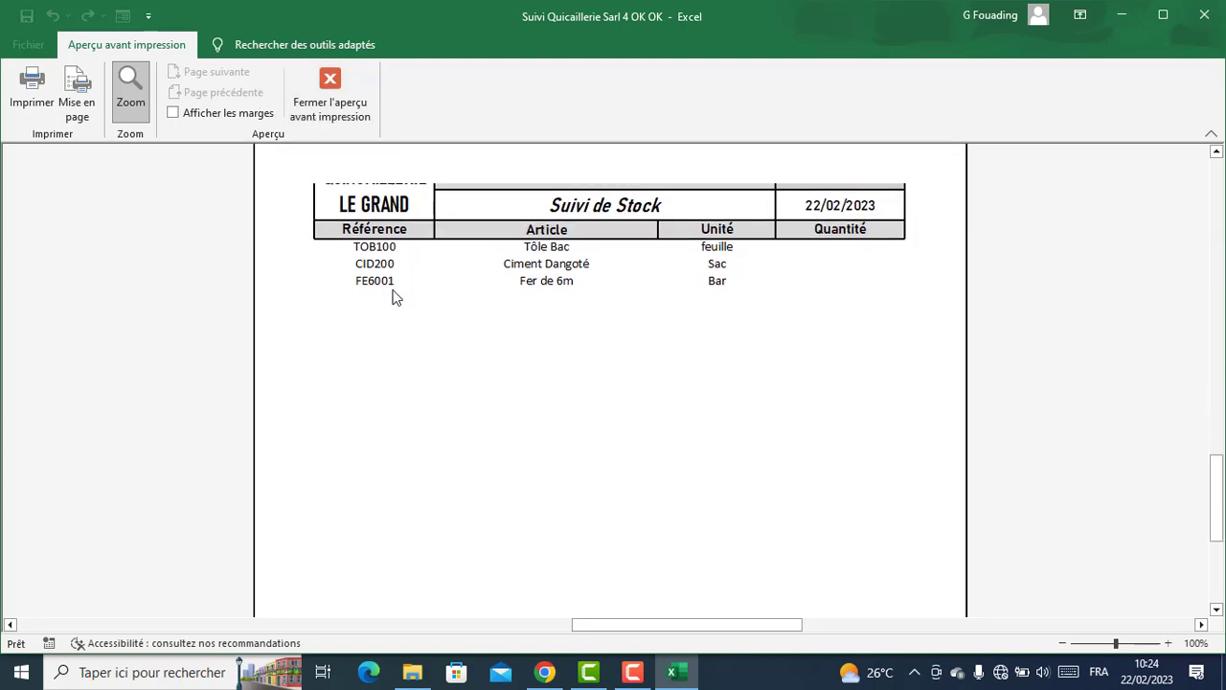
scroll(393, 297, up, 3)
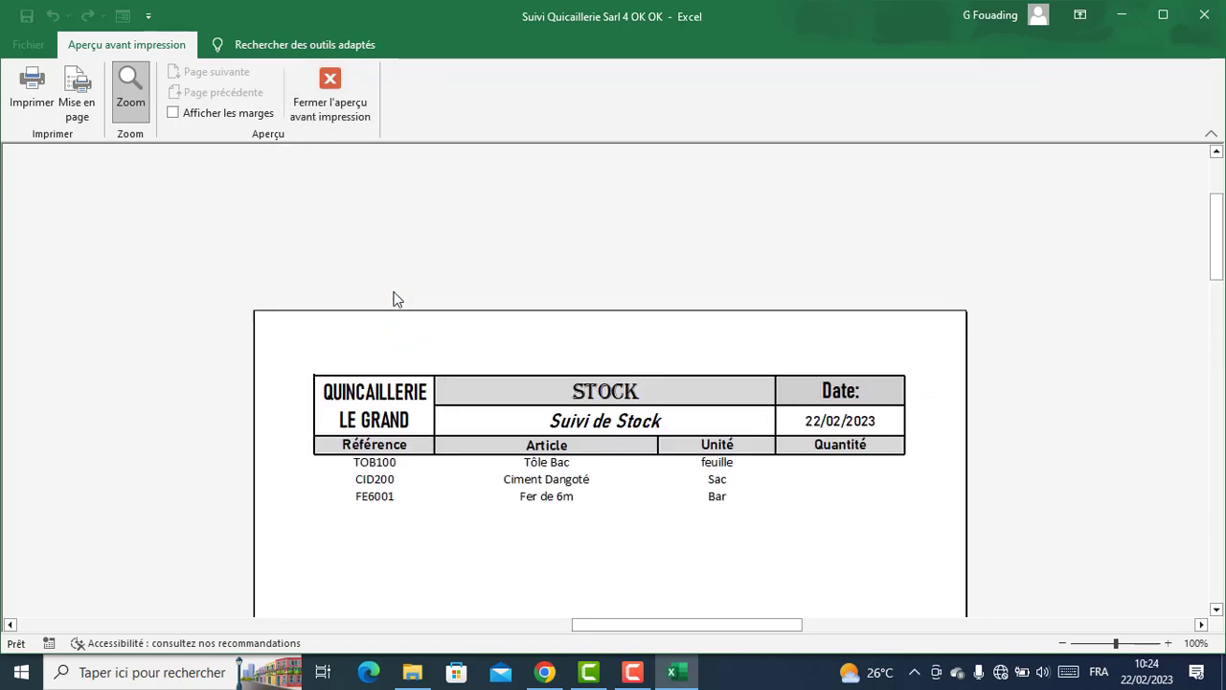
scroll(394, 302, down, 5)
scroll(395, 302, up, 6)
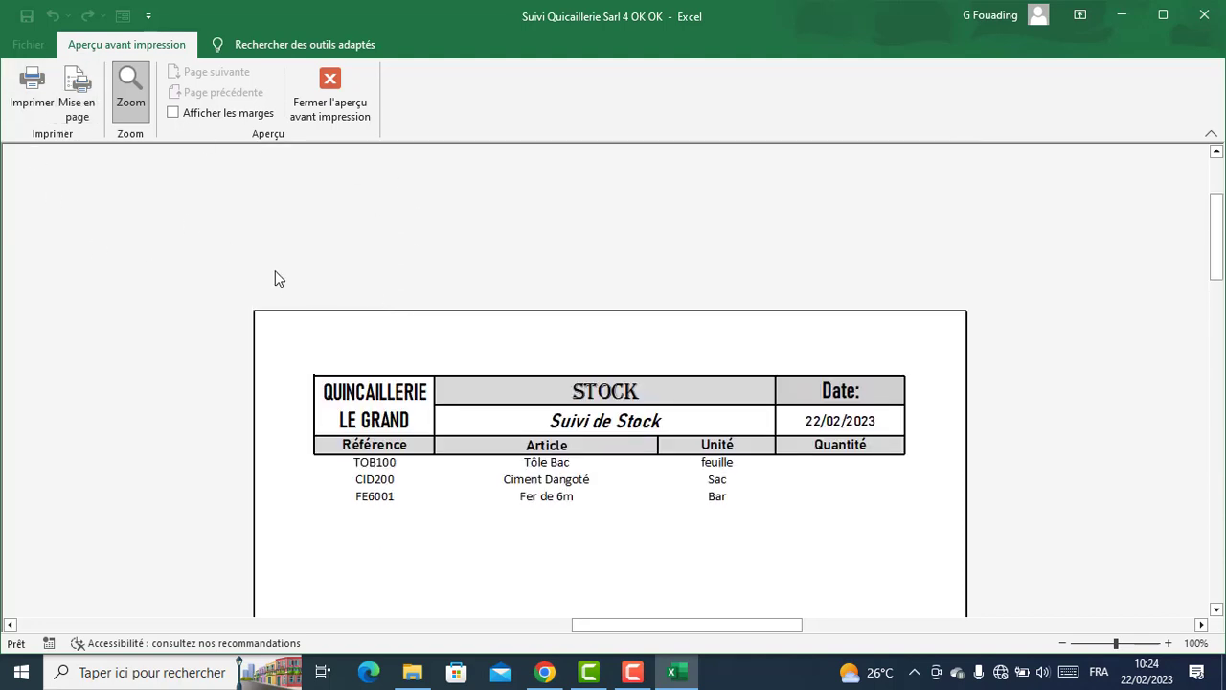
scroll(375, 393, down, 4)
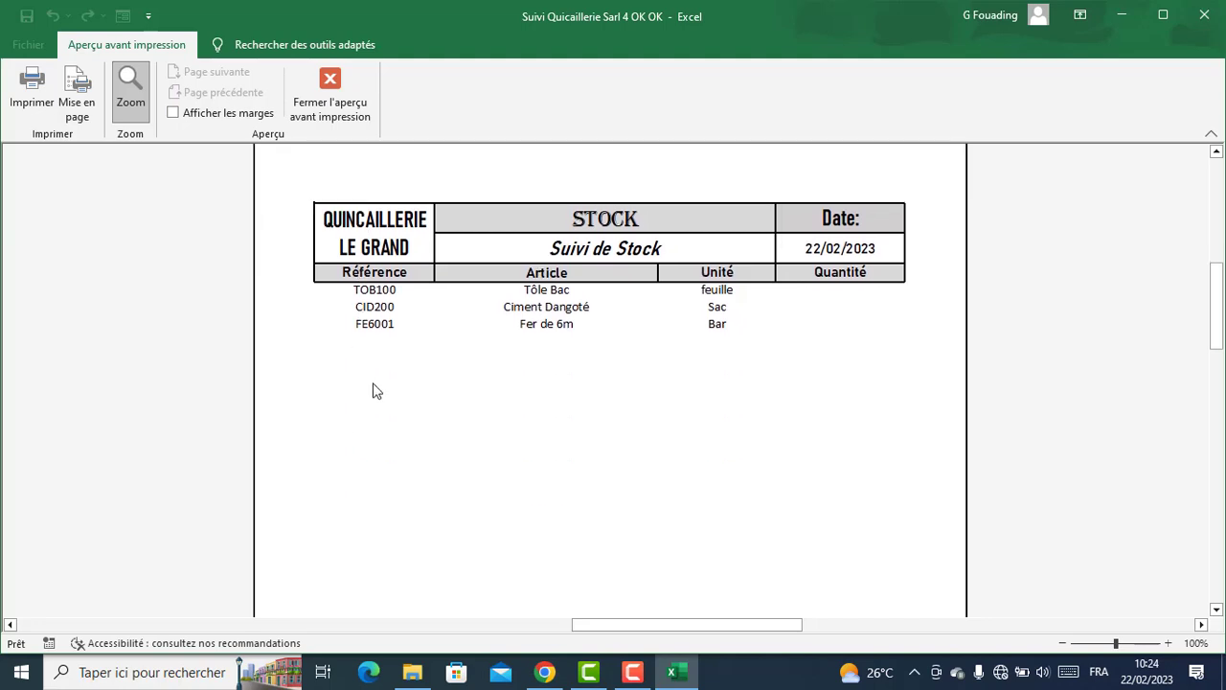
scroll(366, 302, up, 4)
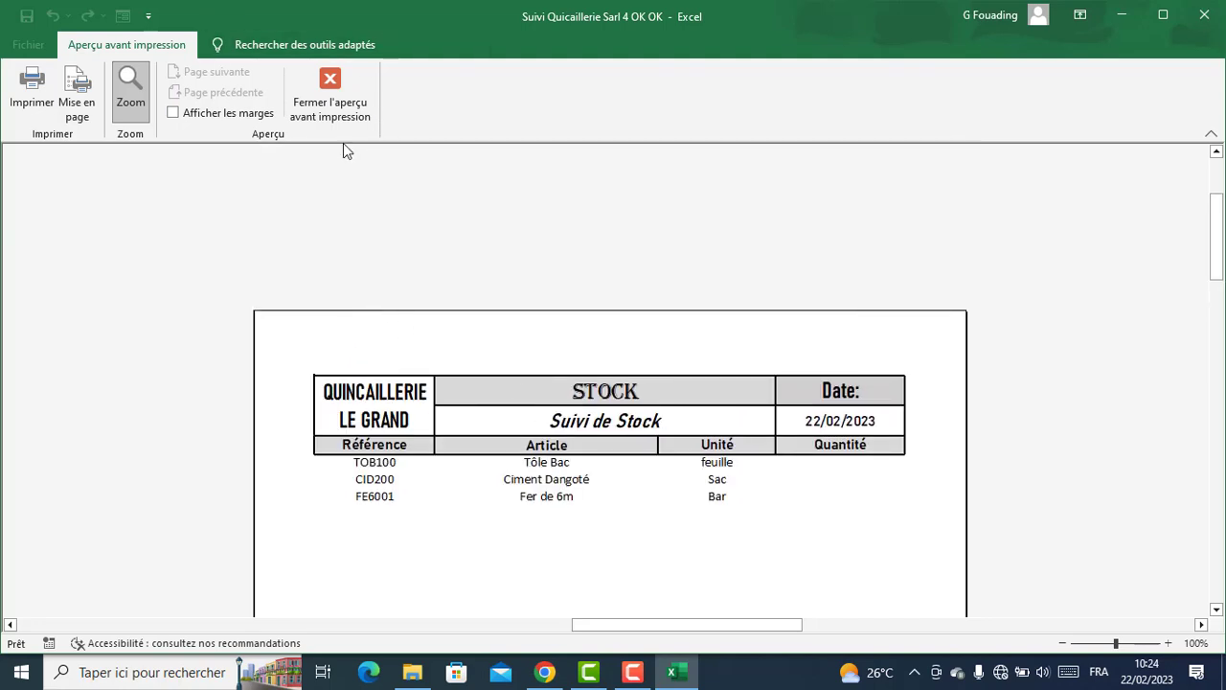
click(331, 88)
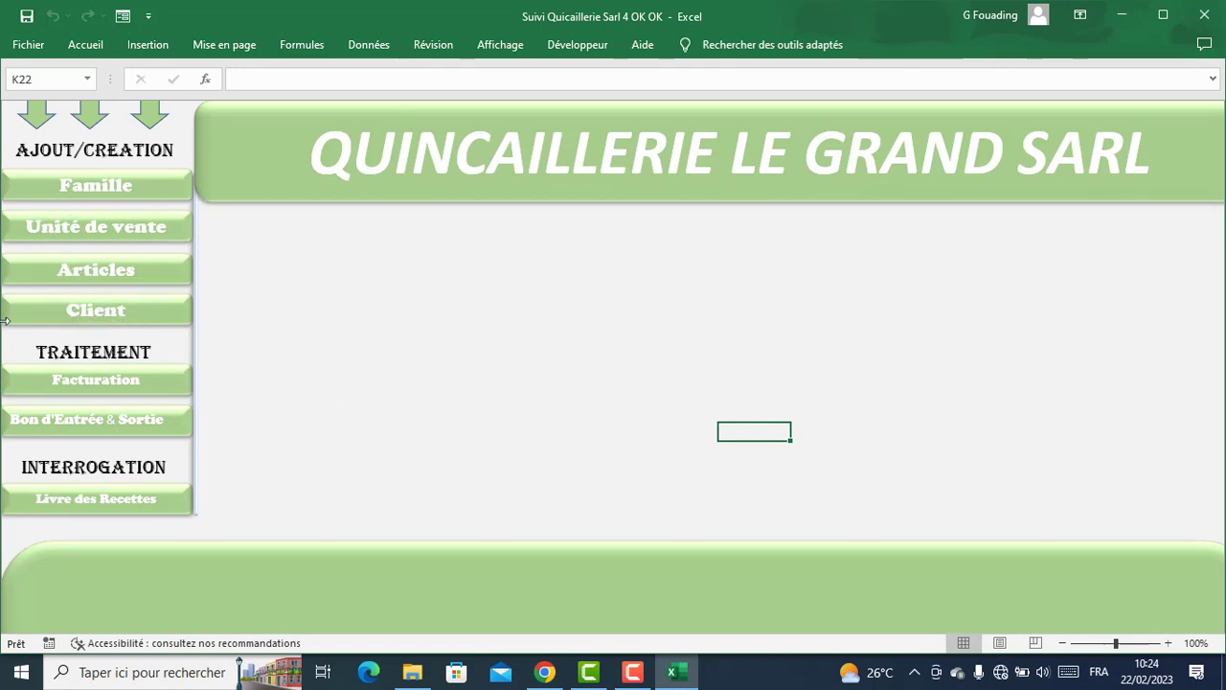
Create a new client from the client list with the client's last and first name, and save the record.
click(91, 315)
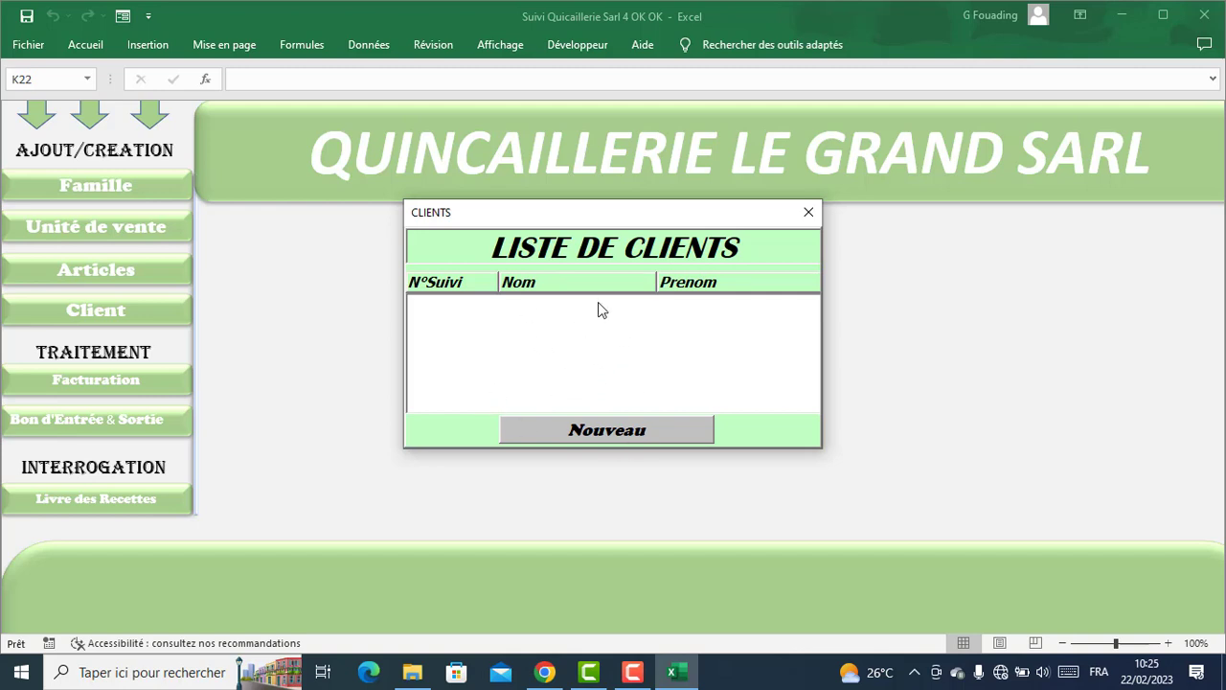
click(607, 431)
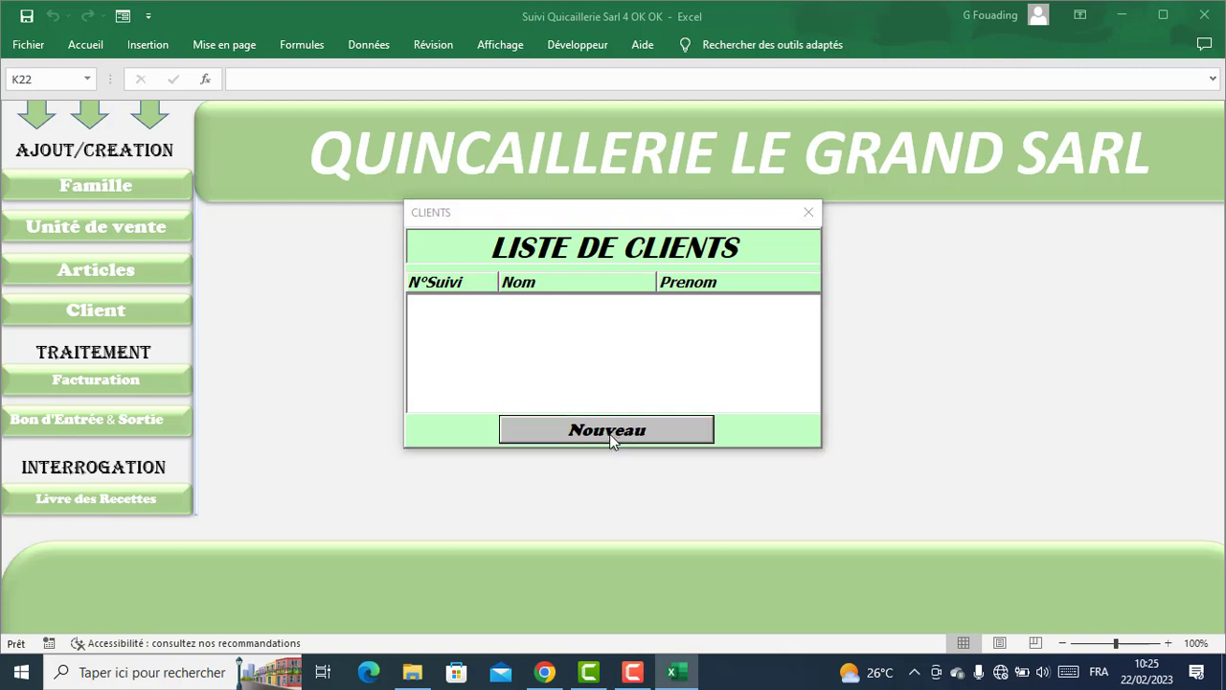
drag(572, 235, 557, 306)
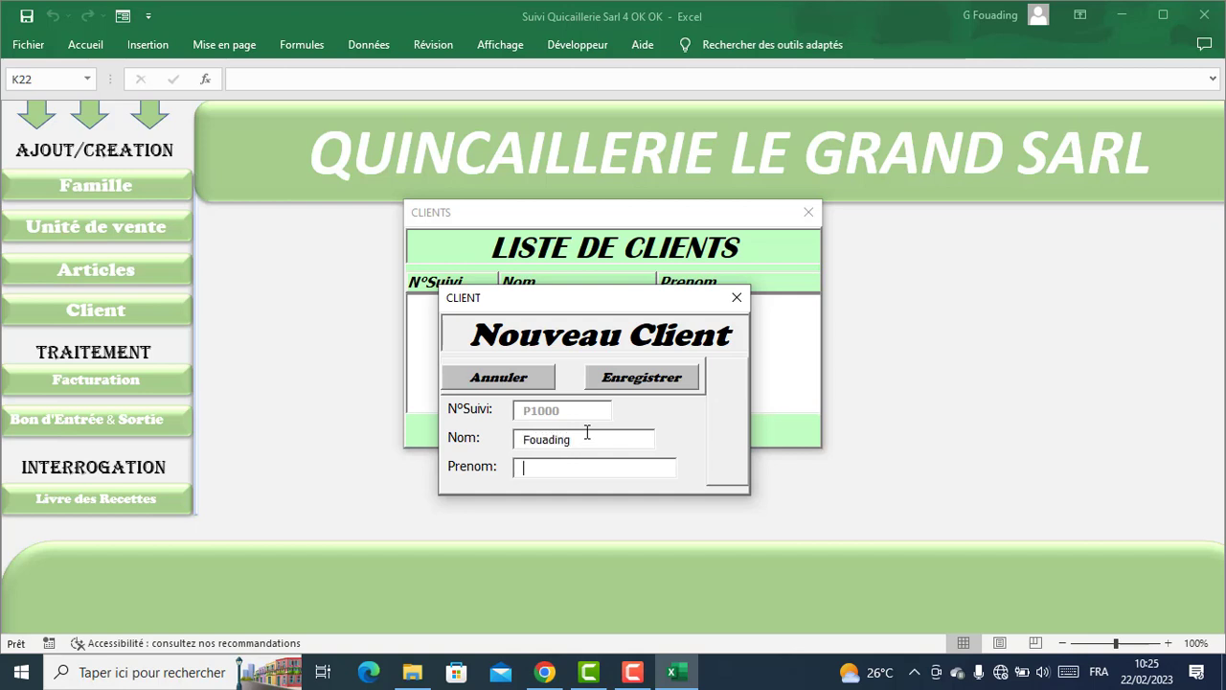
text(aimard)
click(650, 379)
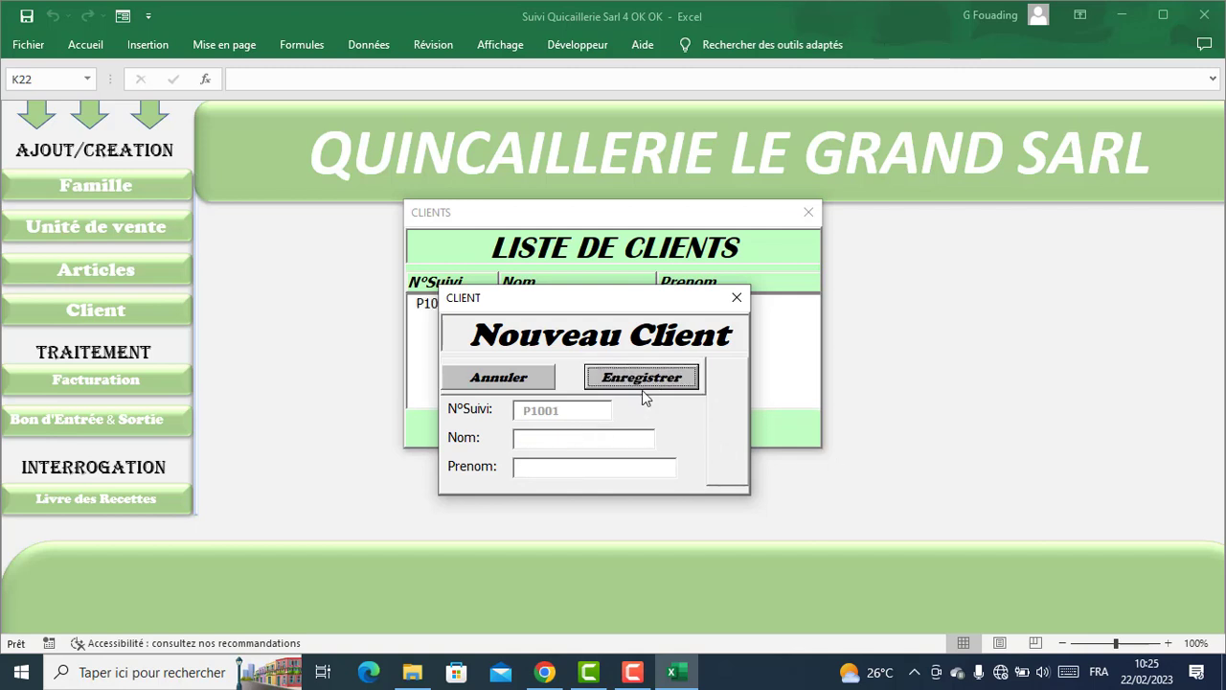
Register two more clients with their last and first names, and close the client forms.
drag(568, 308, 604, 358)
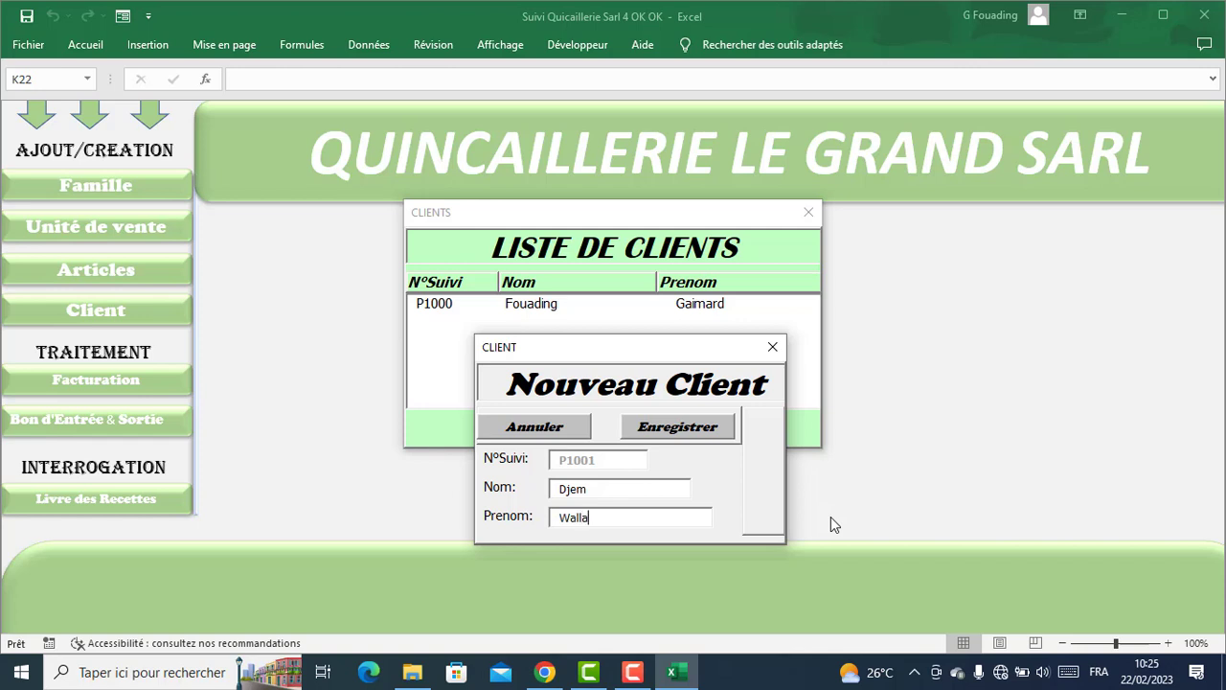
click(668, 433)
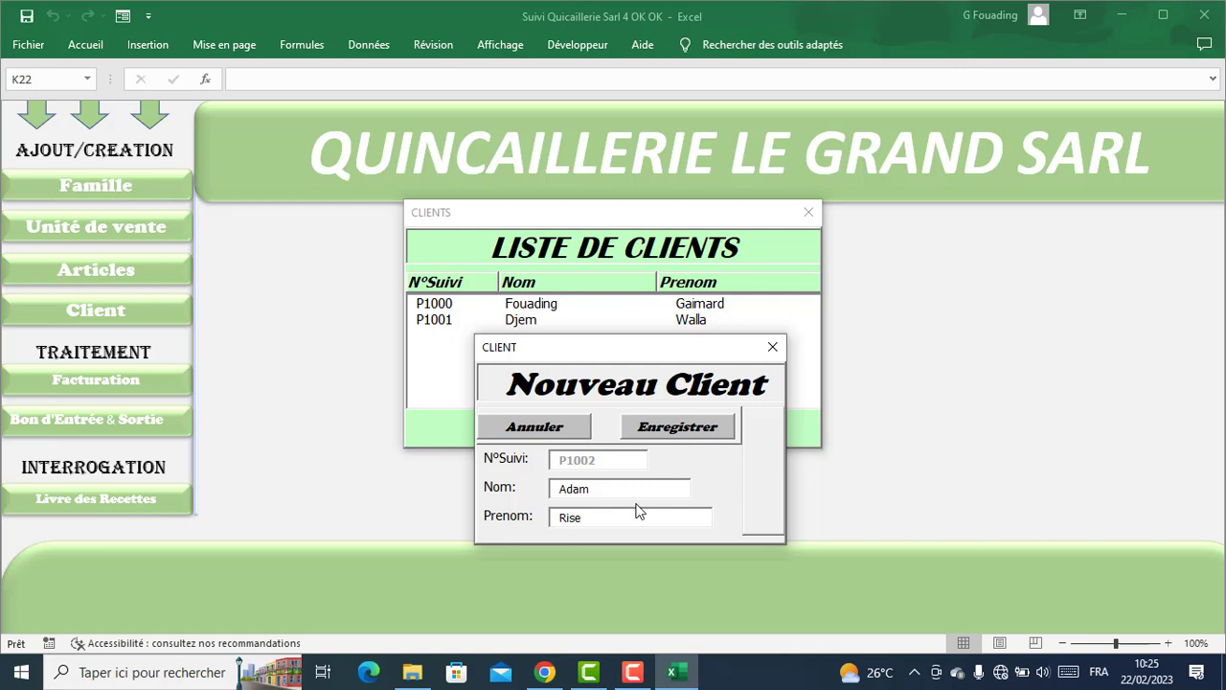
click(681, 429)
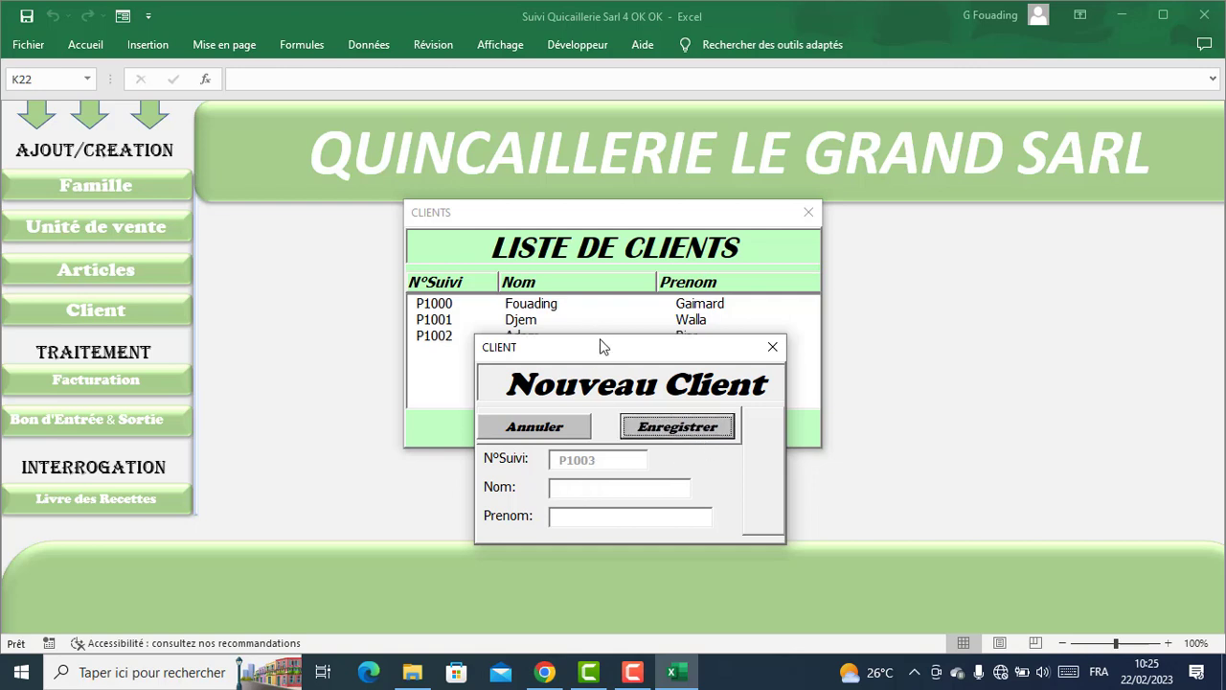
drag(602, 345, 597, 373)
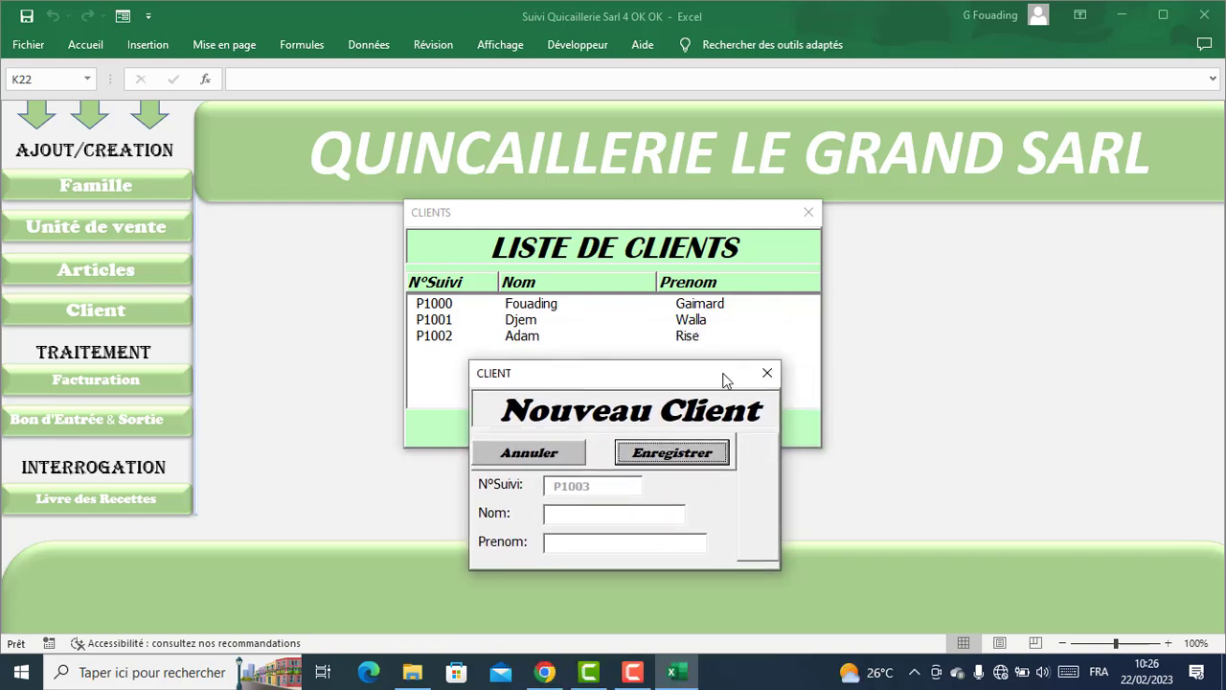
click(768, 373)
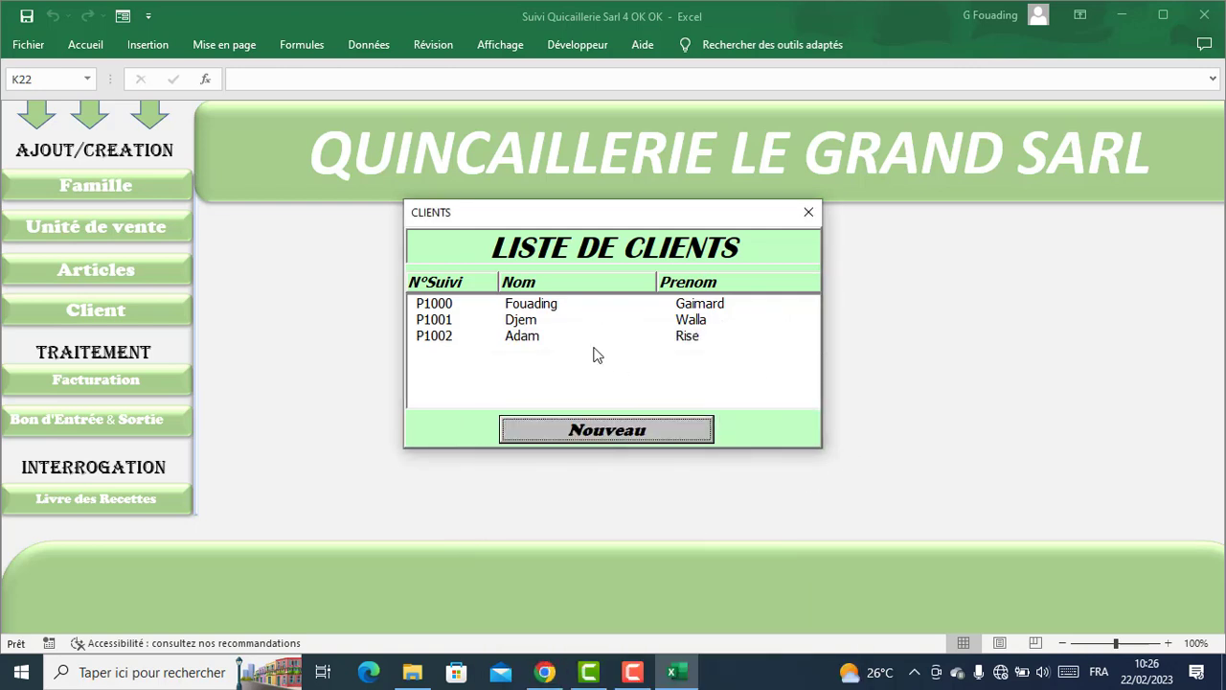
click(810, 214)
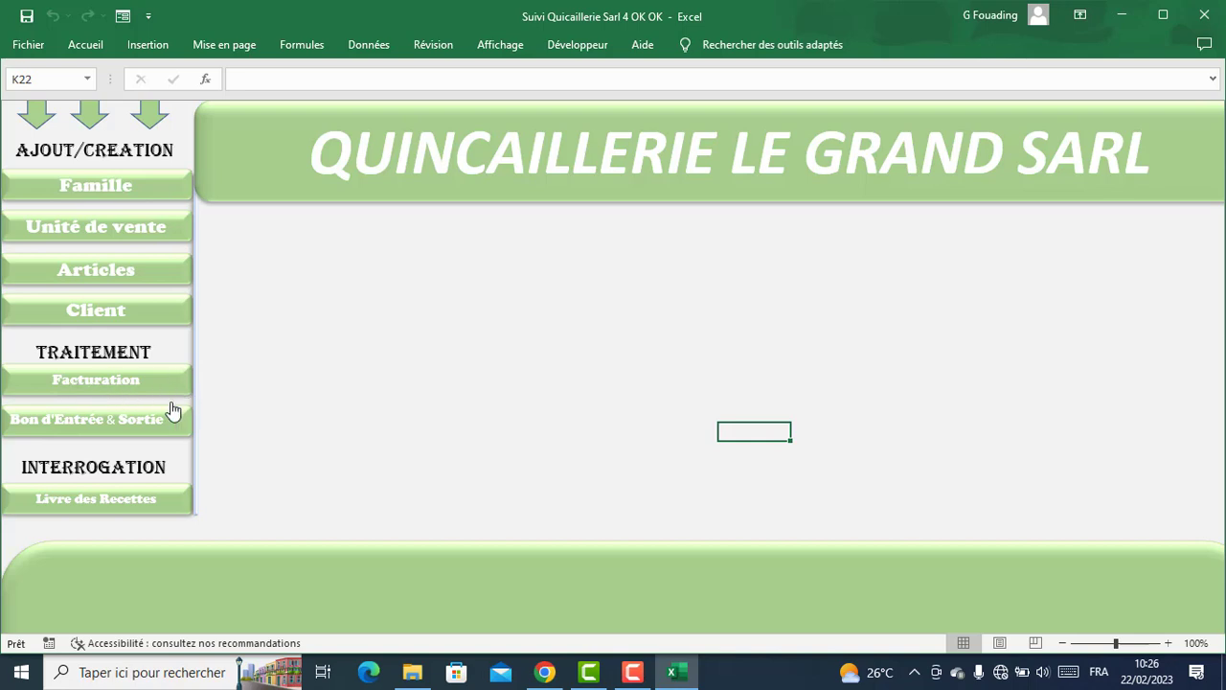
Open the invoicing form and try the first client's tracking number before selecting the second client's.
click(87, 381)
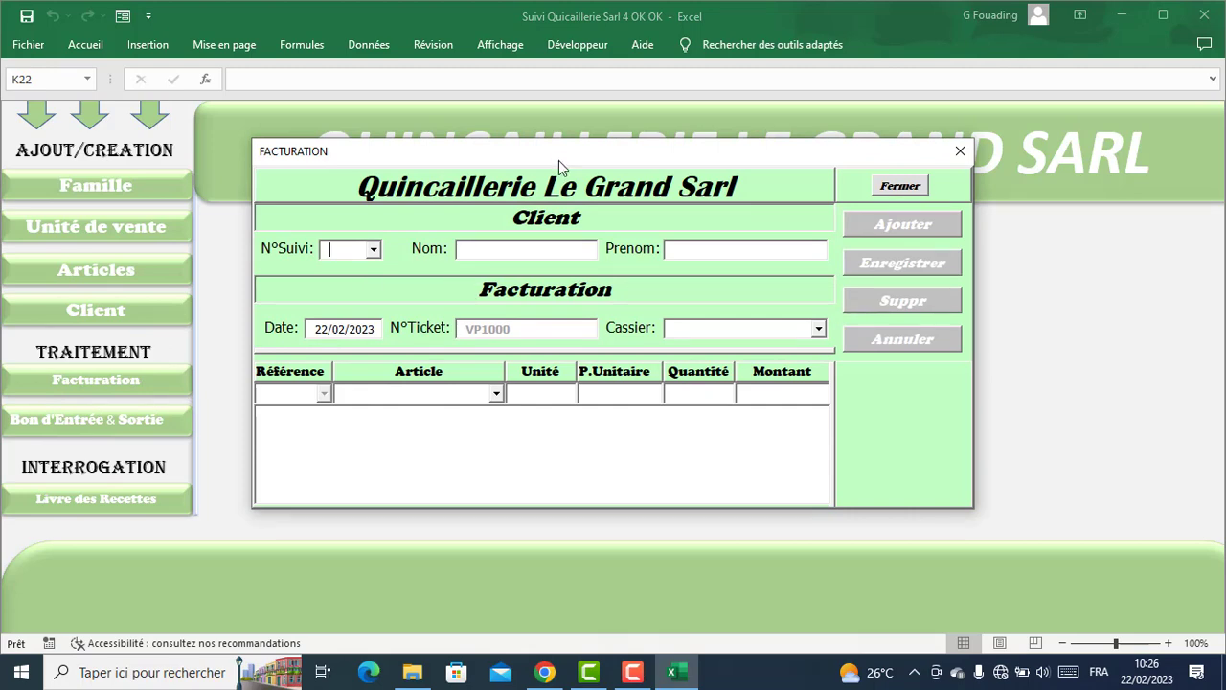
drag(554, 166, 566, 160)
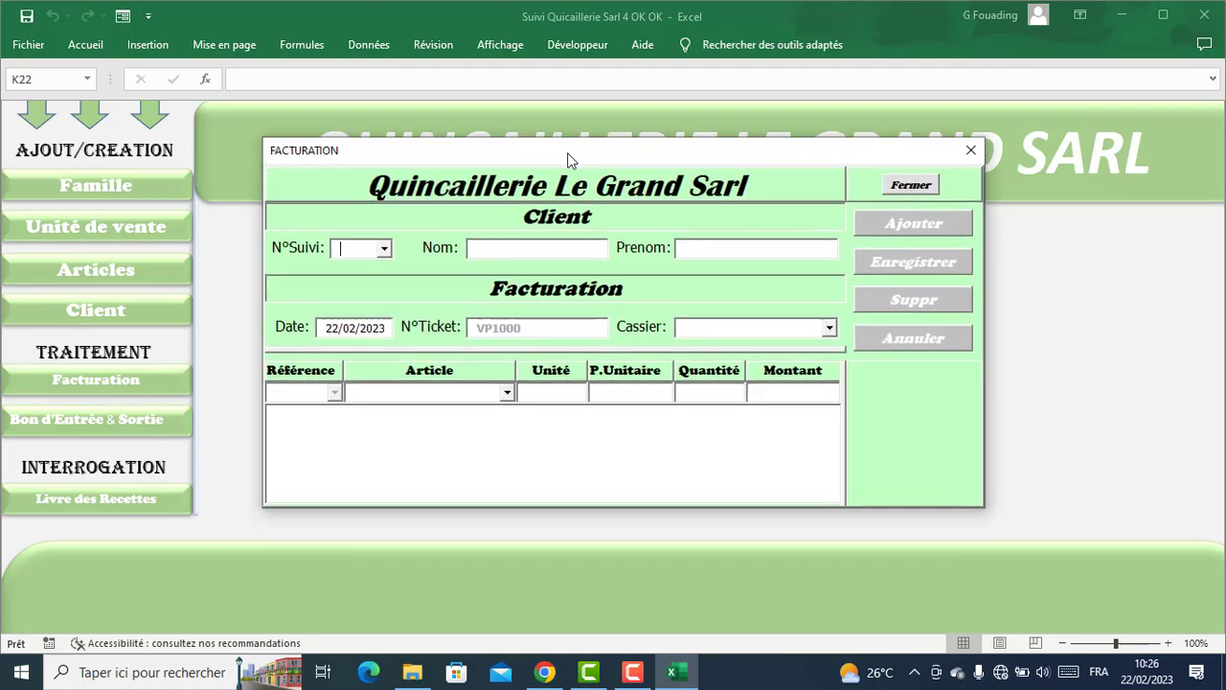
click(383, 248)
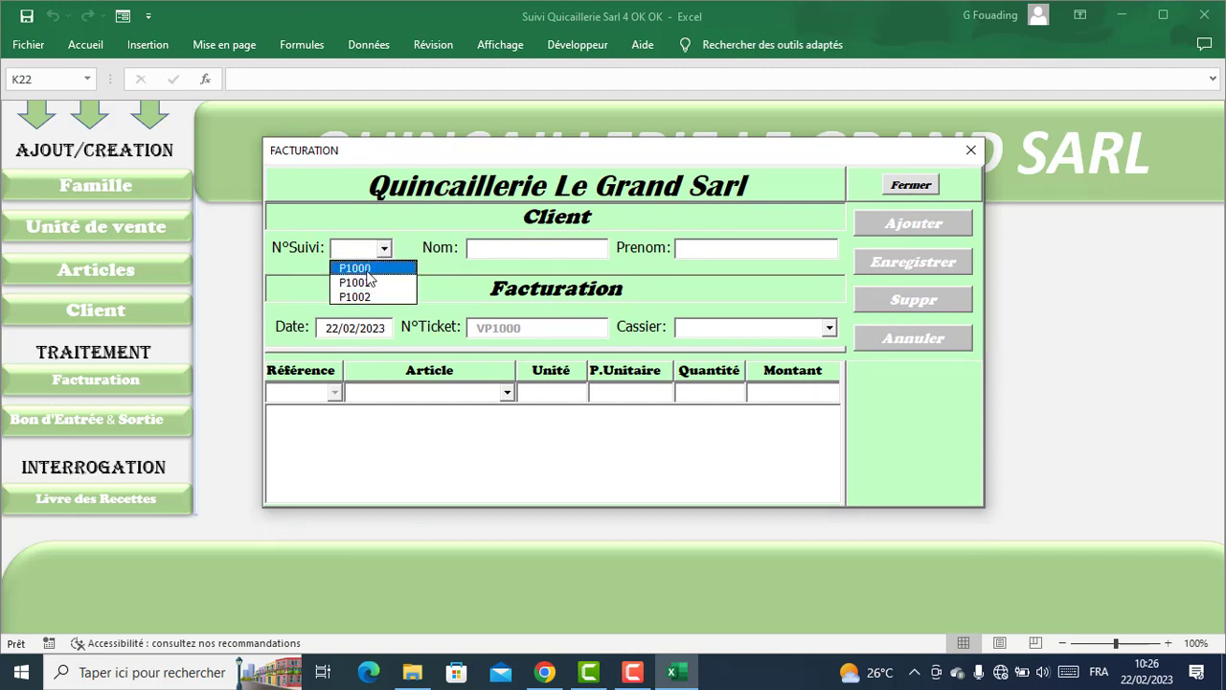
click(370, 269)
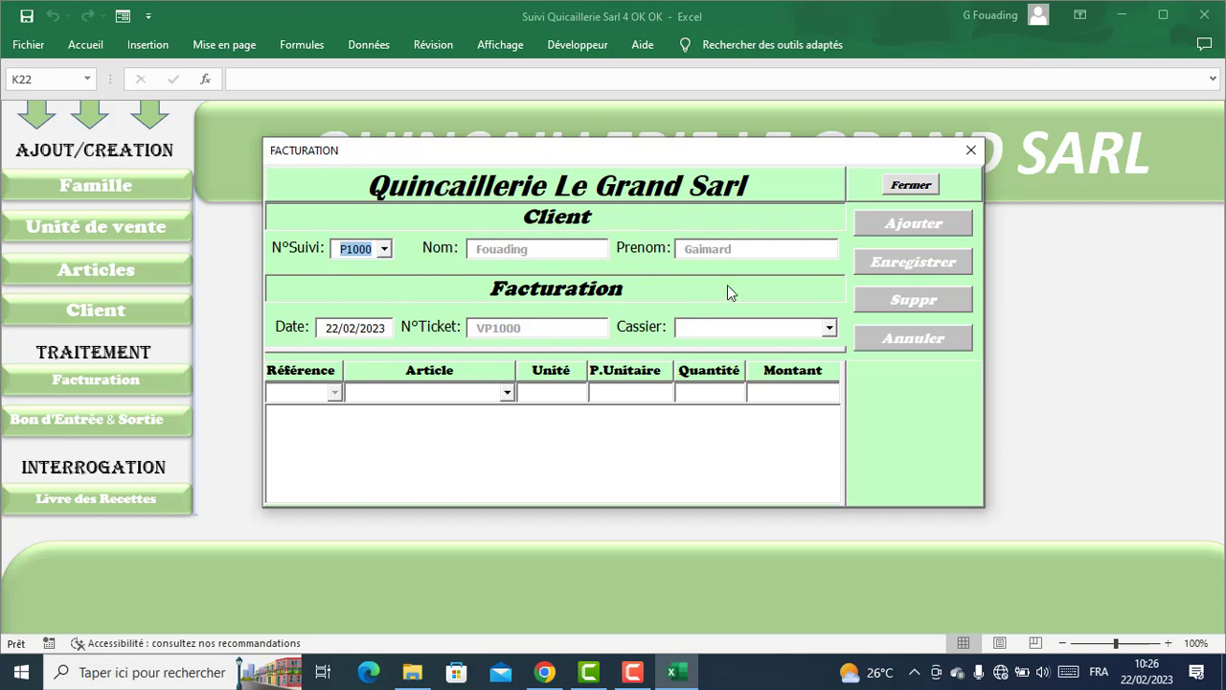
click(383, 249)
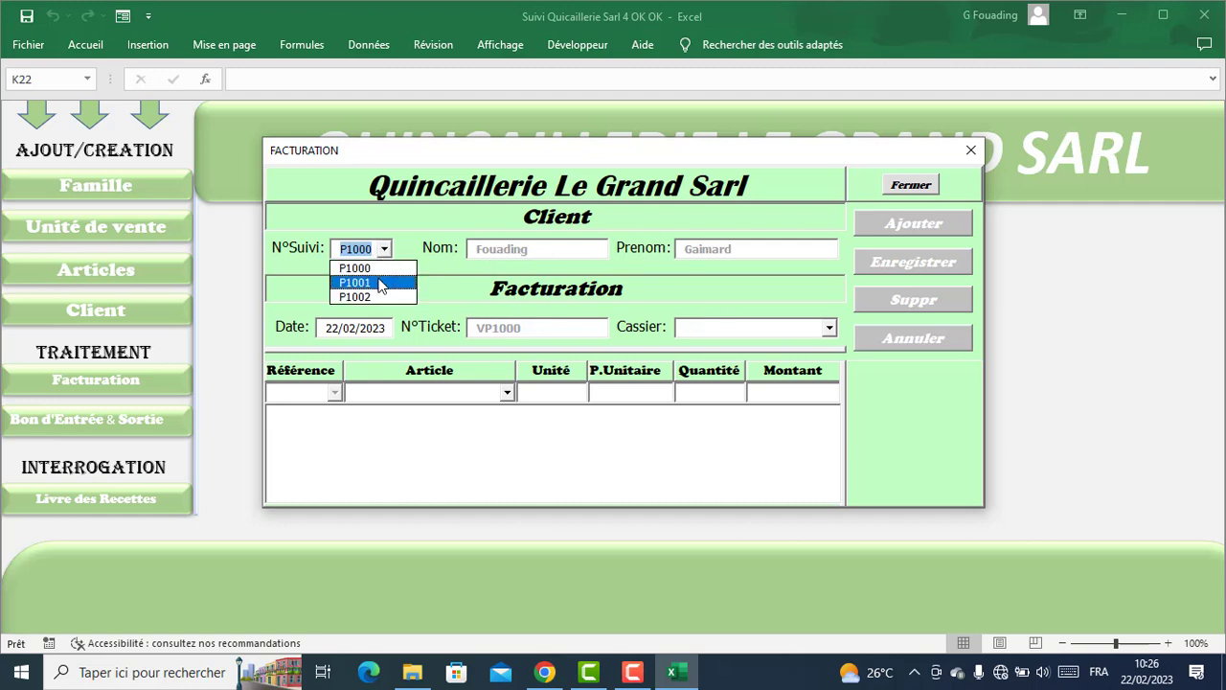
click(377, 279)
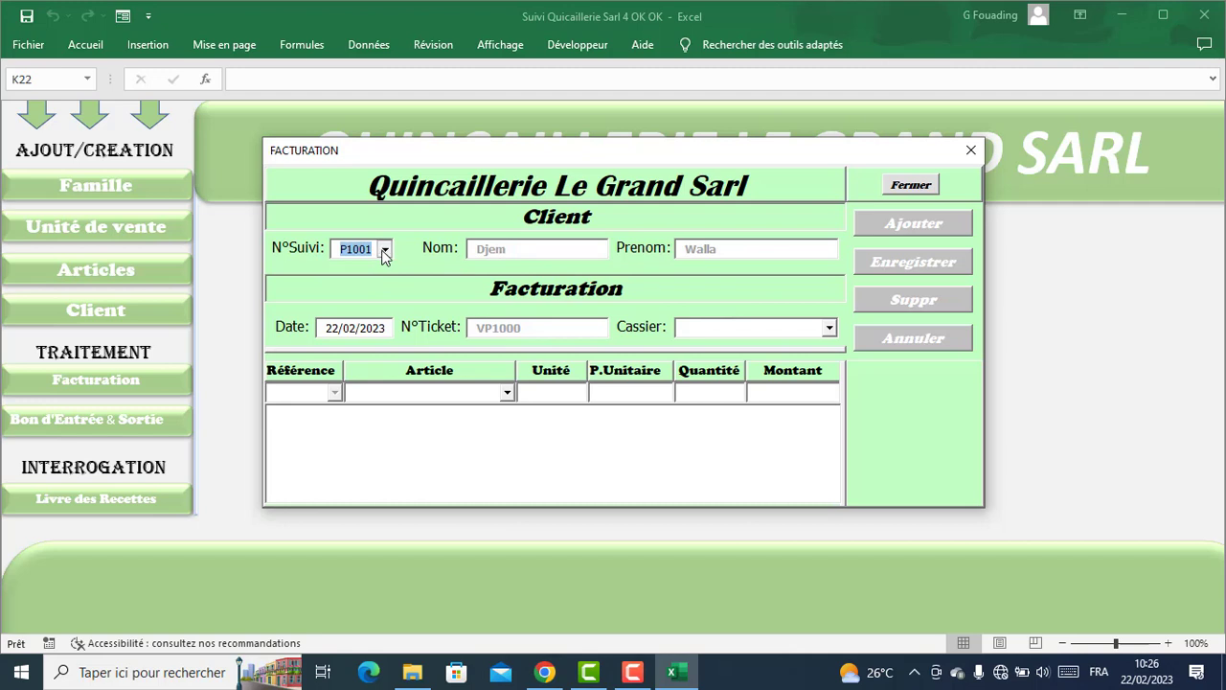
Clear the tracking number, pick the second client from the client list, and assign the first listed cashier to the invoice.
click(383, 248)
click(413, 299)
key(BackSpace)
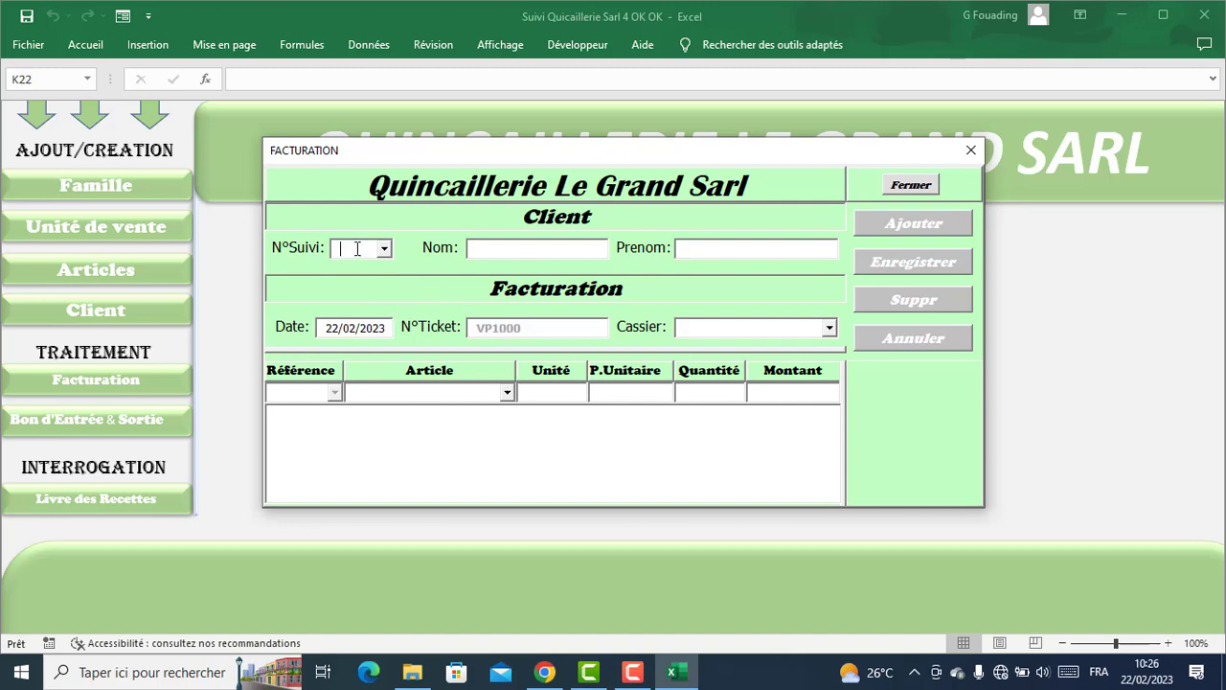
double_click(357, 248)
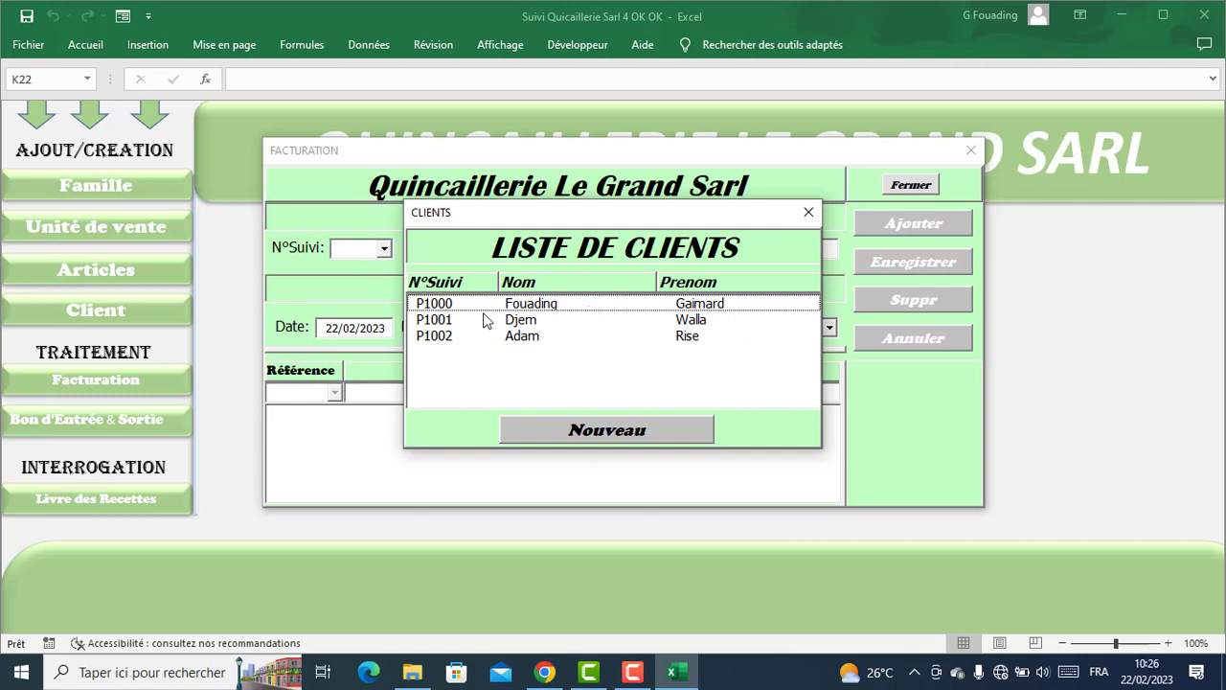
double_click(533, 321)
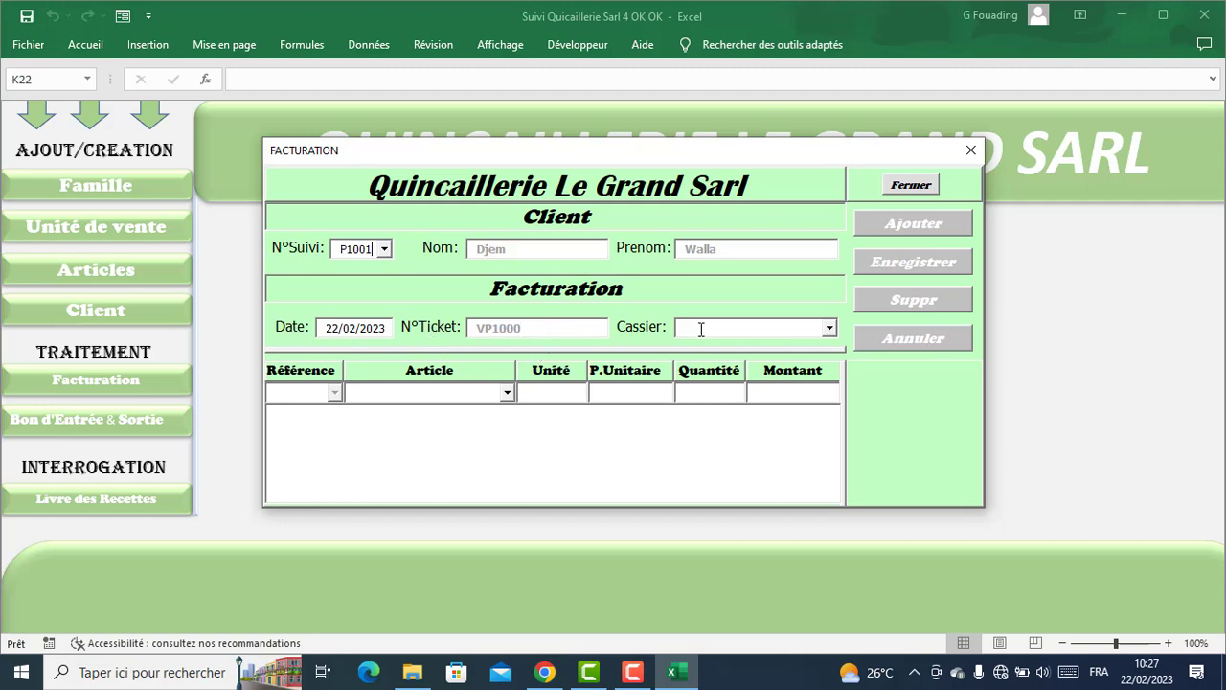
click(830, 328)
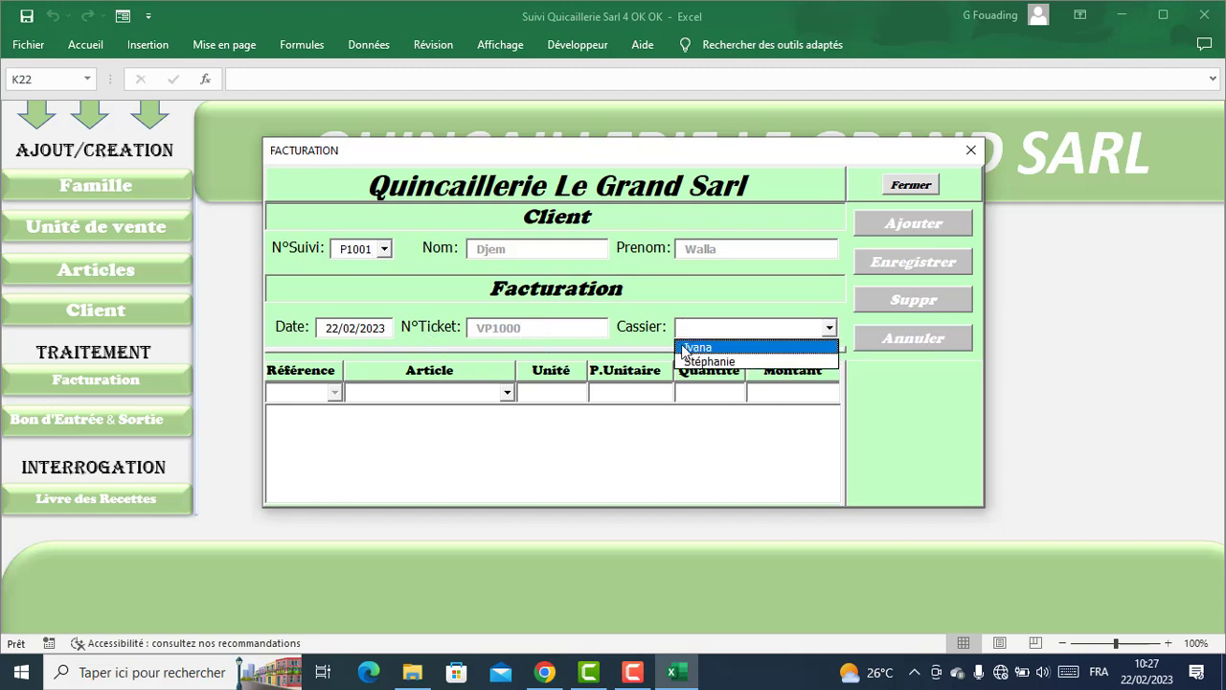
click(724, 349)
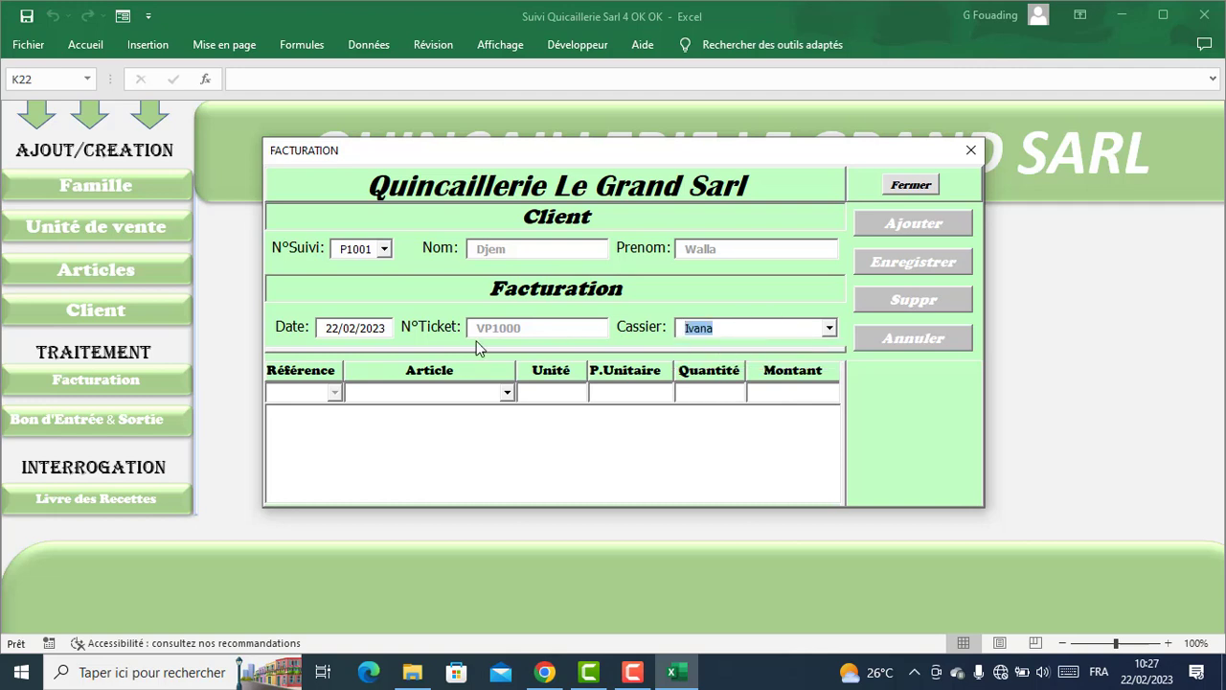
Try to add Tôle Bac to the invoice with a unit price of 7000 and a quantity of 3.
click(507, 392)
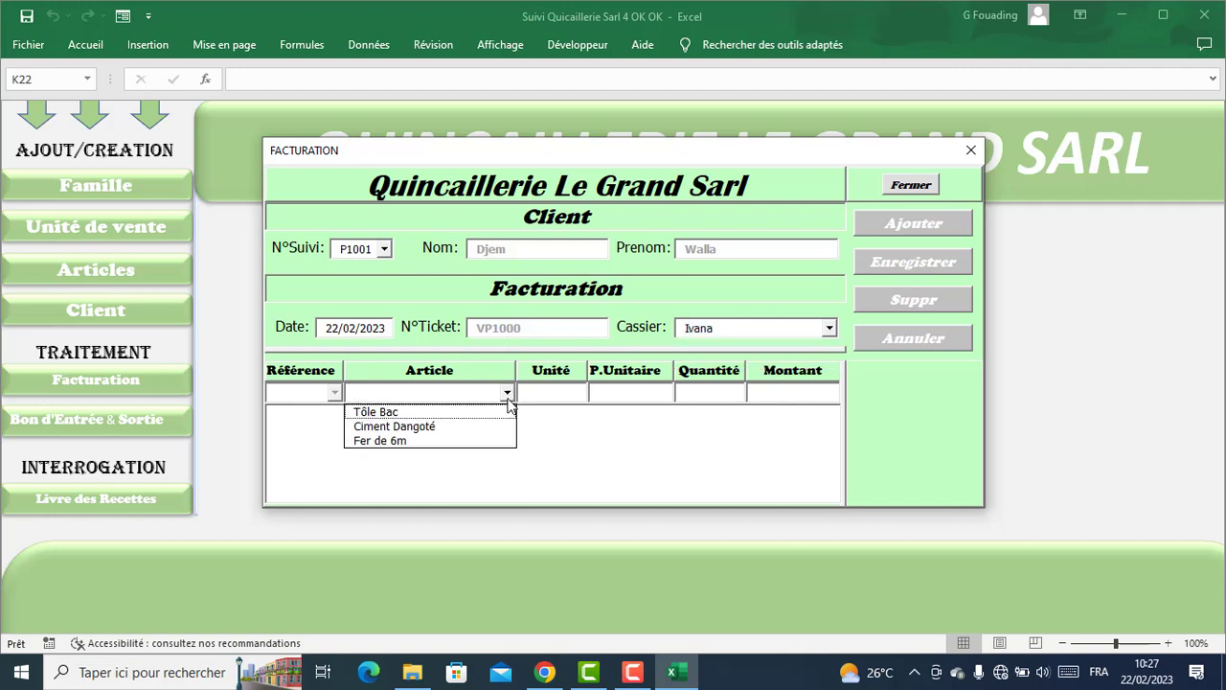
click(424, 413)
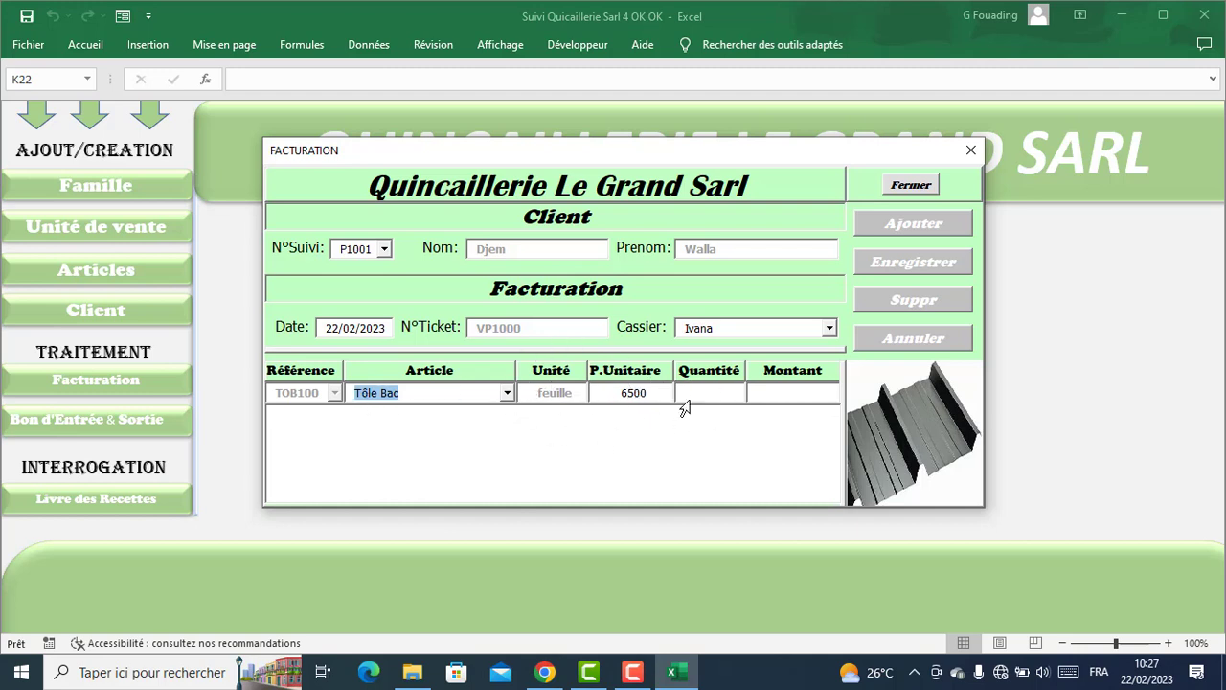
drag(657, 391, 611, 393)
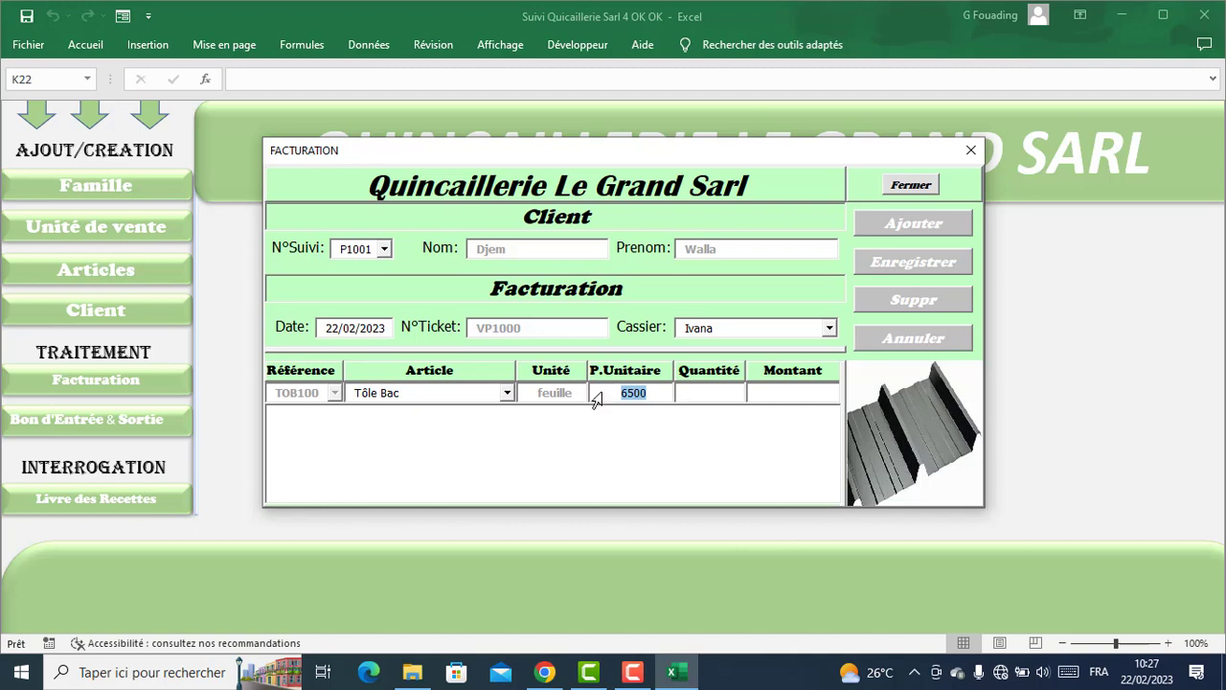
text(7)
text(3)
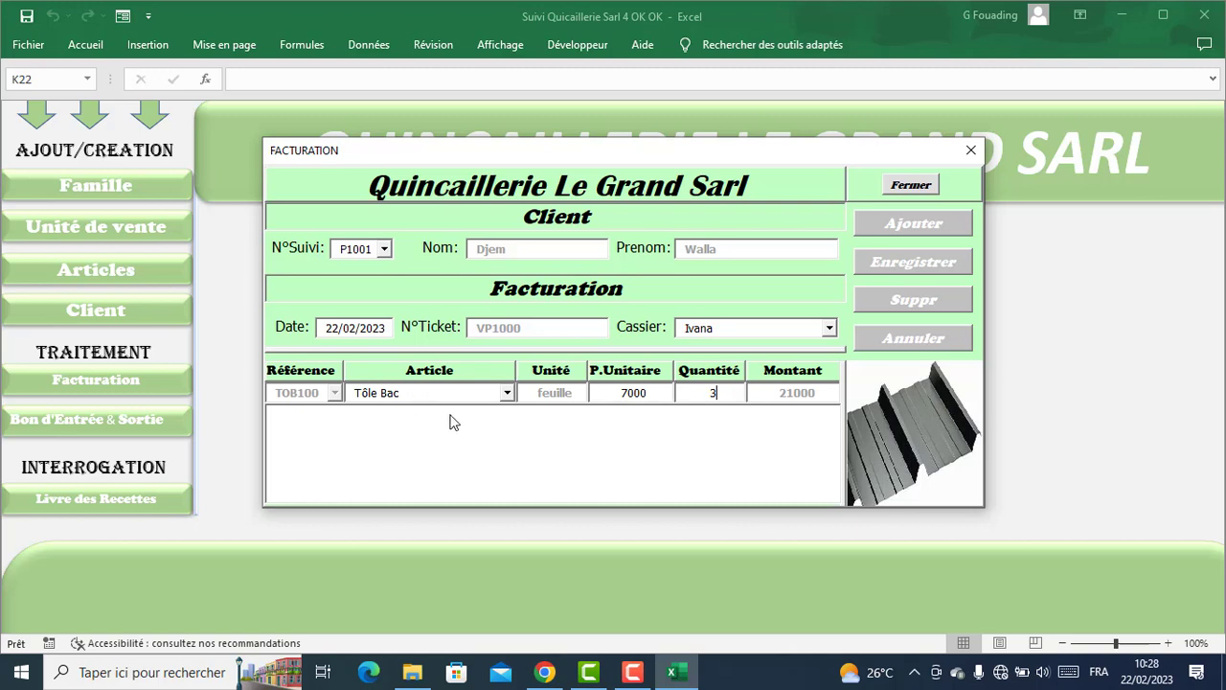
click(900, 223)
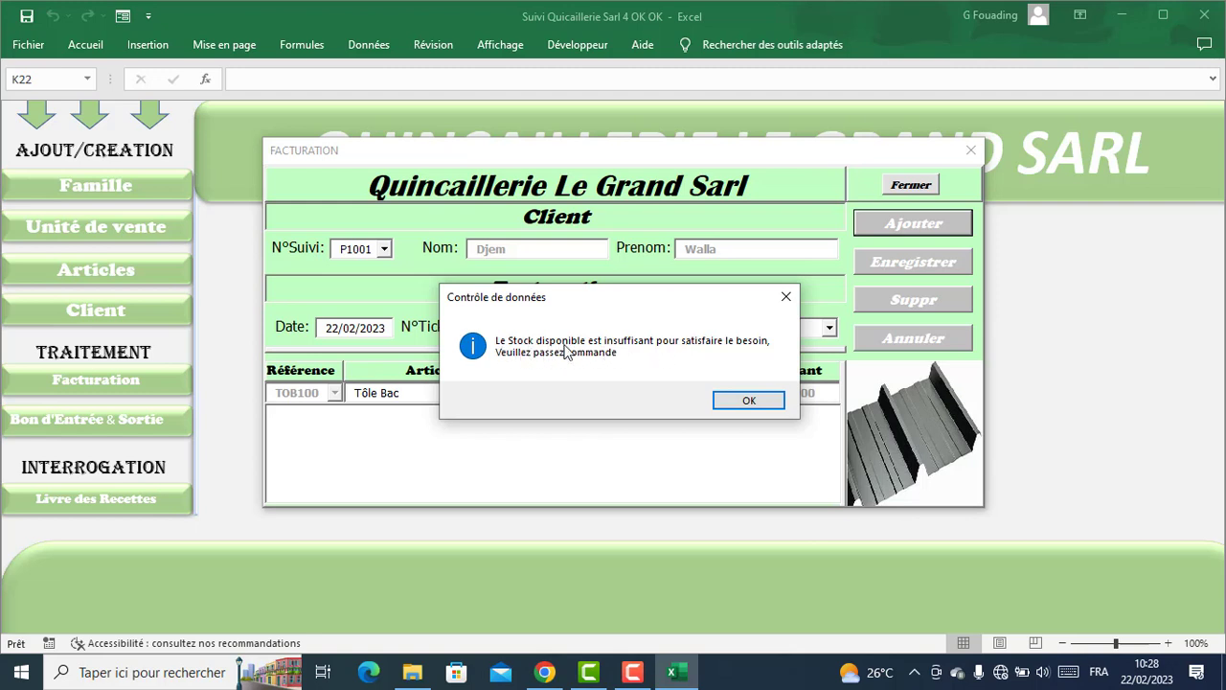
click(750, 402)
Try to add the Tôle Bac line with quantities of 2 and 10, and clear the quantity.
double_click(698, 400)
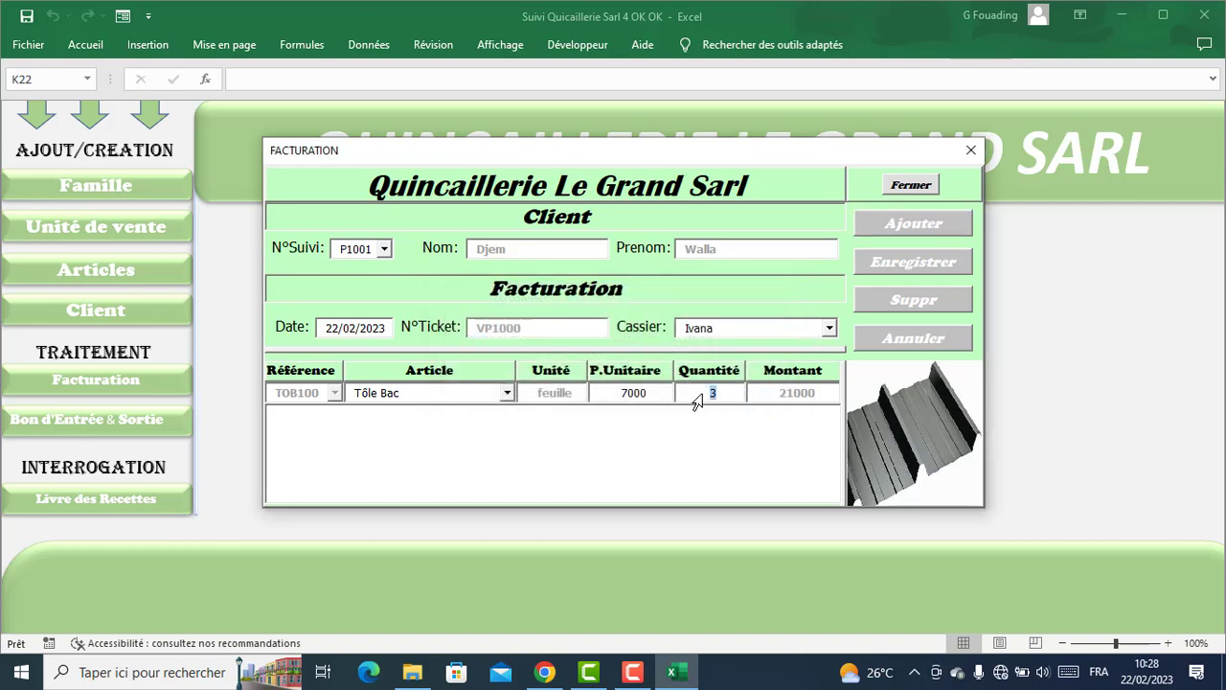
click(913, 223)
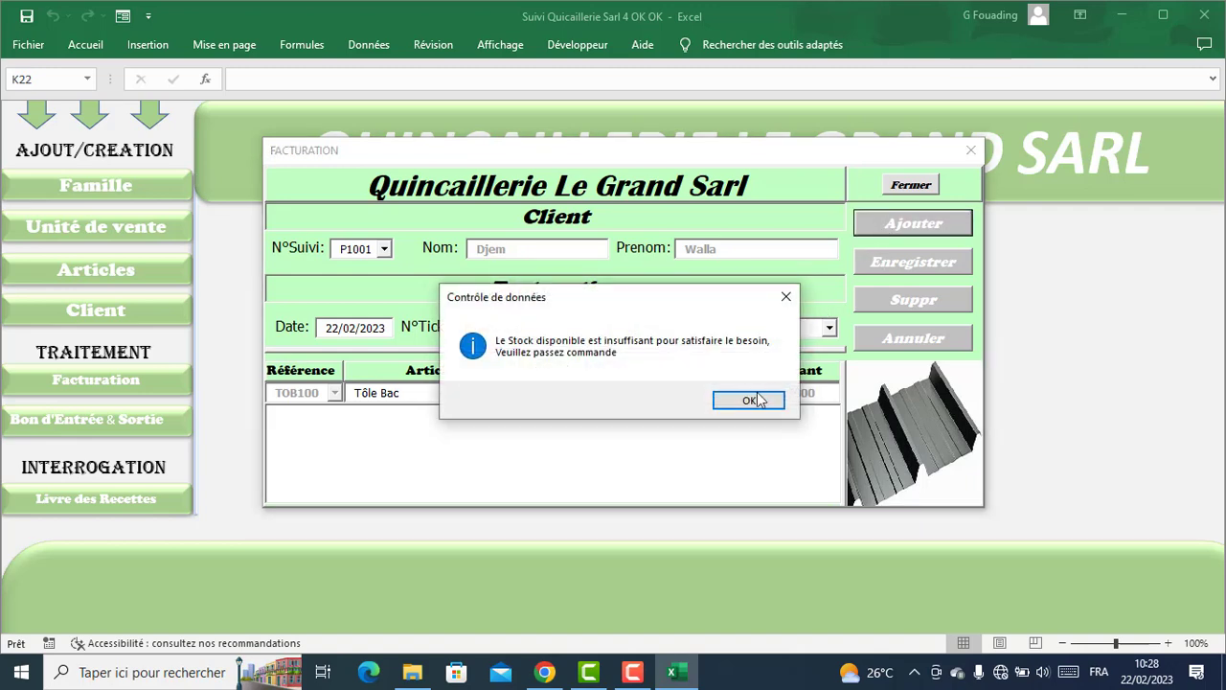
click(750, 401)
double_click(691, 401)
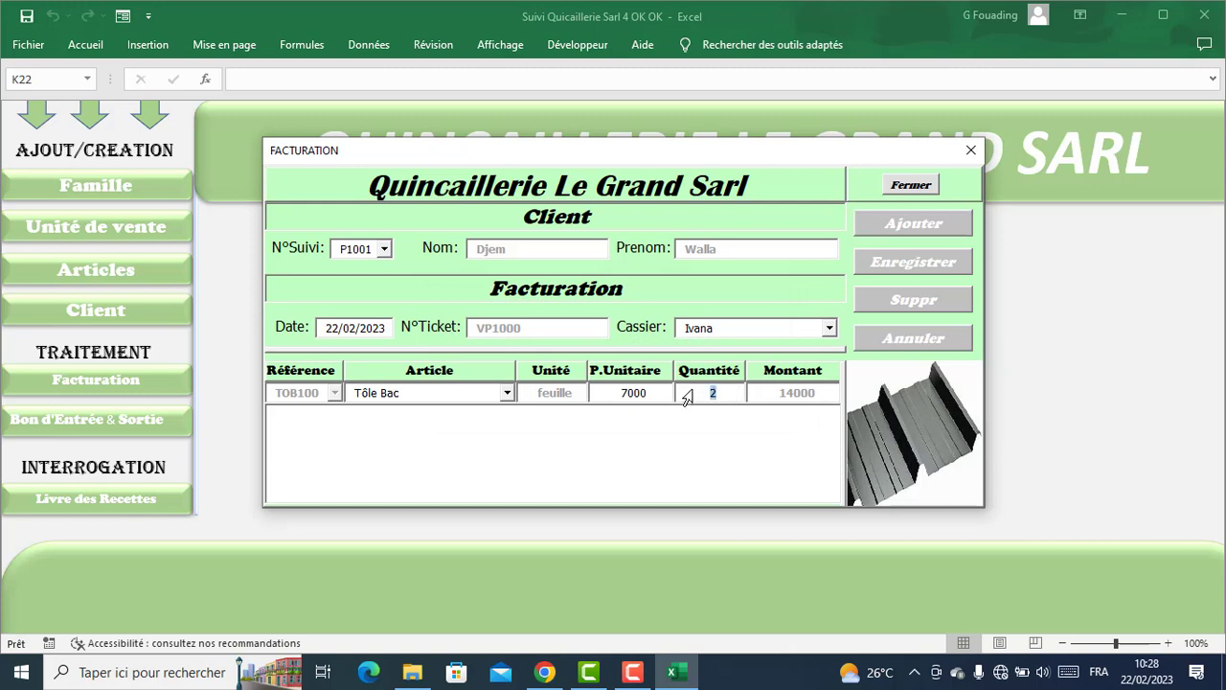
text(10)
click(867, 223)
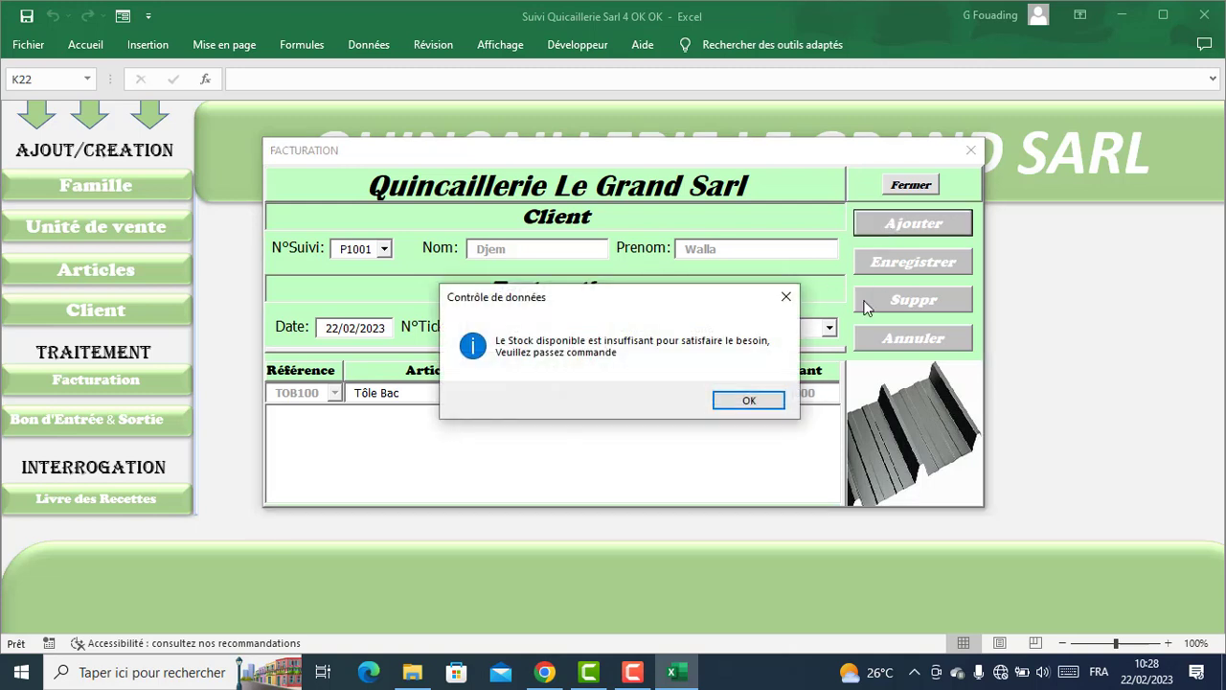
click(749, 400)
double_click(715, 395)
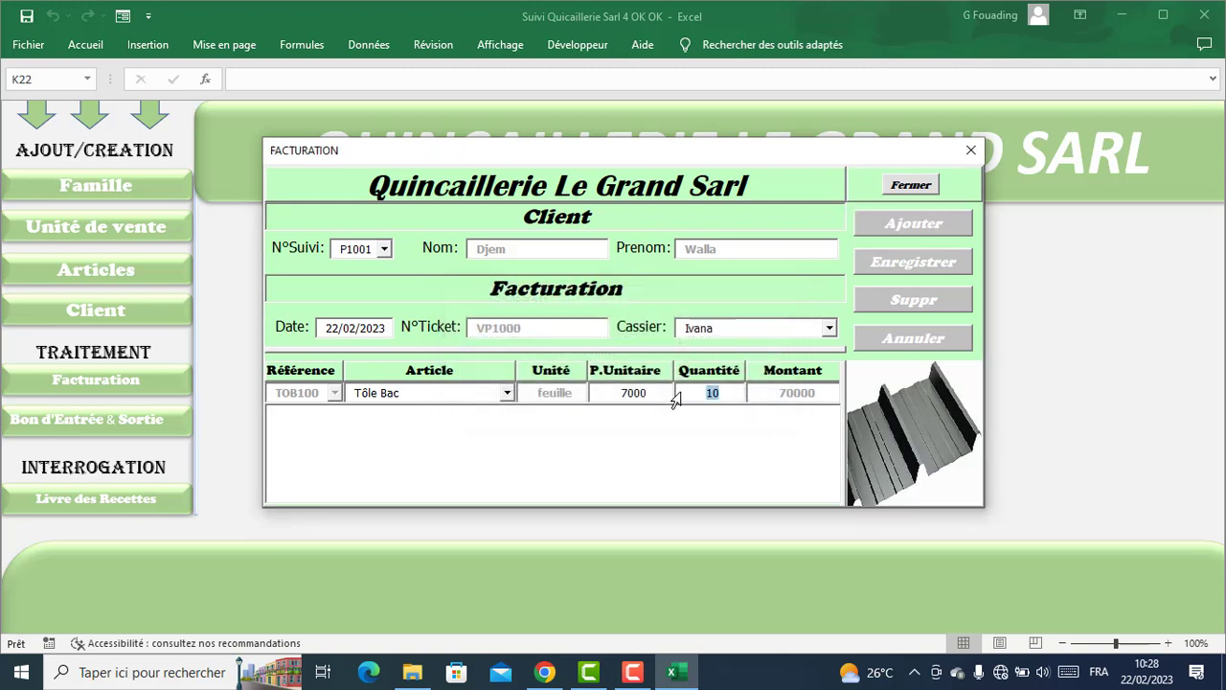
key(BackSpace)
Try to add Ciment Dangoté to the invoice with a quantity of 7, and close the invoicing form.
click(506, 392)
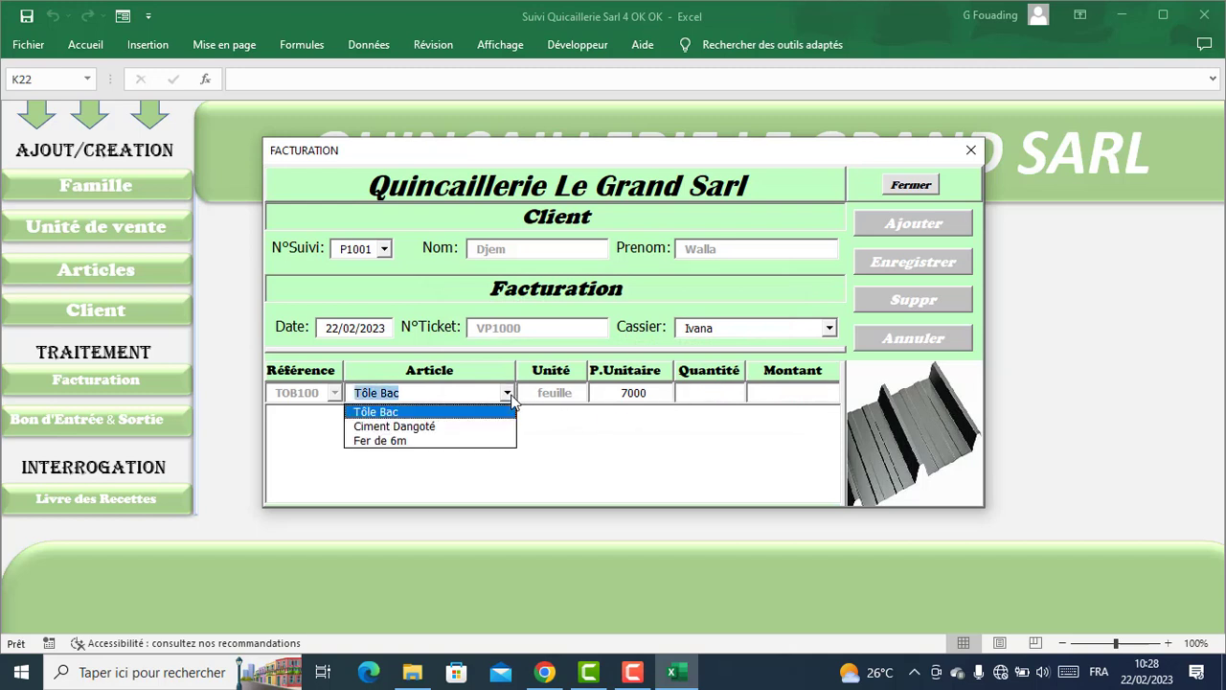
click(459, 433)
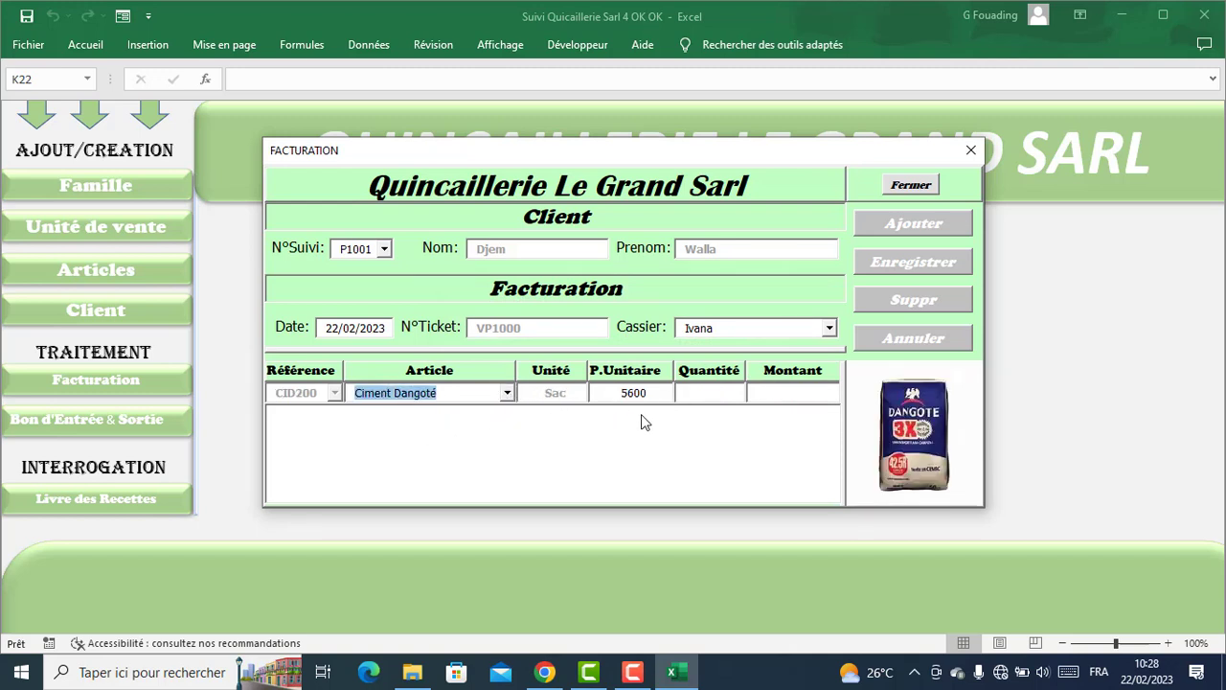
click(715, 393)
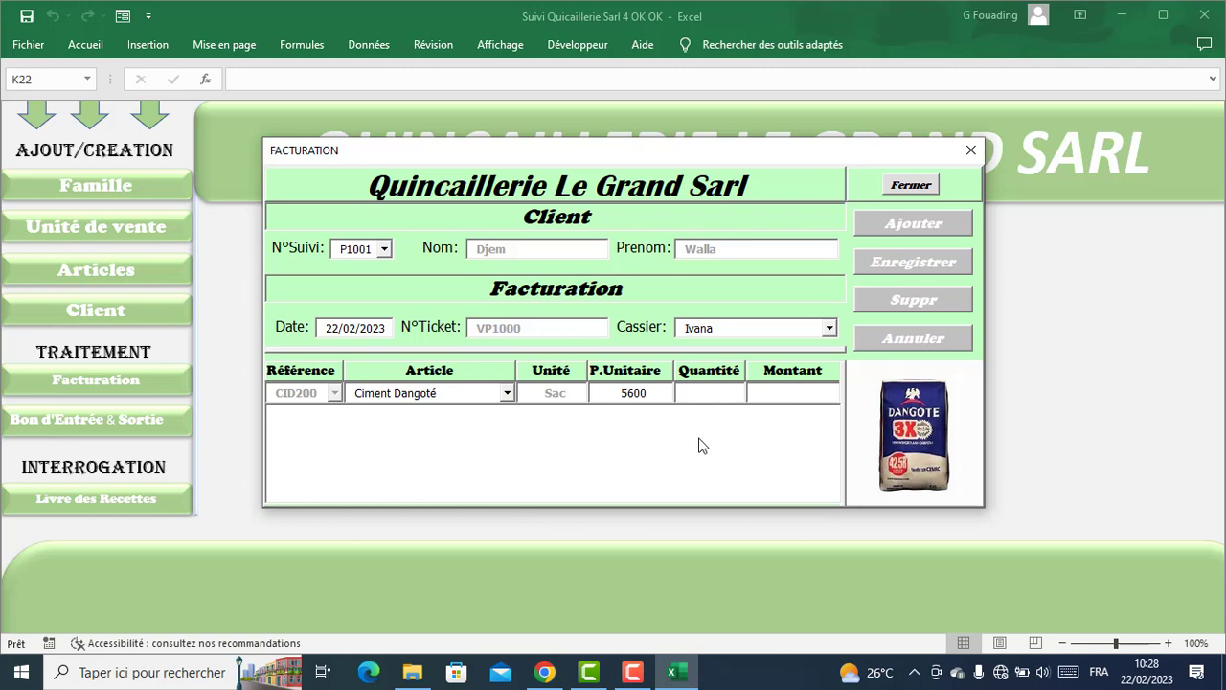
text(7)
click(883, 228)
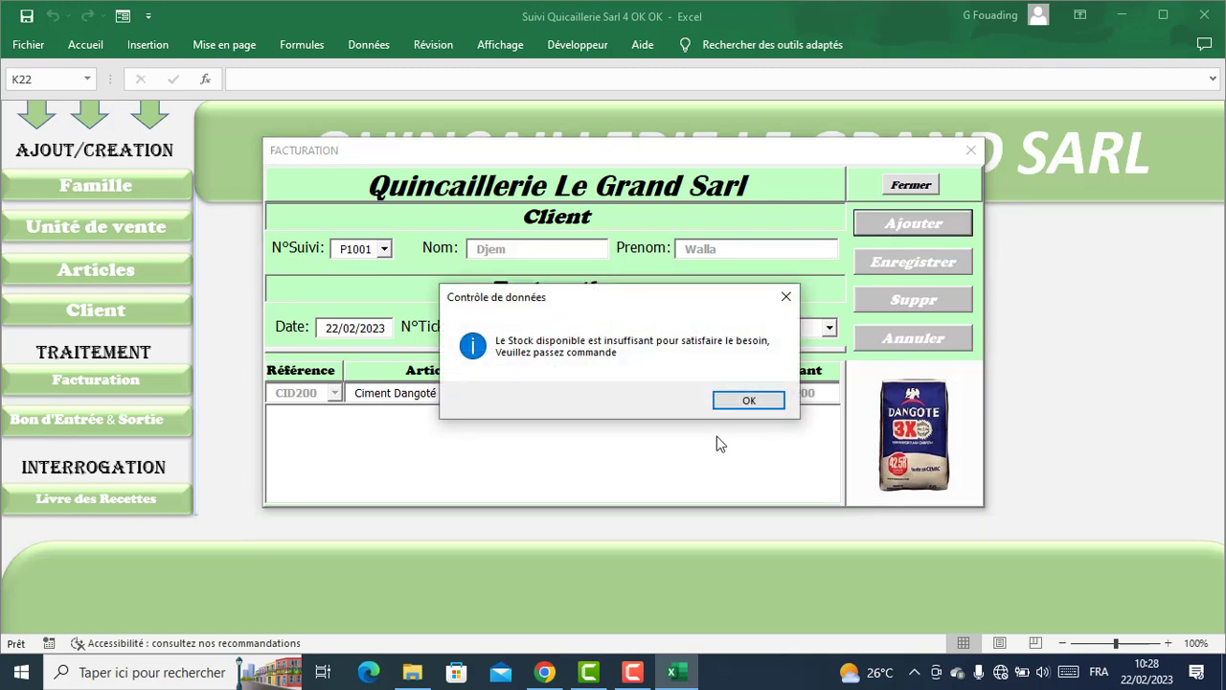
click(743, 401)
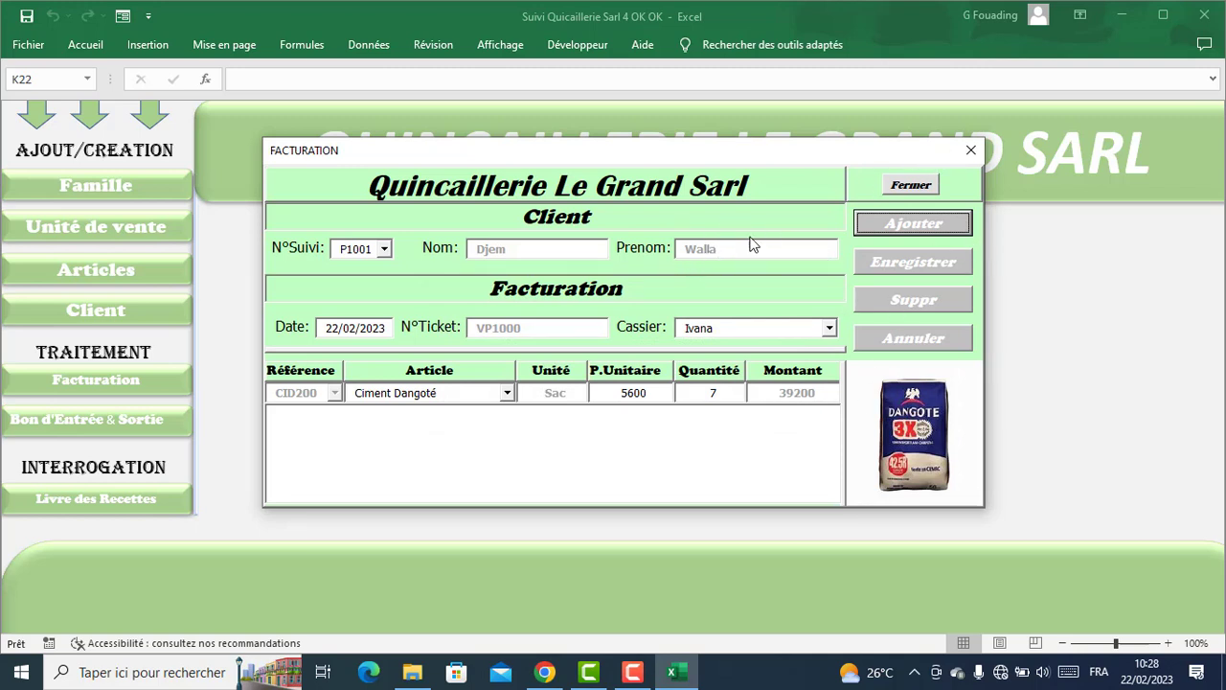
click(913, 185)
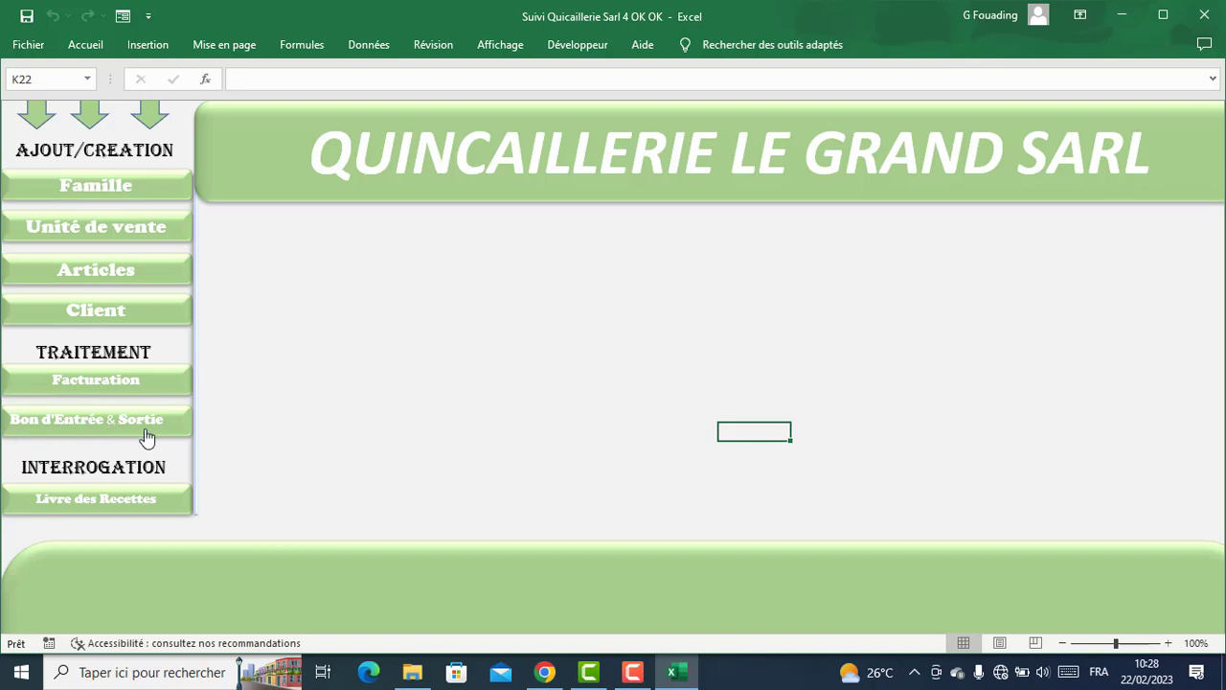
Open the stock movement form, choose an entry voucher (Bon d'Entré), and add Tôle Bac with a quantity of 50.
click(81, 426)
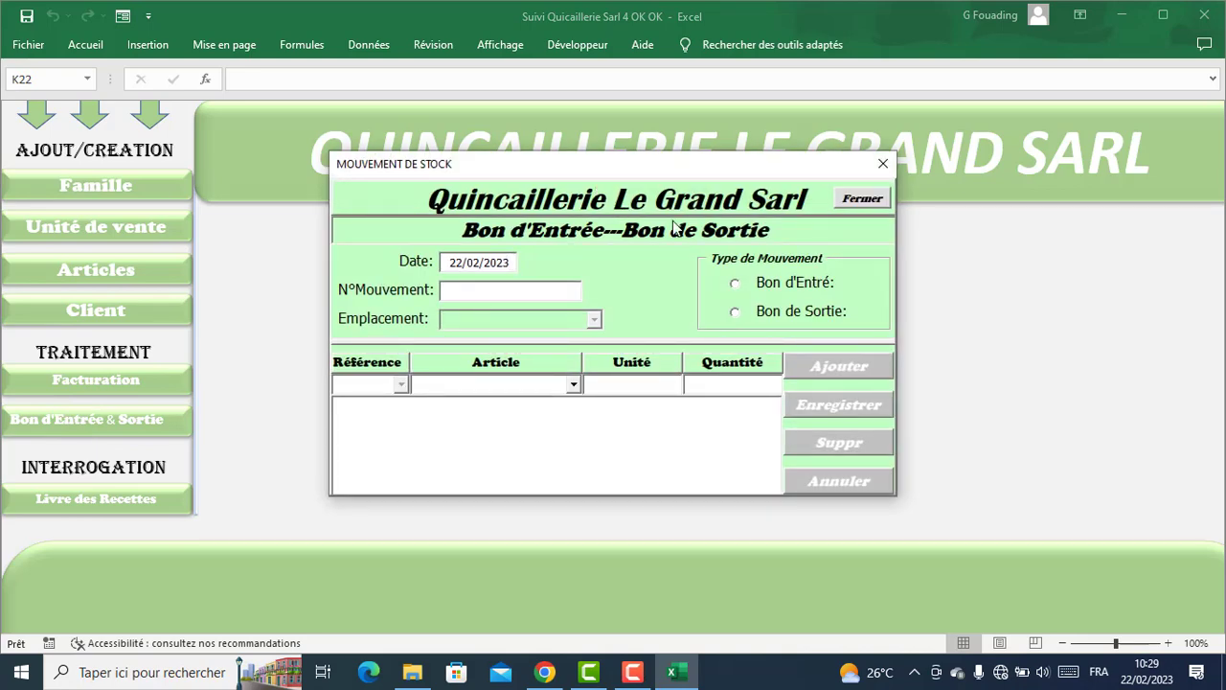
click(735, 285)
click(573, 385)
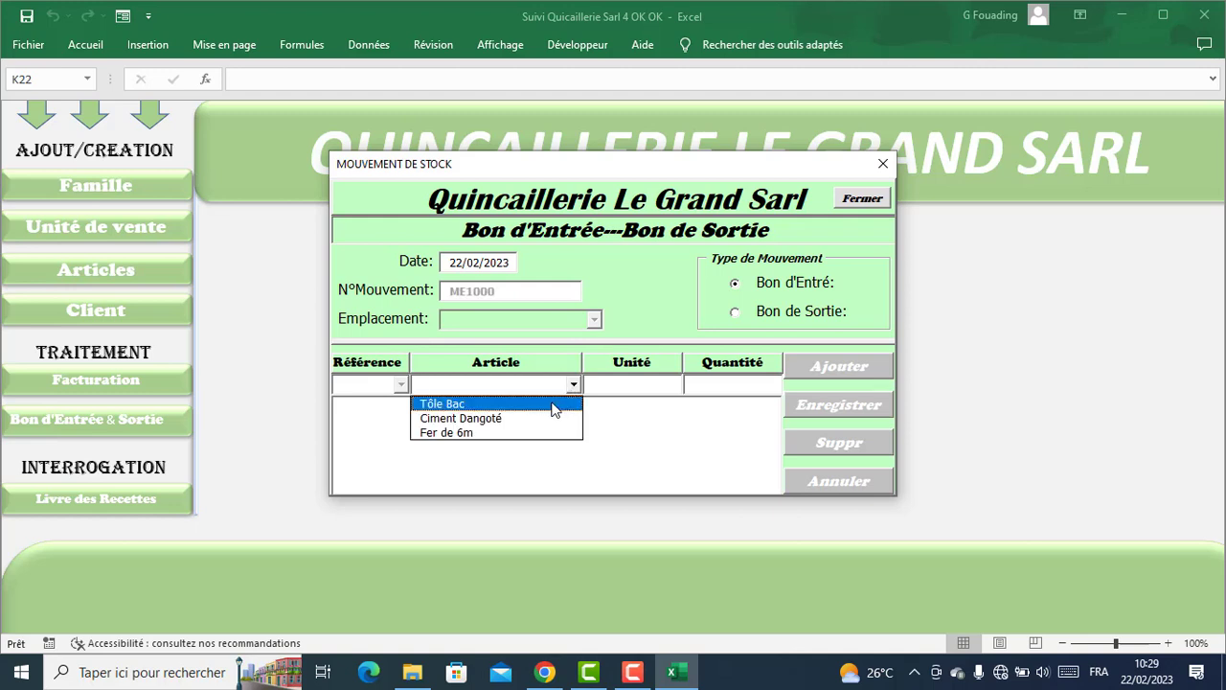
click(539, 406)
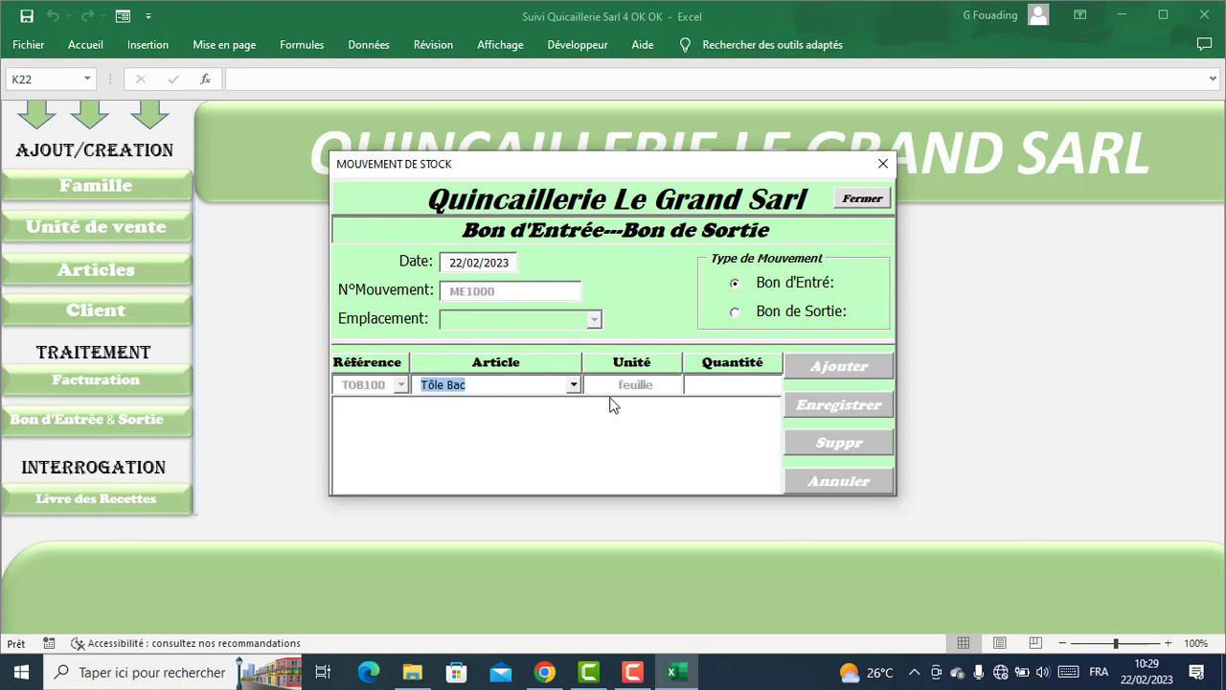
click(695, 386)
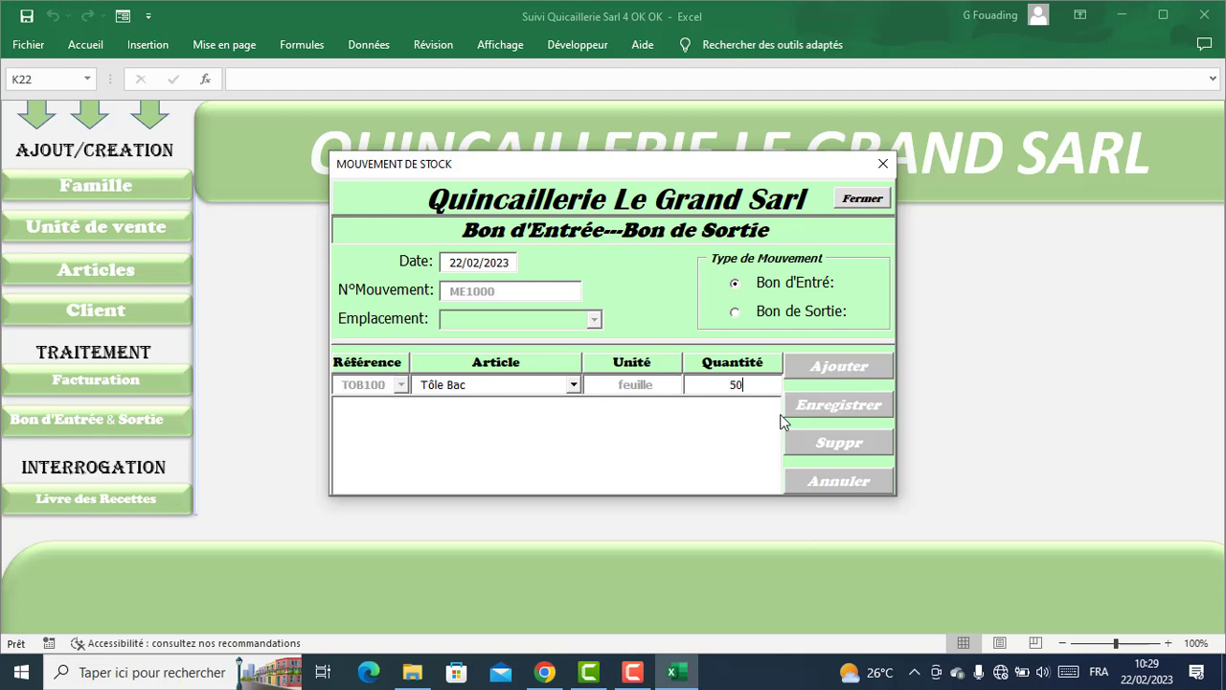
click(816, 367)
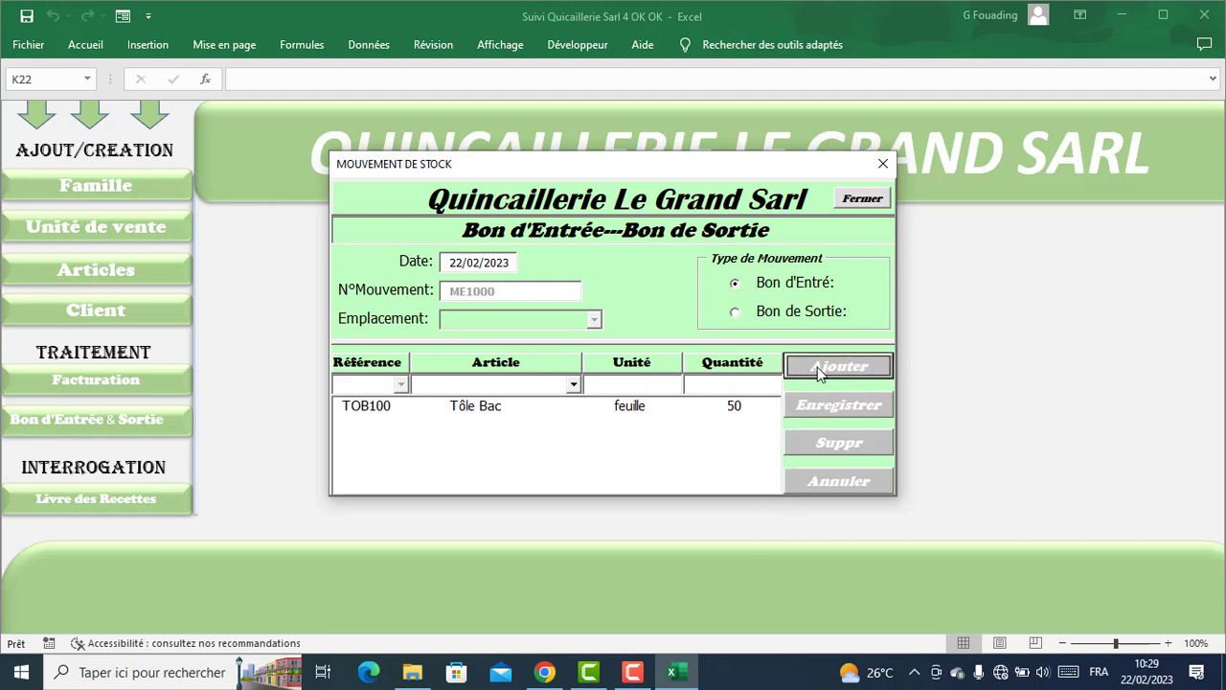
Add Ciment Dangoté with a quantity of 70 to the entry voucher, and delete that line.
click(573, 384)
click(532, 419)
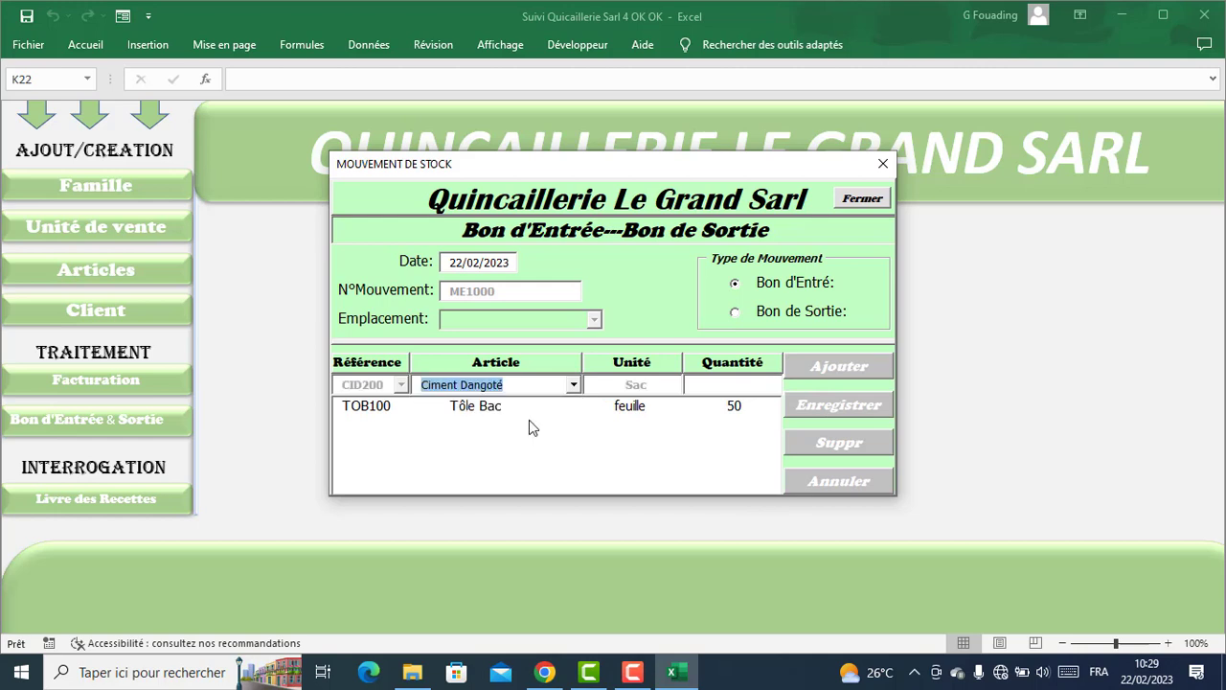
click(714, 388)
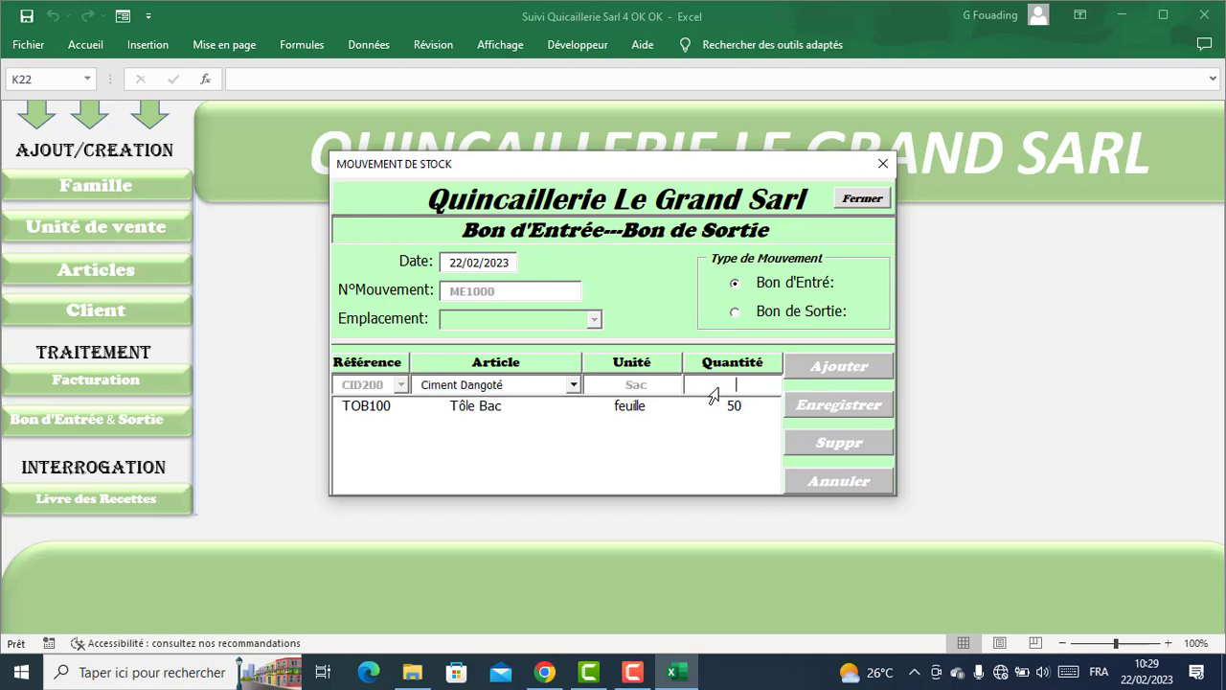
click(877, 374)
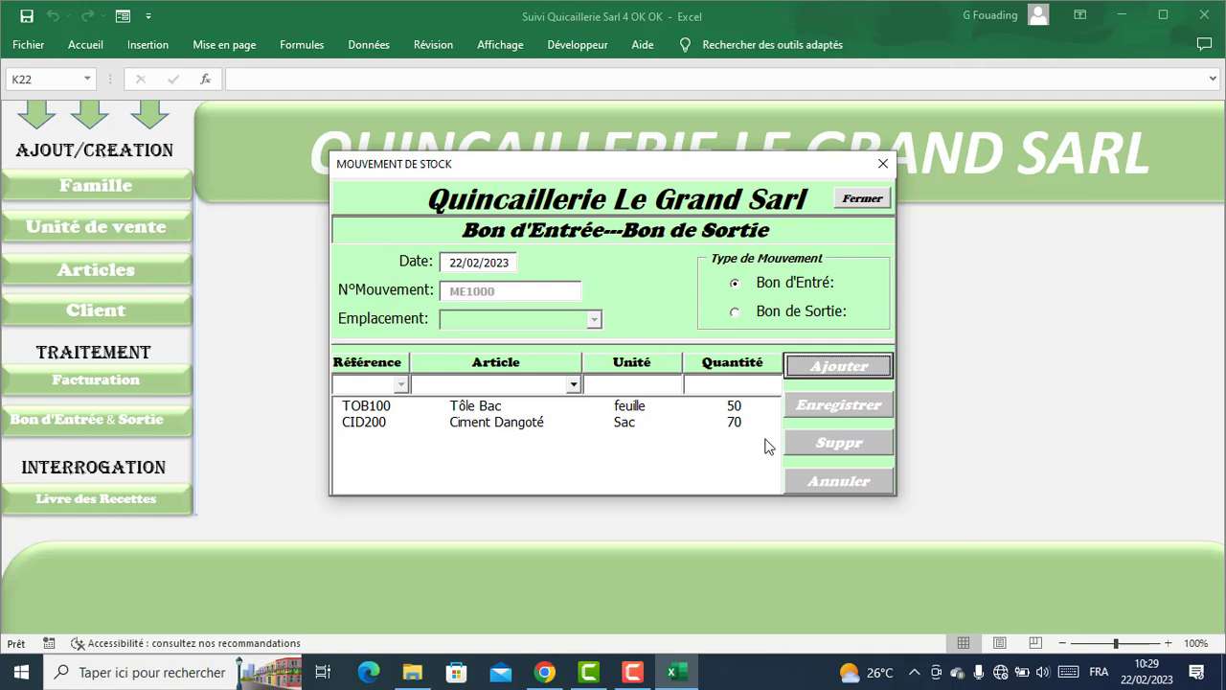
click(545, 422)
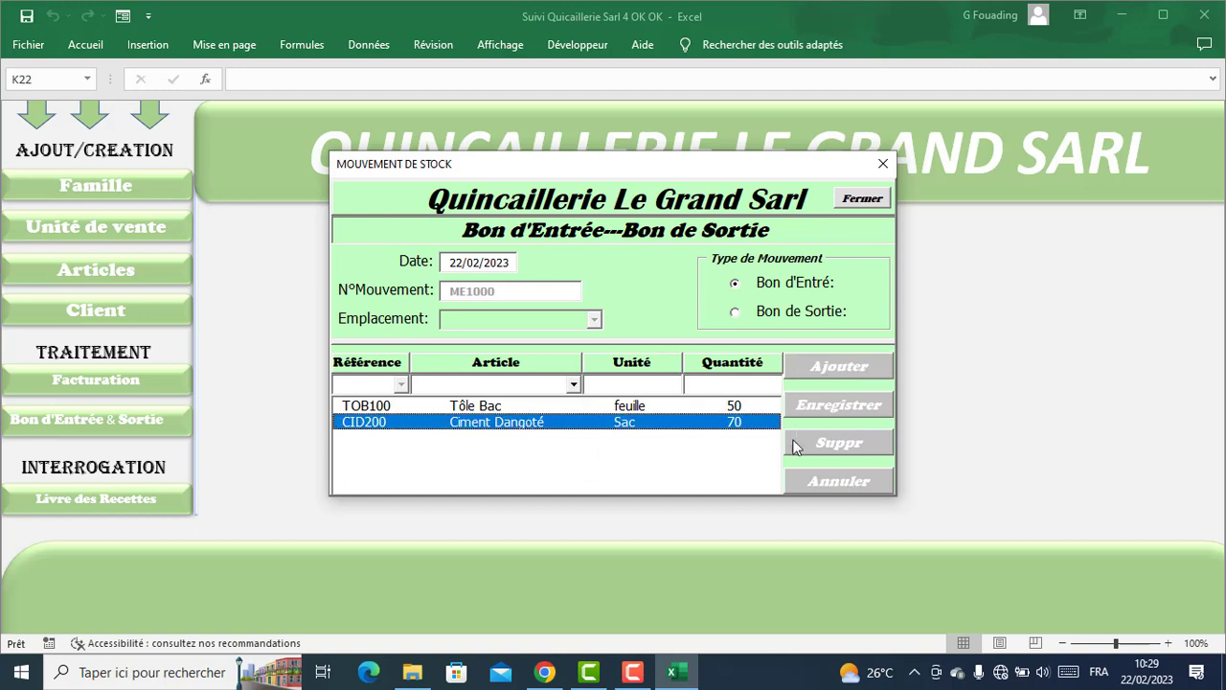
click(831, 446)
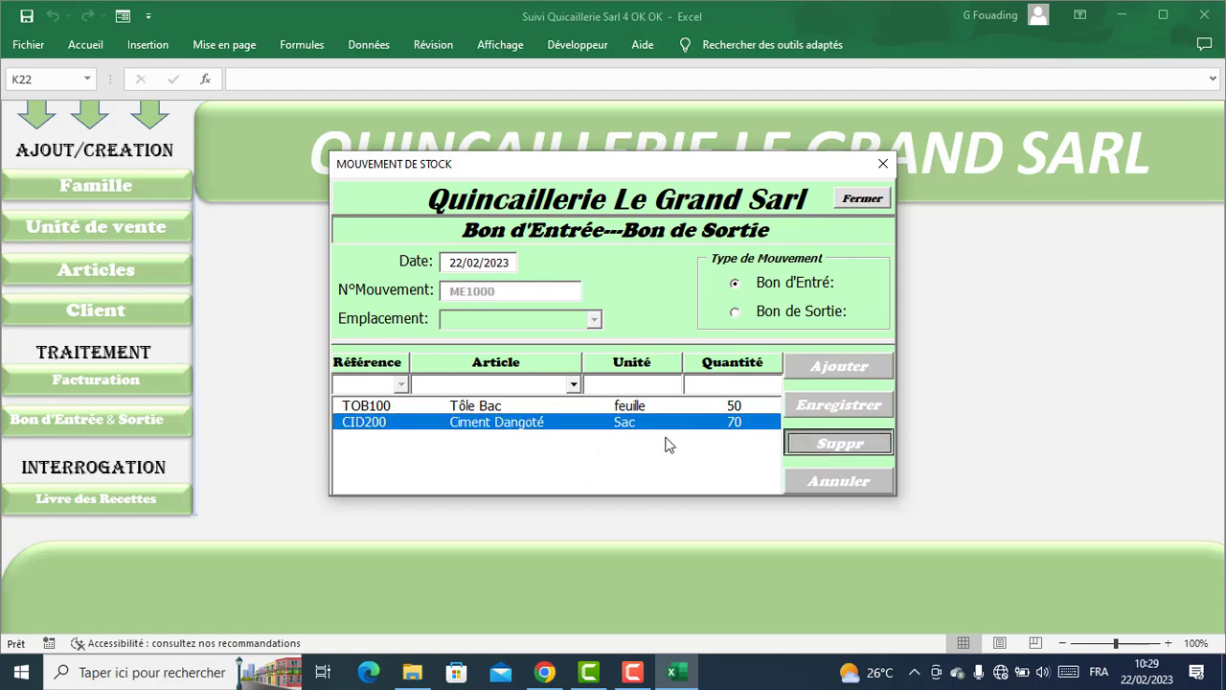
Add Ciment Dangoté with a quantity of 40 to the entry voucher.
click(573, 384)
click(565, 414)
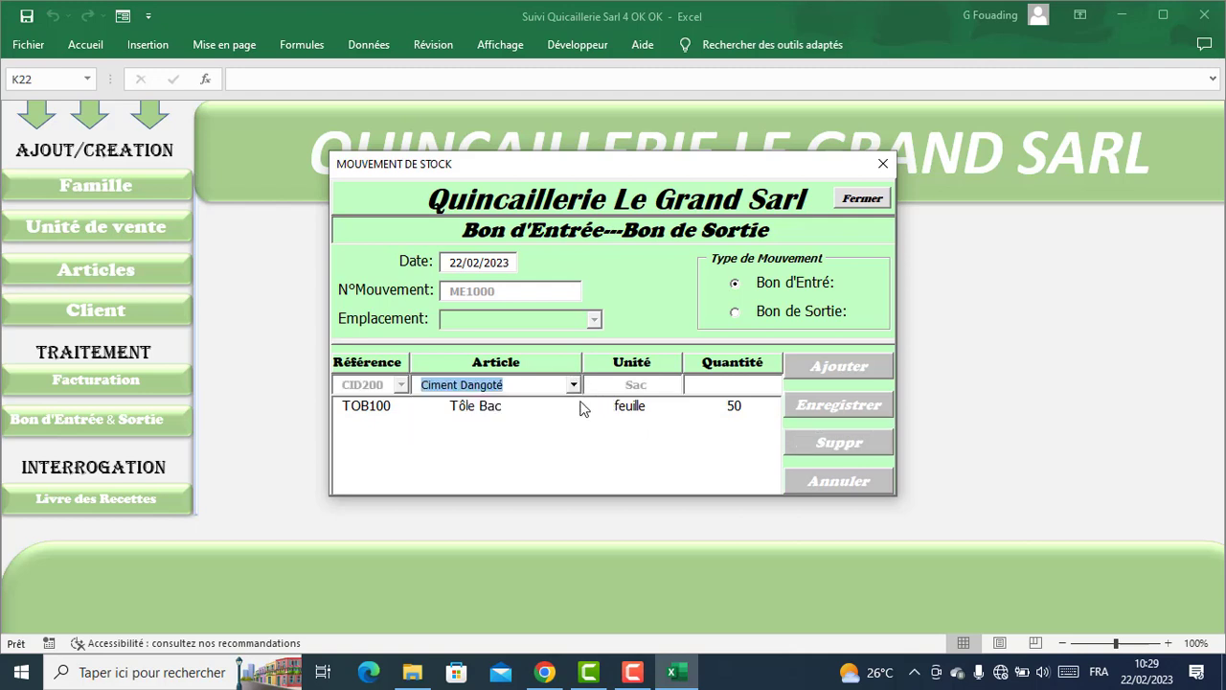
click(745, 386)
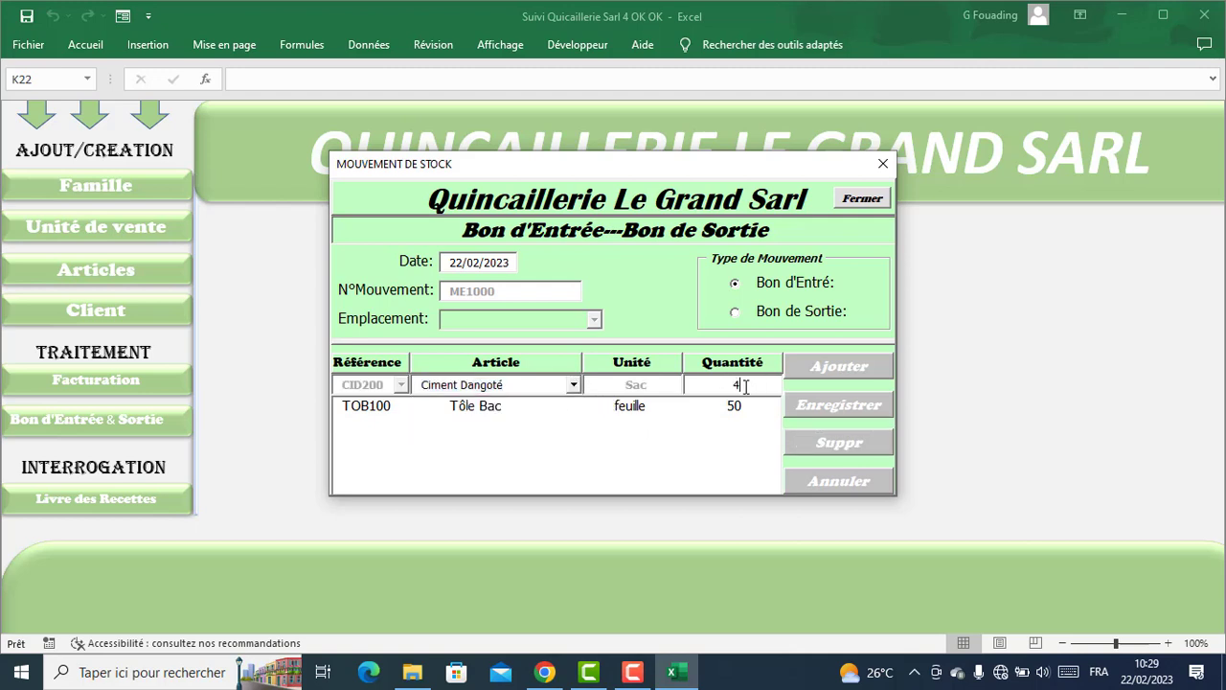
click(869, 376)
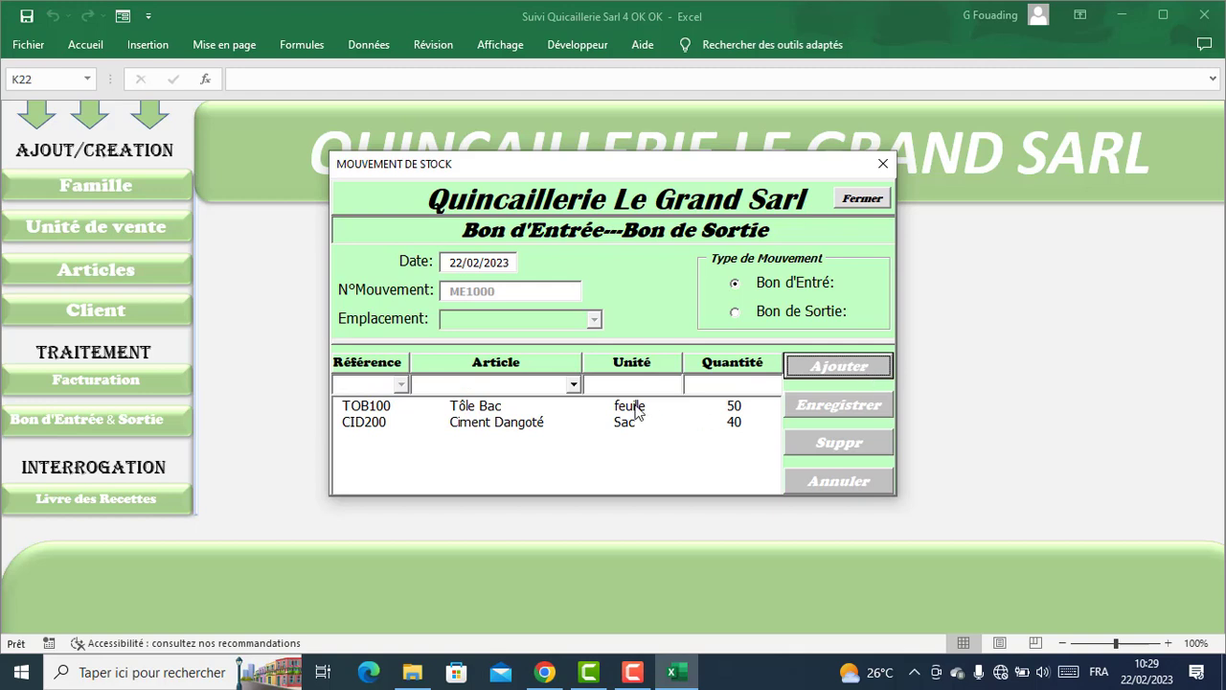
Add Fer de 6m with a quantity of 30 to the entry voucher, and save the voucher.
click(573, 385)
click(538, 431)
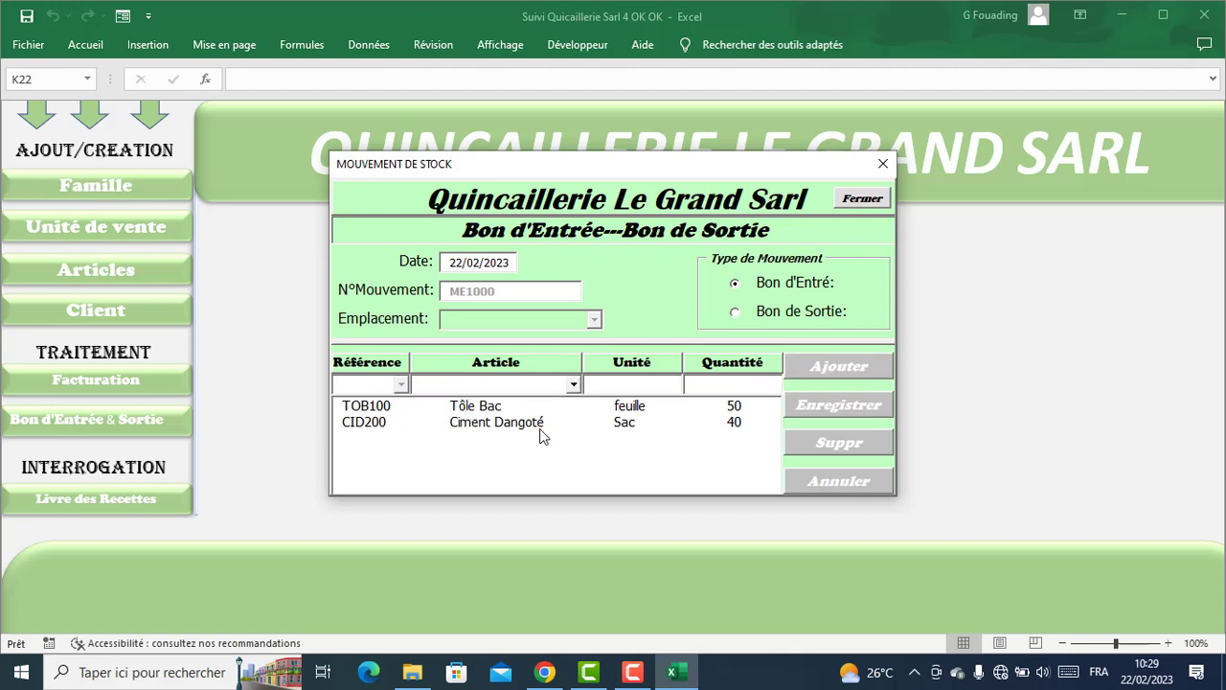
click(695, 385)
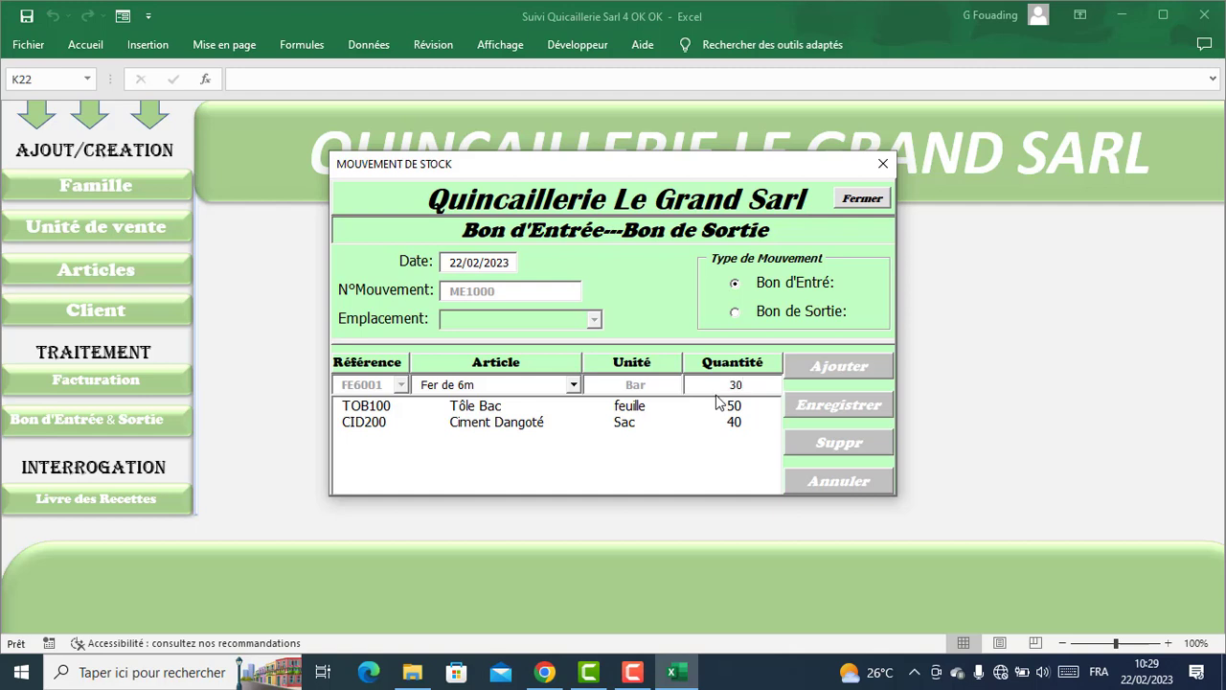
text(30)
click(879, 373)
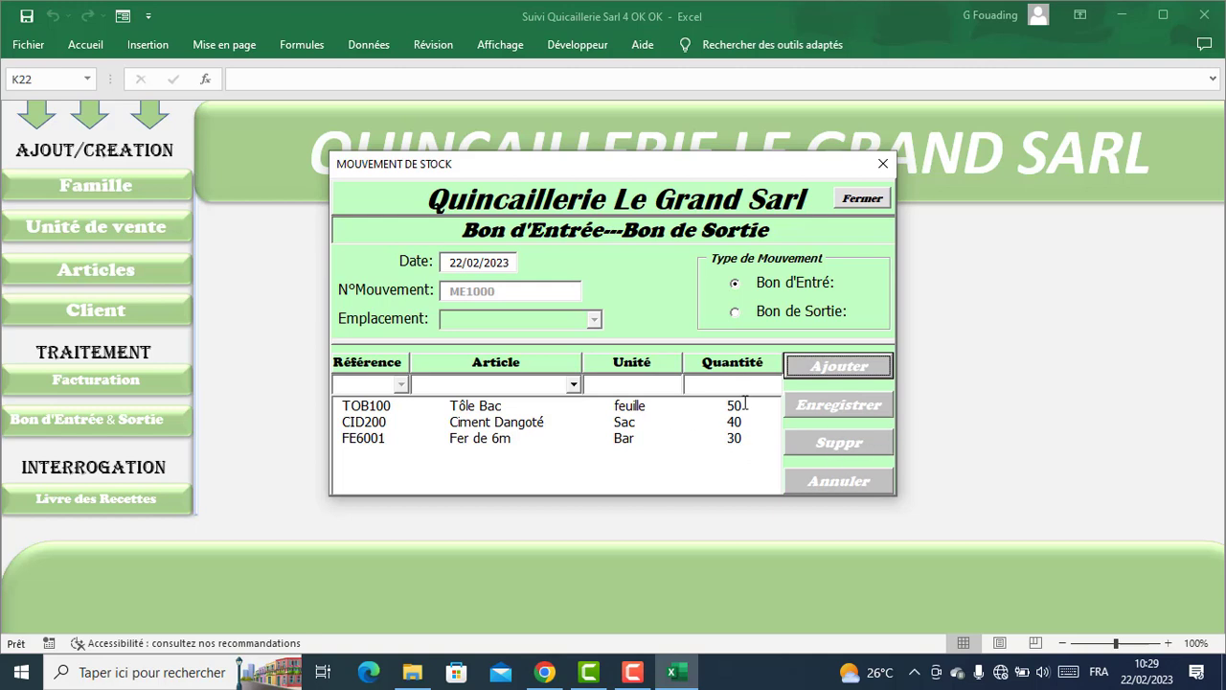
click(839, 405)
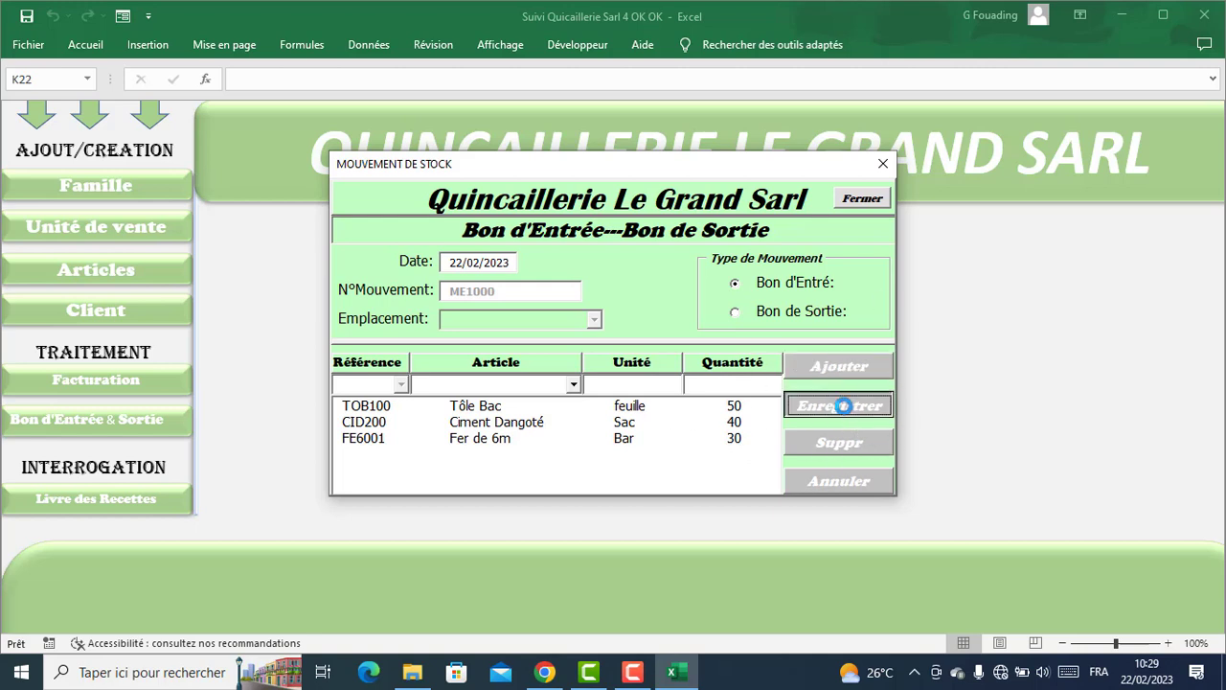
click(862, 198)
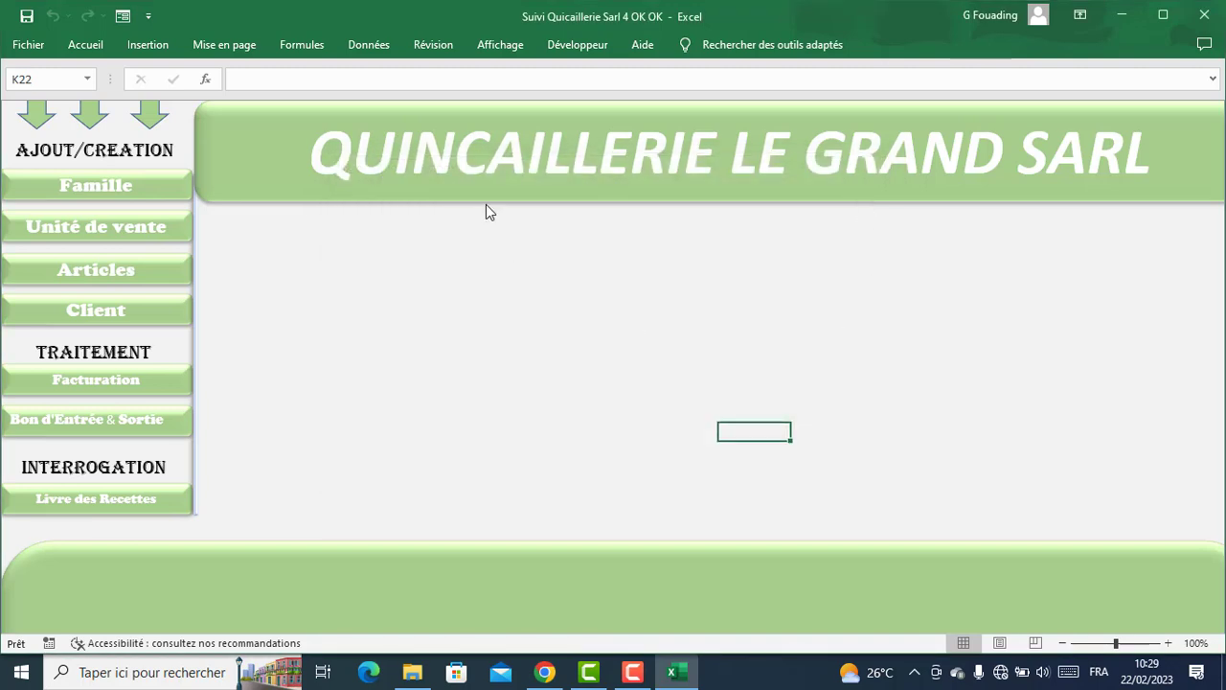
Preview the stock report (Suivi de Stock) from the articles form and check the quantity of each article.
click(62, 284)
click(591, 395)
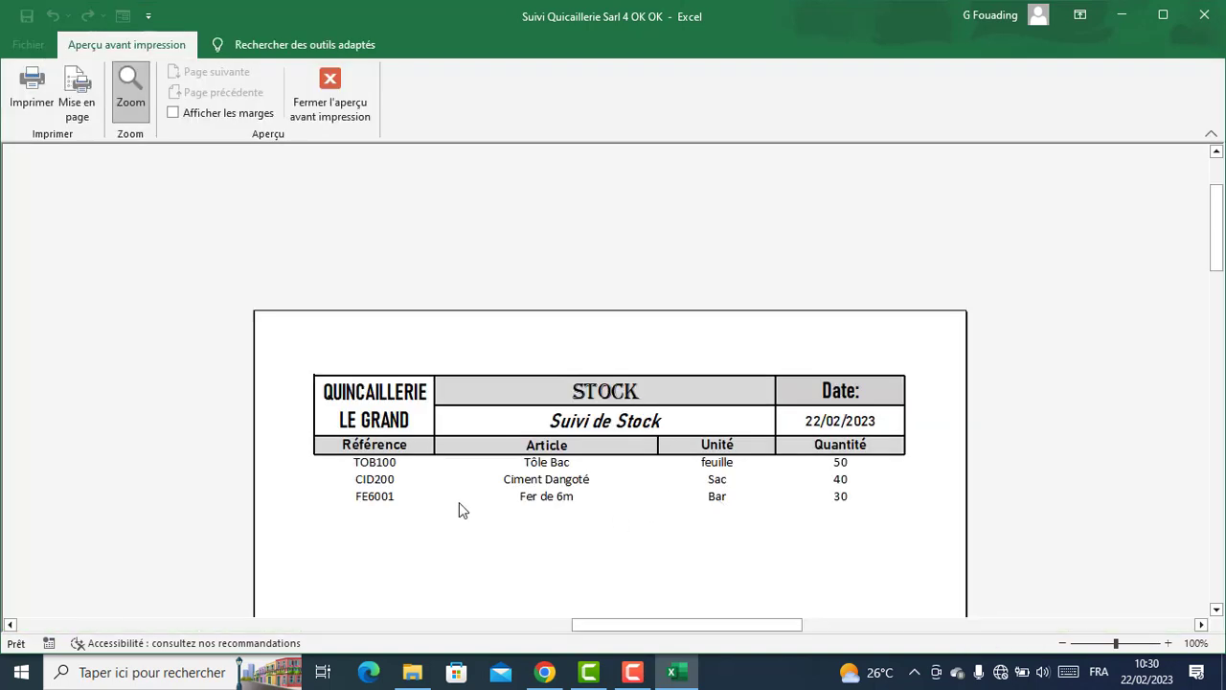
scroll(500, 483, down, 1)
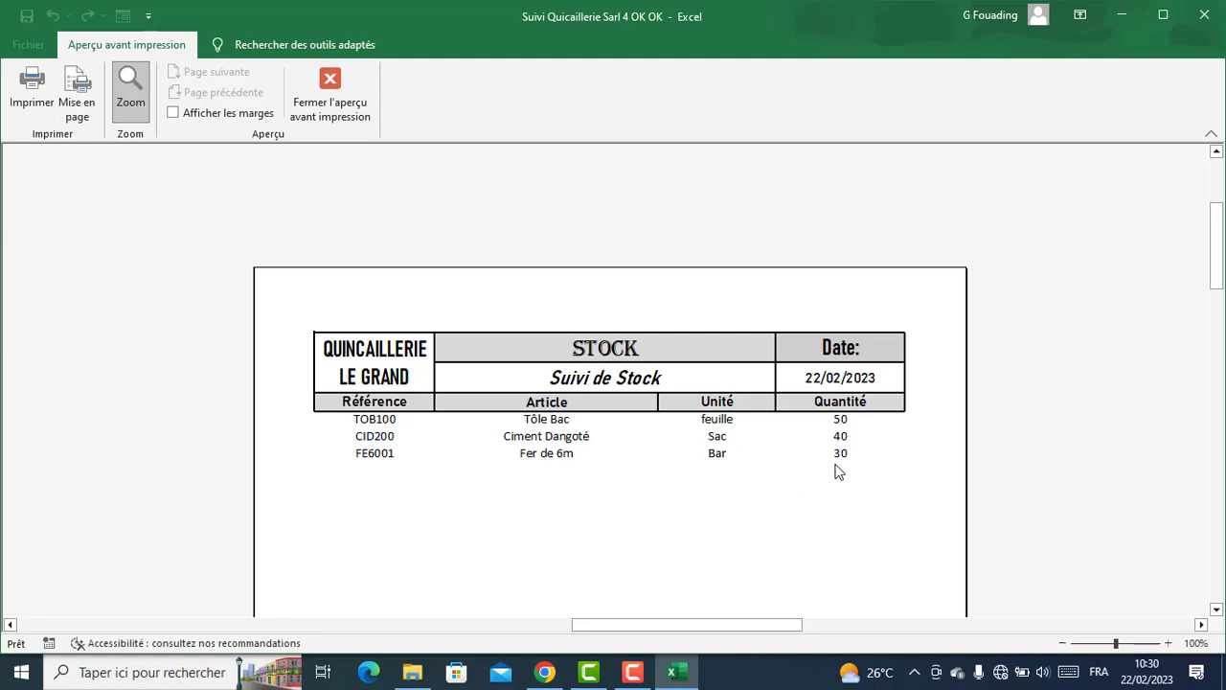
scroll(671, 466, up, 3)
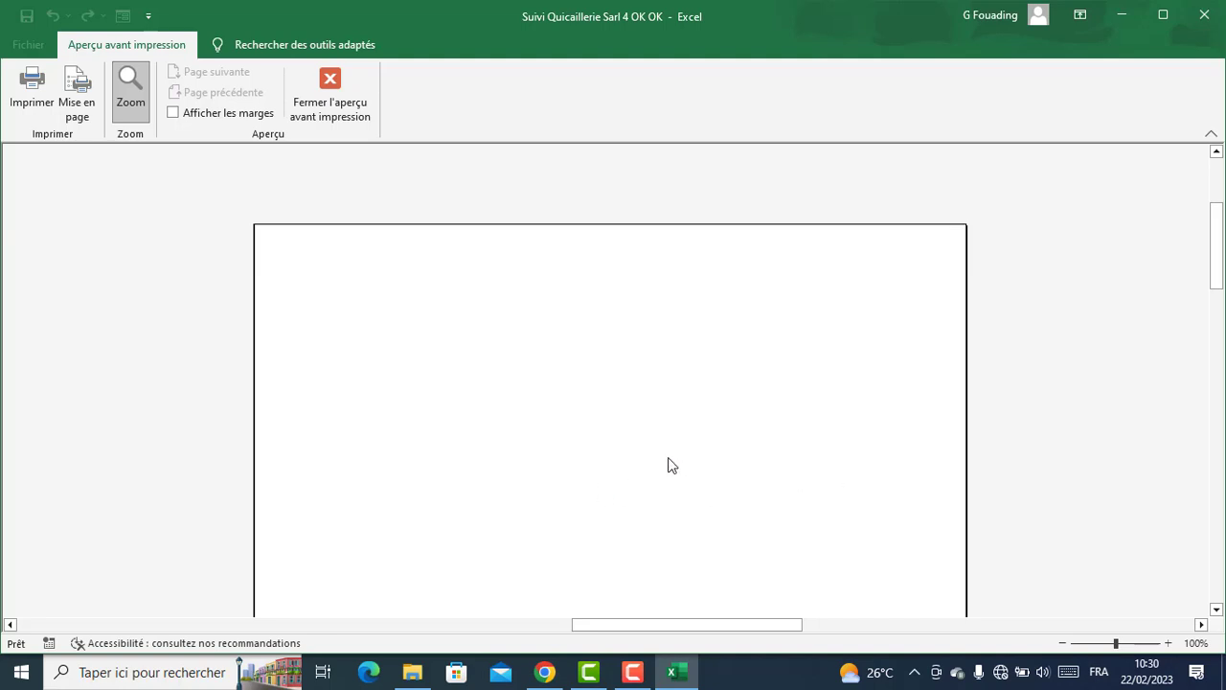
click(330, 92)
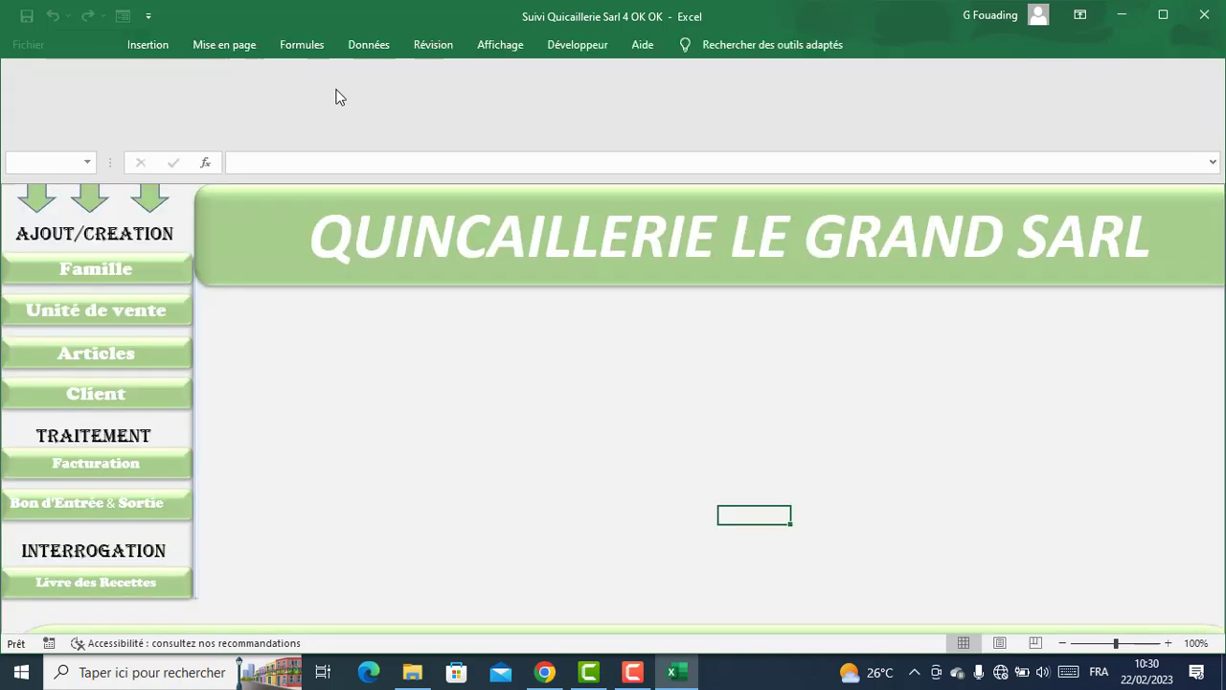
Start a new invoice for the first client in the client list, with the second cashier in the list.
click(122, 383)
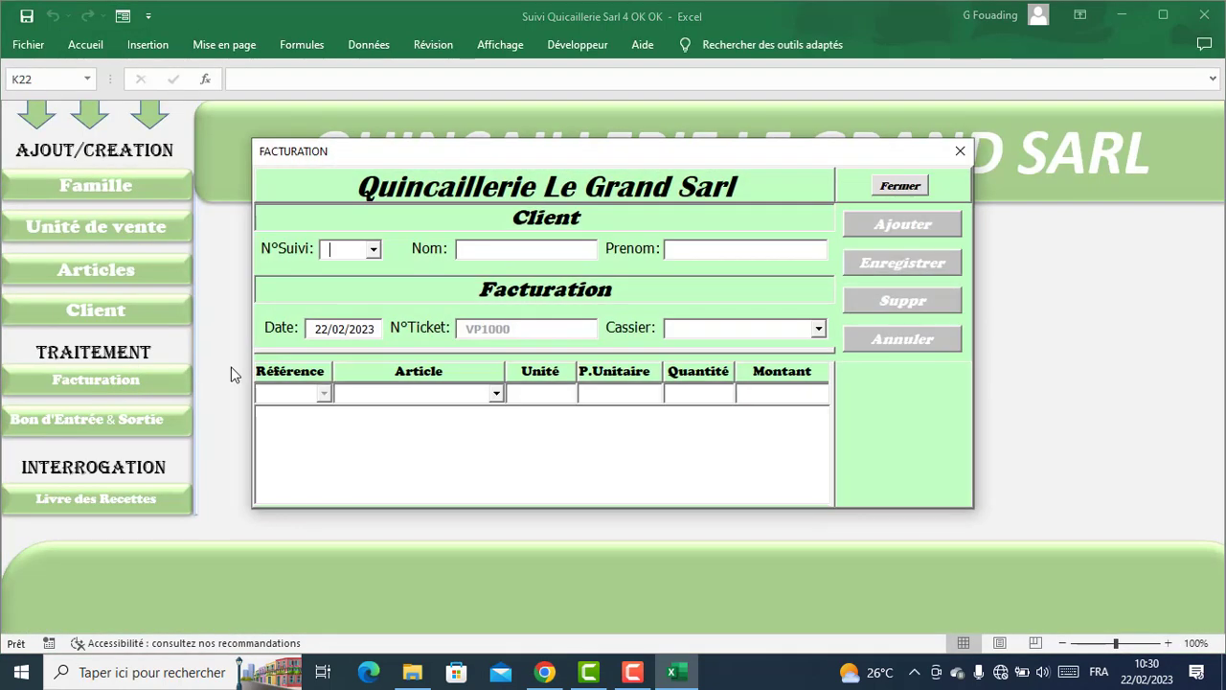
click(345, 249)
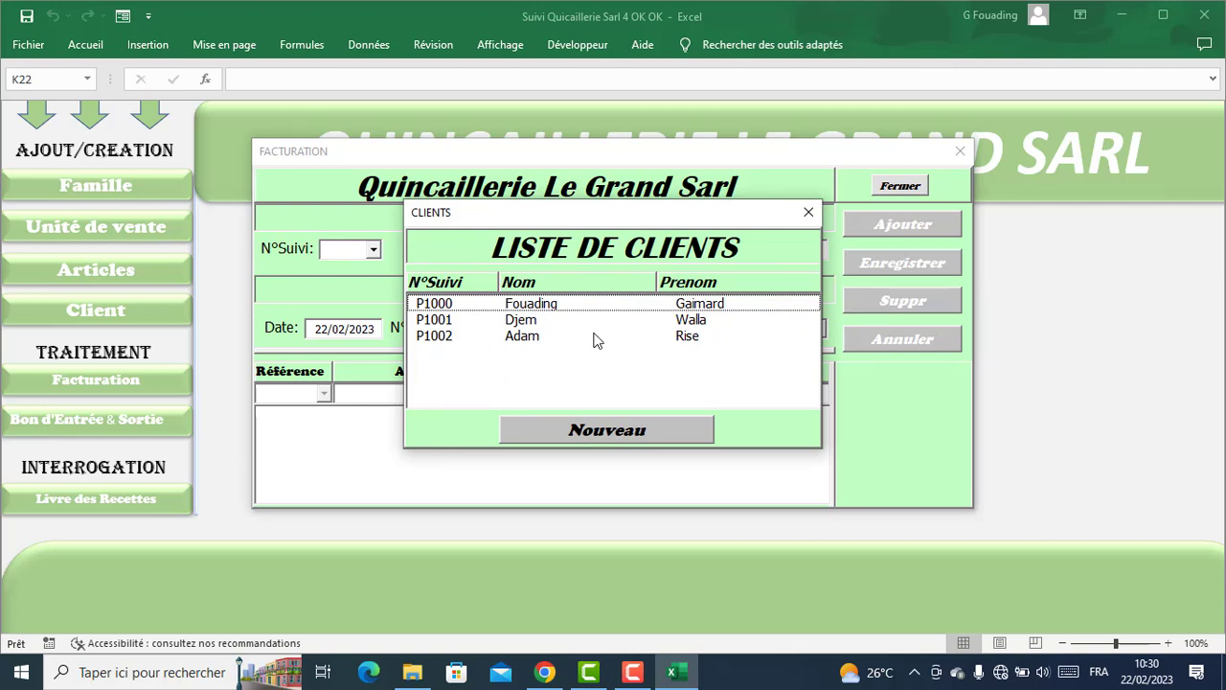
double_click(549, 304)
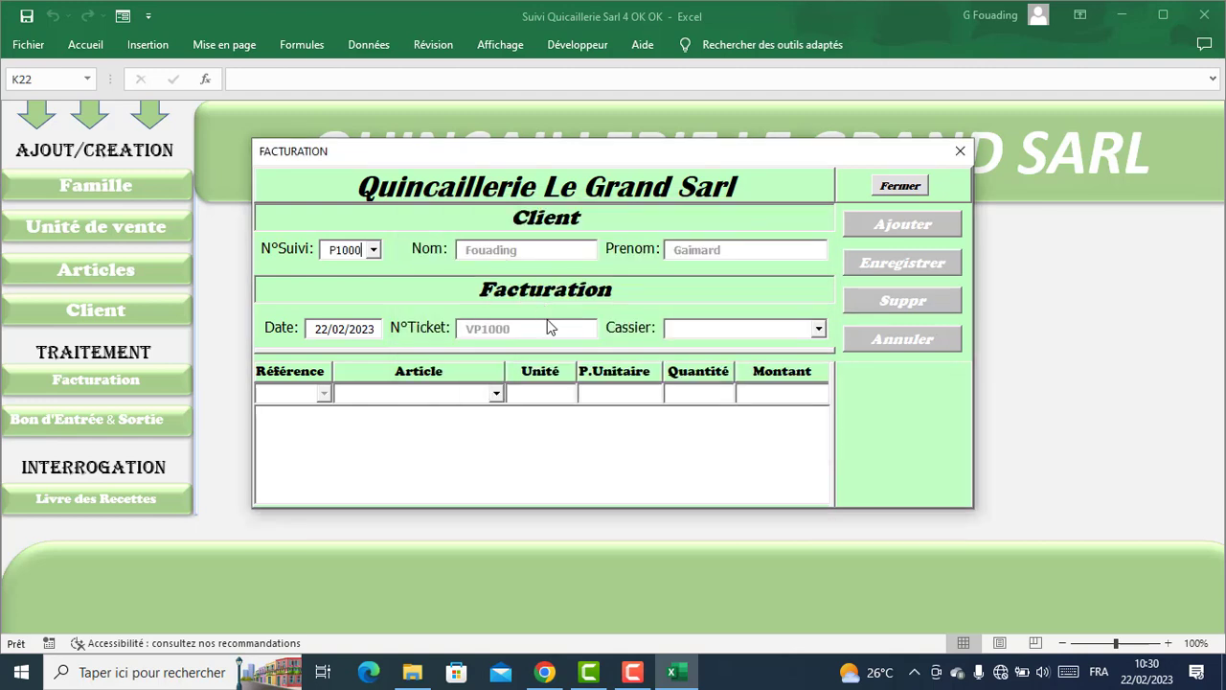
click(818, 328)
click(683, 361)
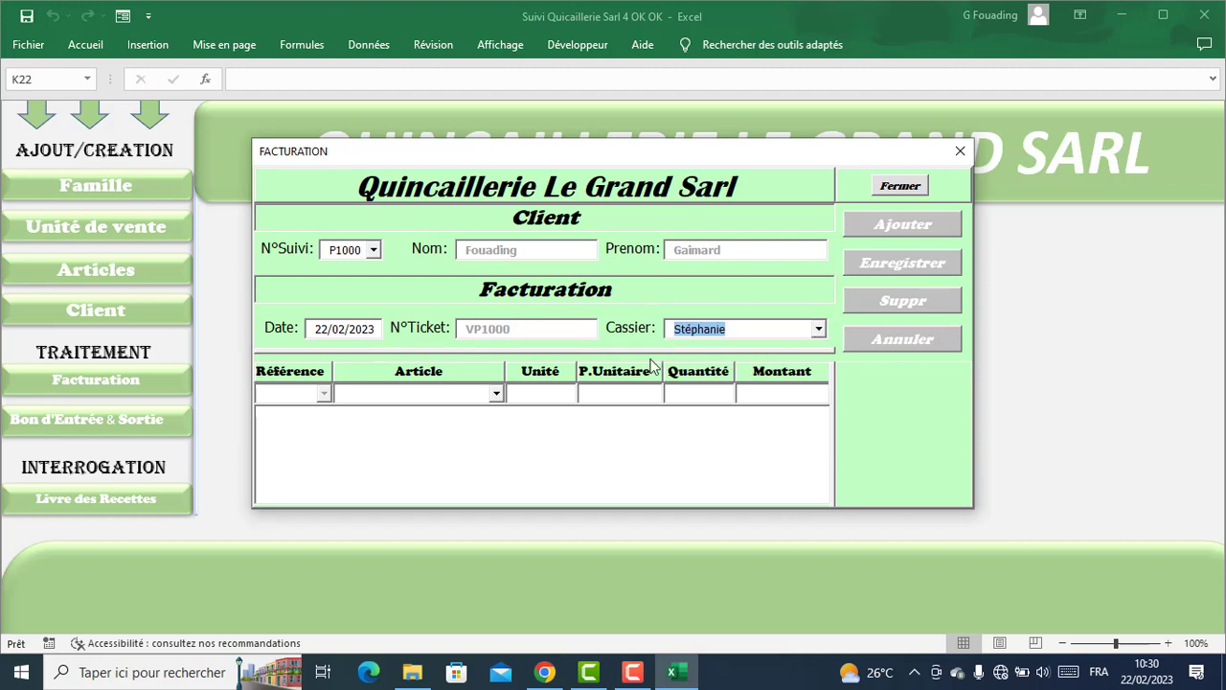
Try to add Tôle Bac with a quantity of 60 to the invoice.
click(496, 393)
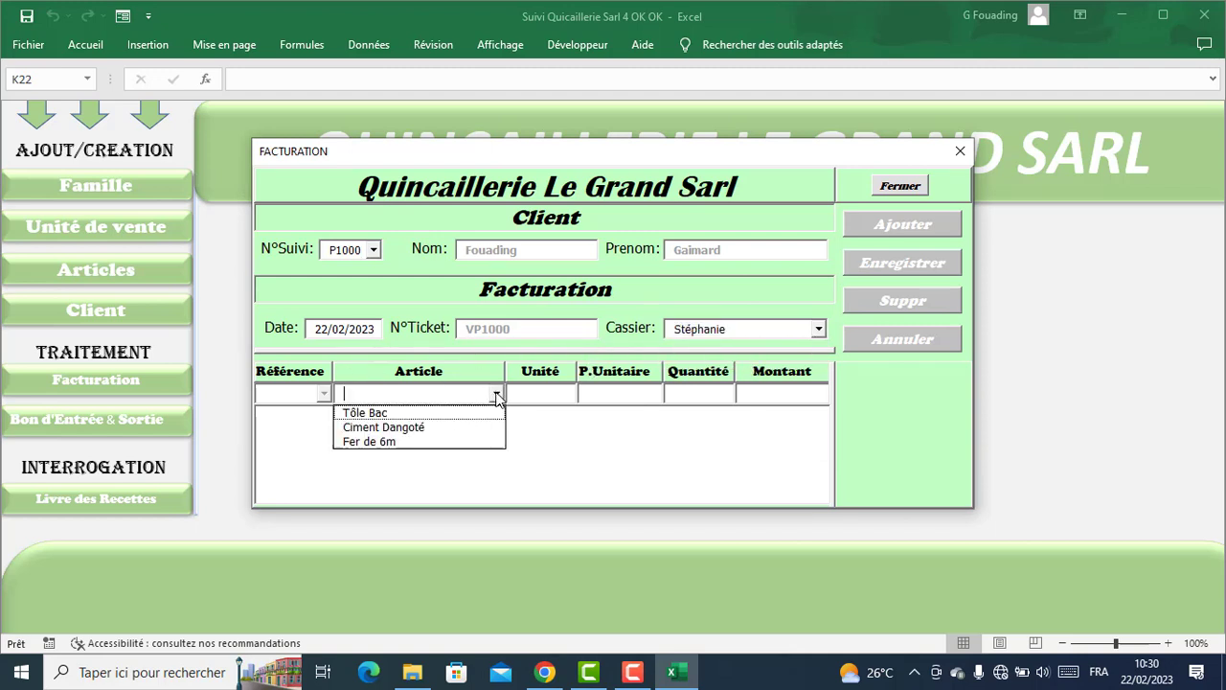
click(449, 414)
click(679, 400)
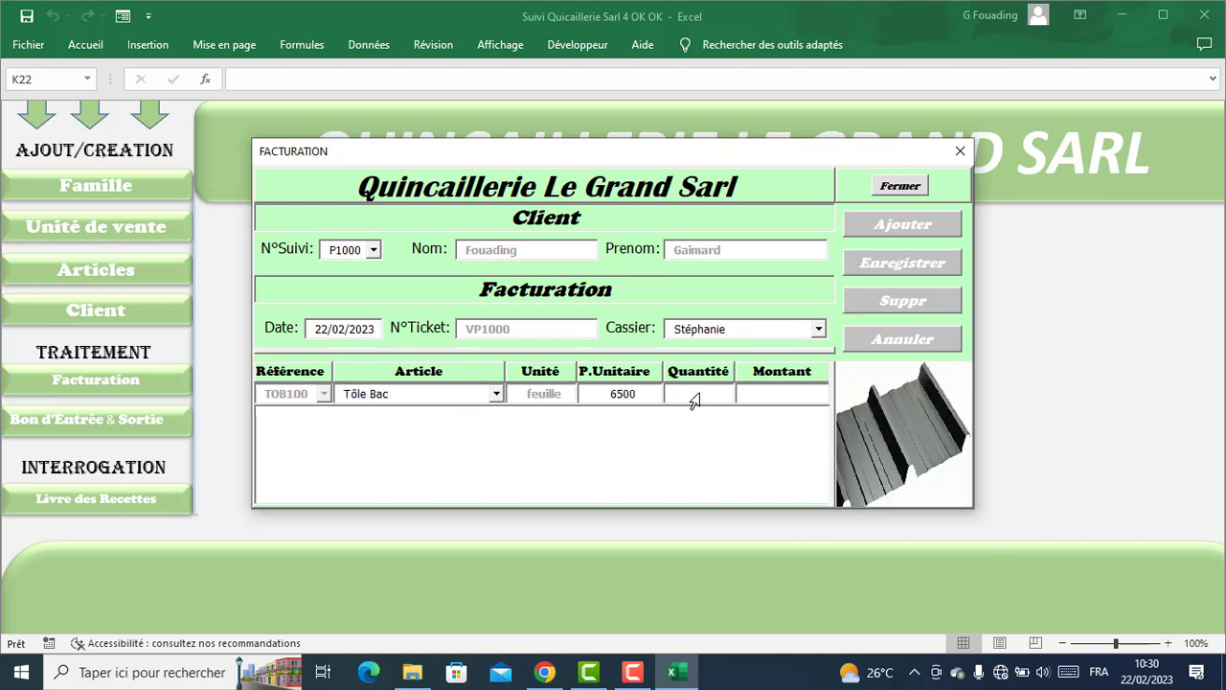
text(60)
click(939, 226)
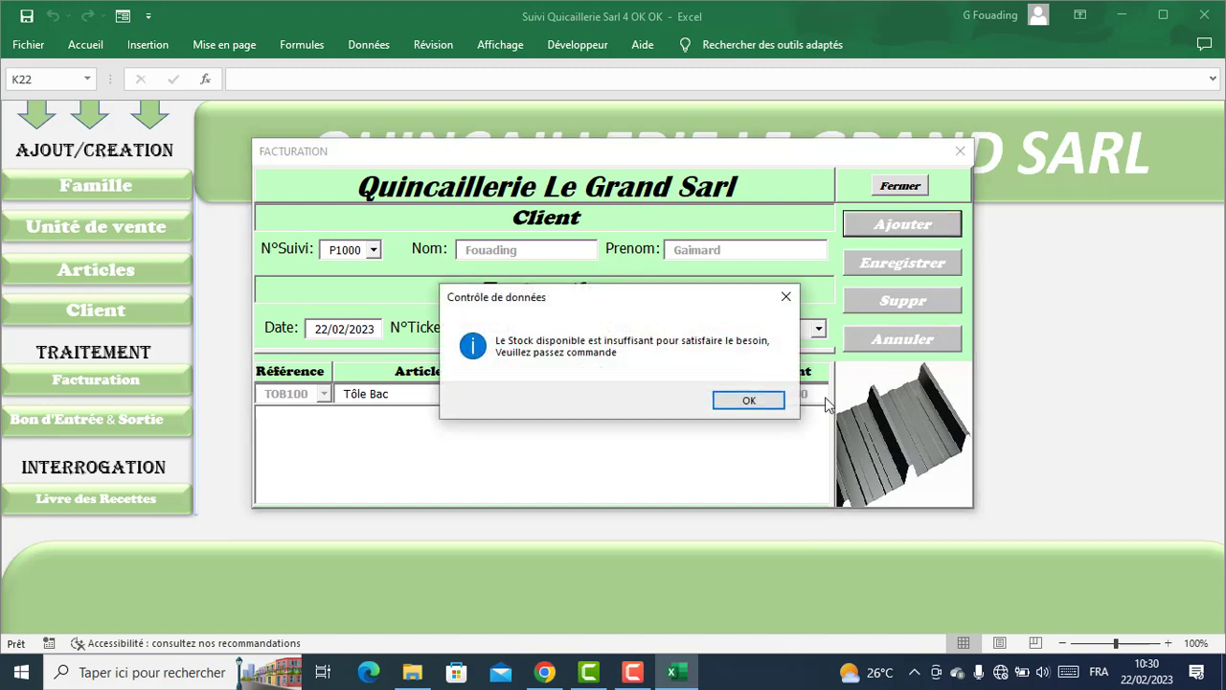
click(750, 401)
Set the Tôle Bac quantity to 6 and add the line to the invoice.
double_click(717, 394)
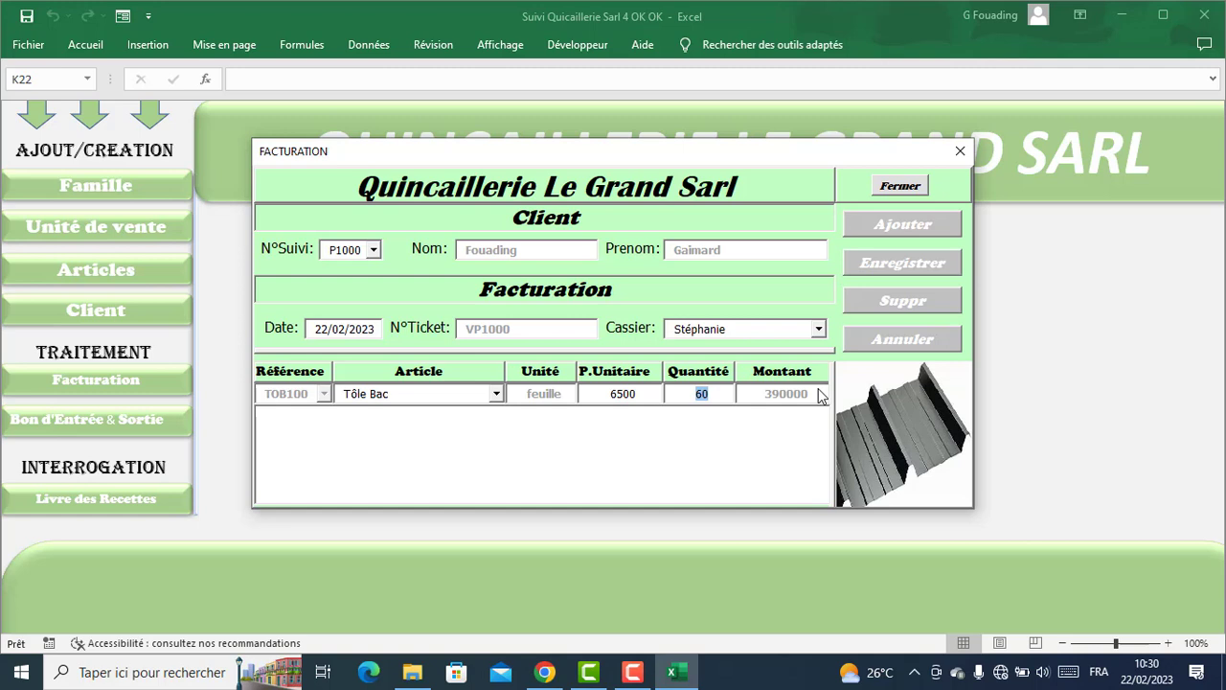
text(6)
click(902, 226)
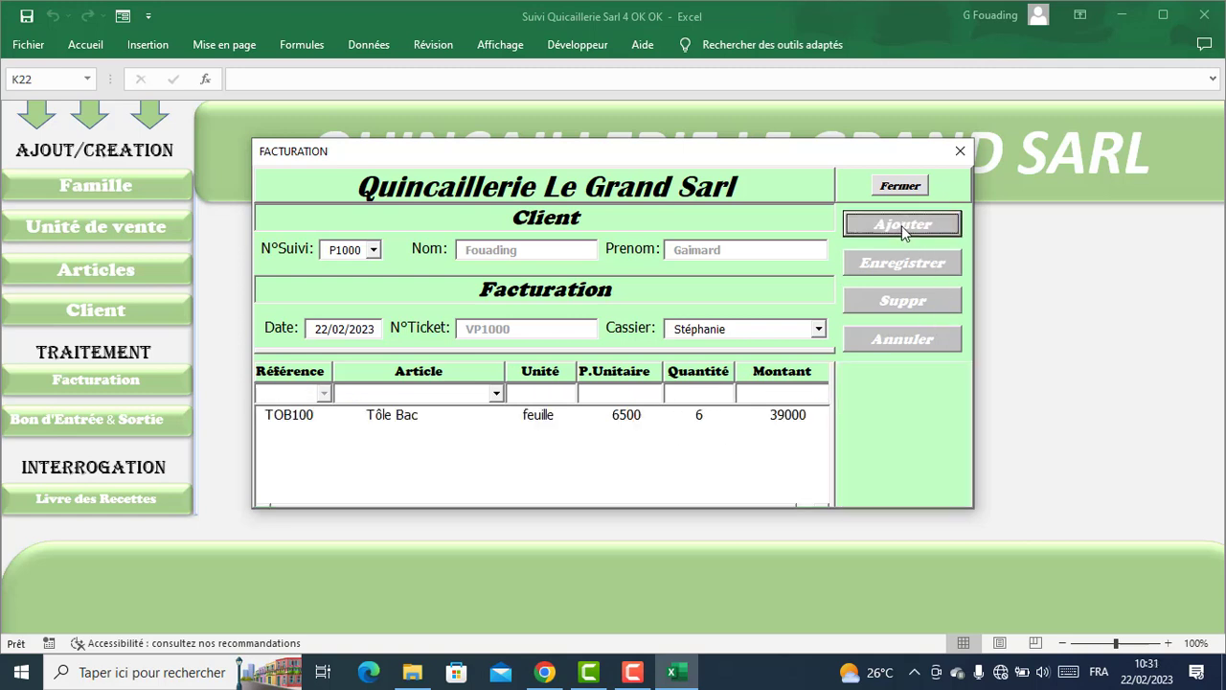
Add Ciment Dangoté with a quantity of 4 to the invoice.
click(496, 393)
click(427, 433)
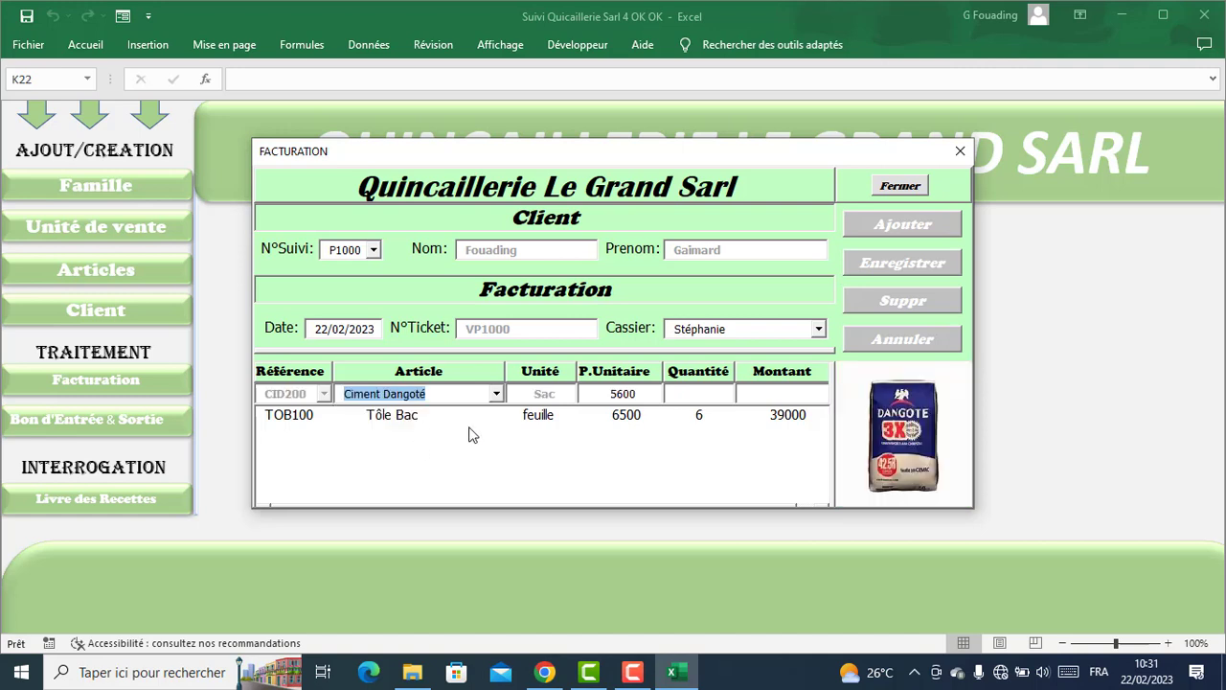
click(675, 396)
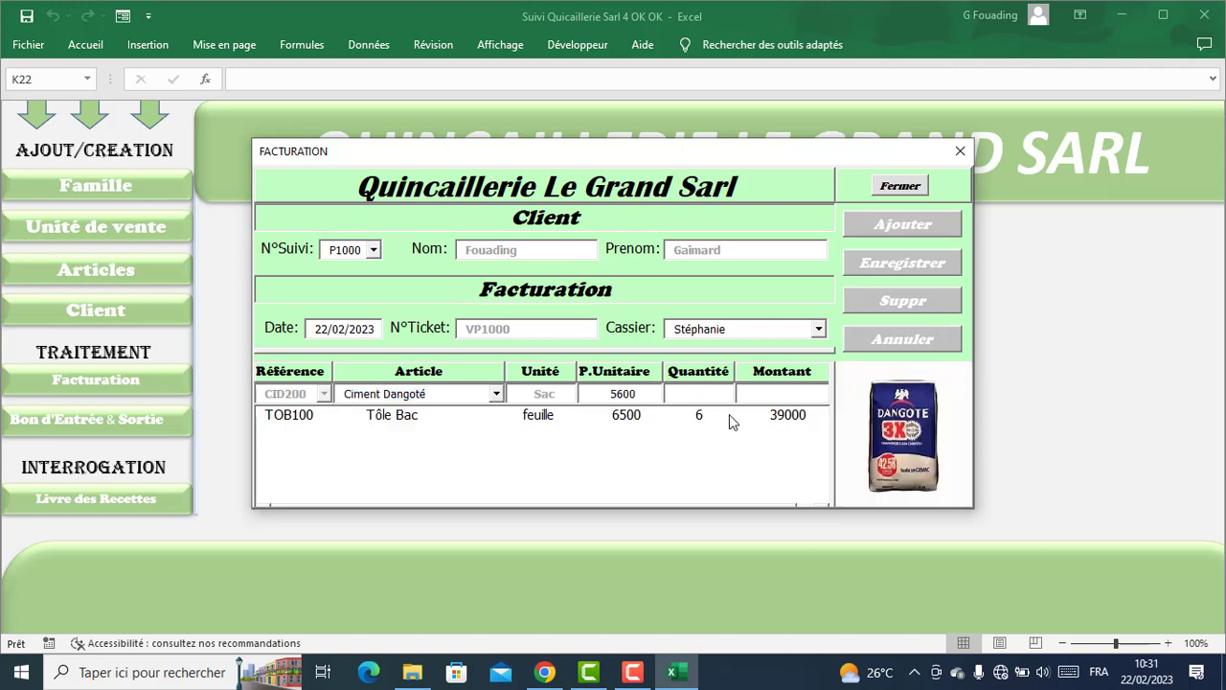
text(4)
click(893, 228)
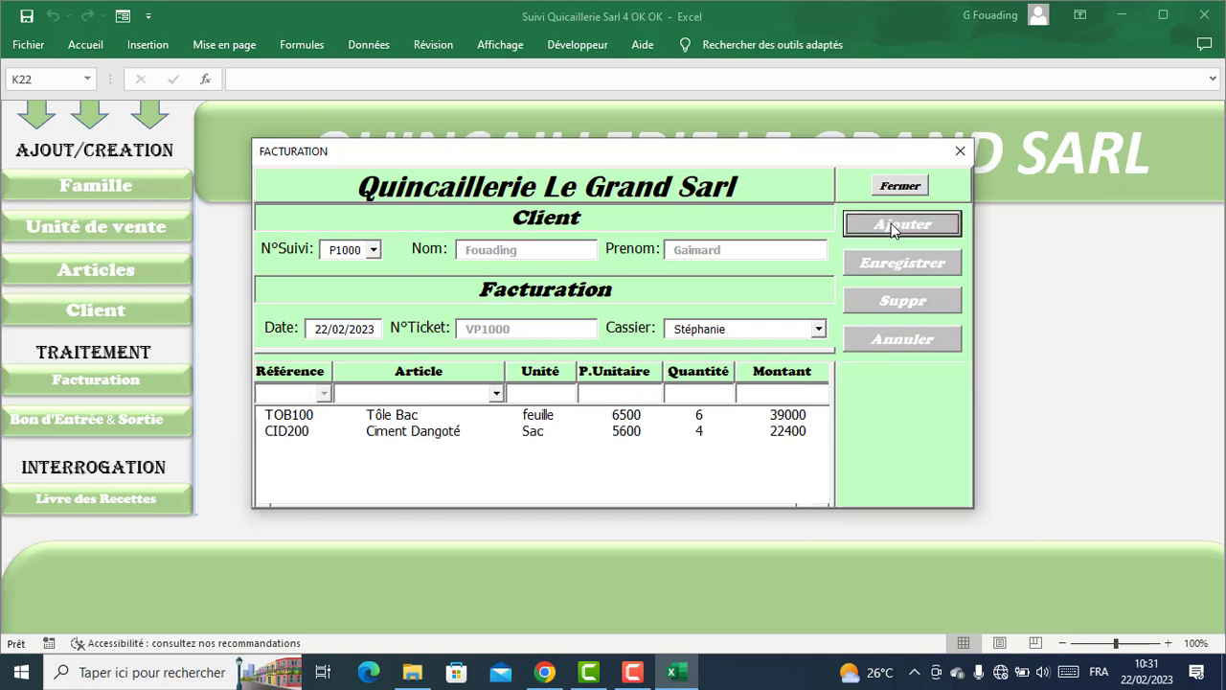
Add Fer de 6m with a quantity of 2 to the invoice.
click(496, 394)
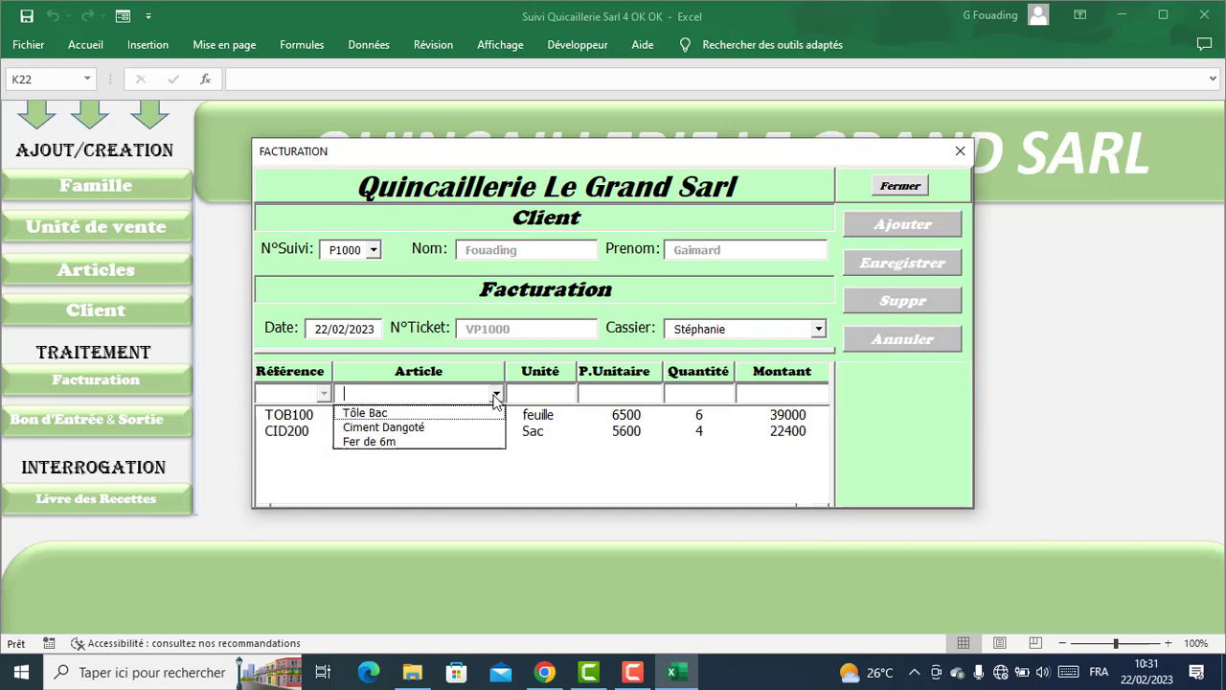
click(451, 443)
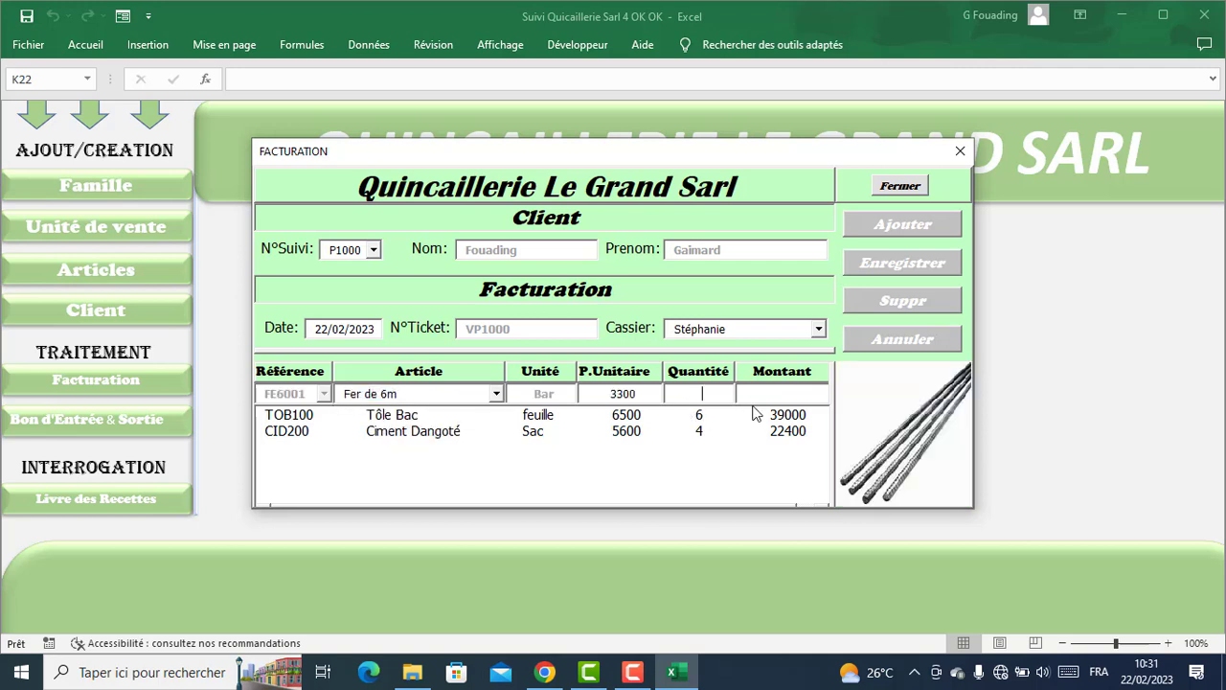
text(2)
click(896, 228)
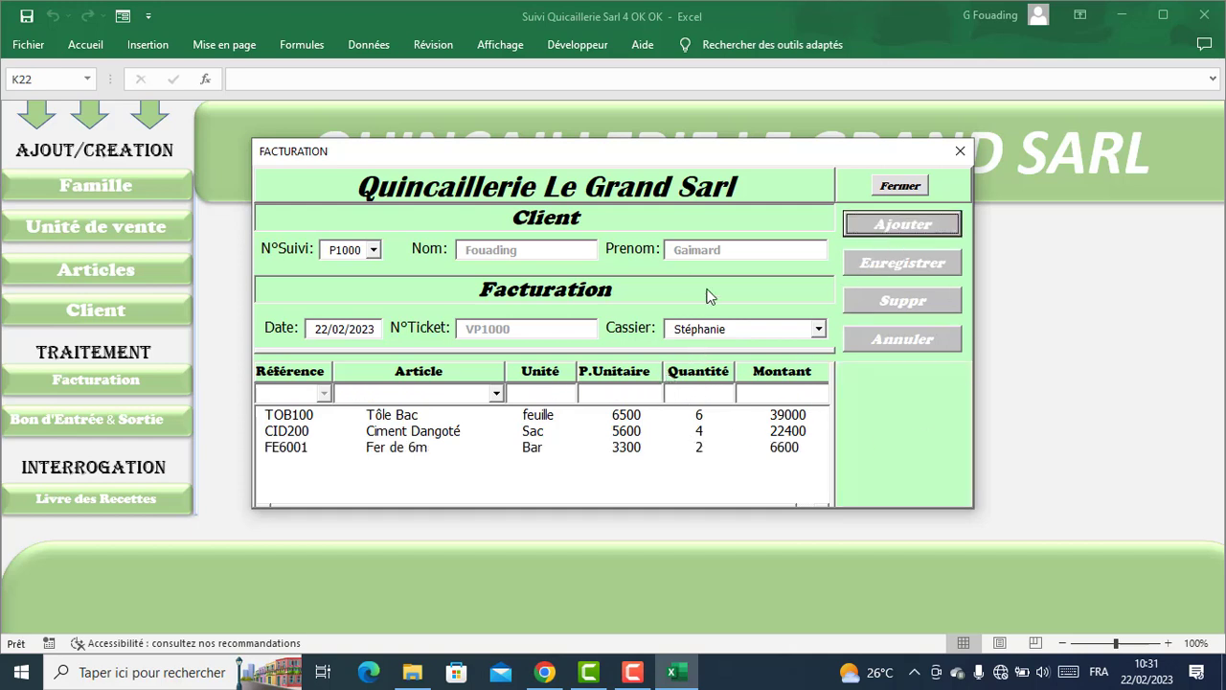
Save the invoice, and close its print preview and the invoicing form.
click(883, 266)
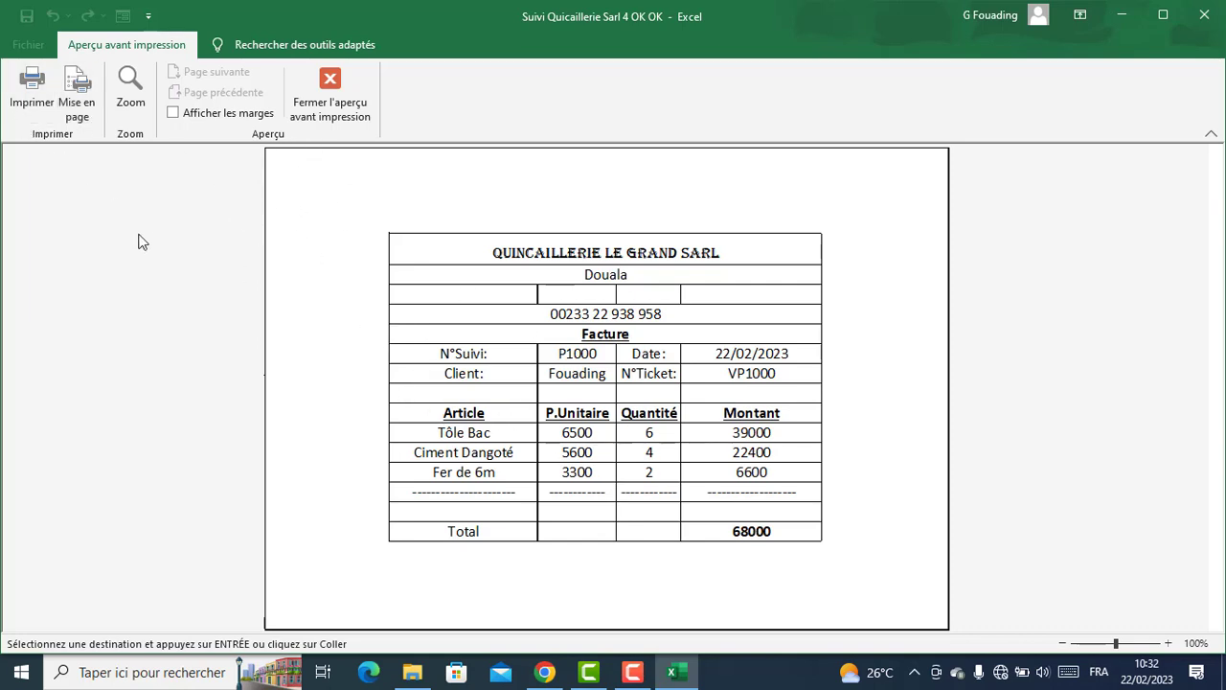
click(36, 106)
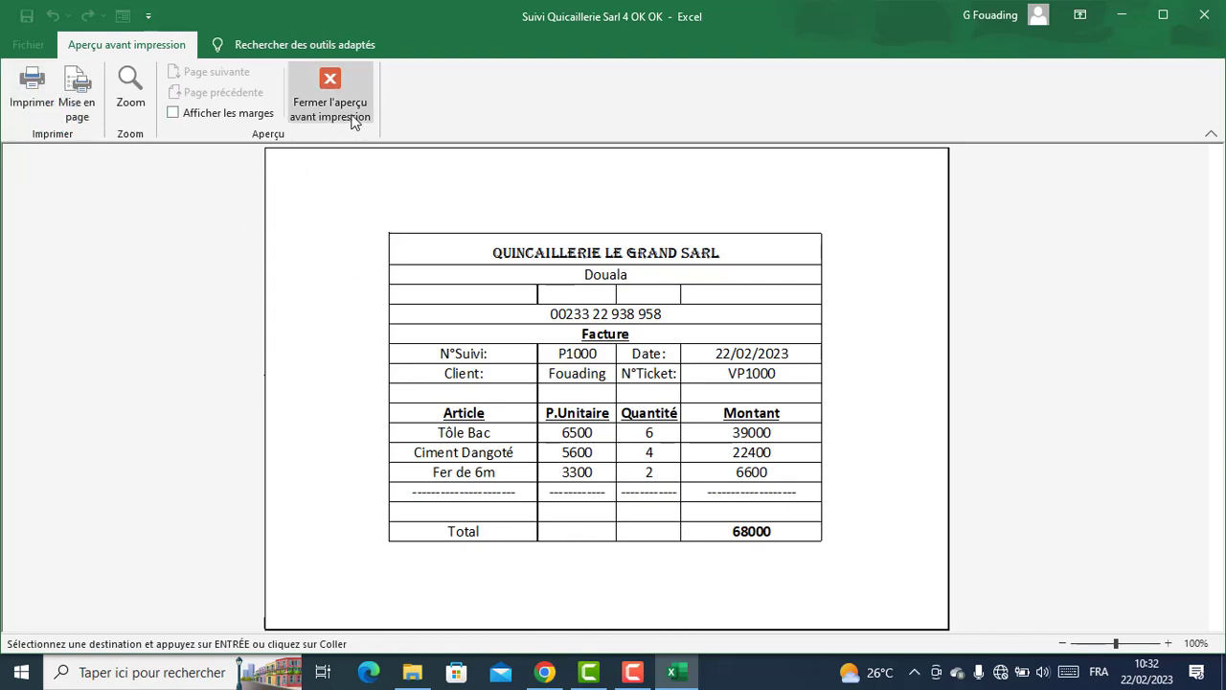
click(331, 85)
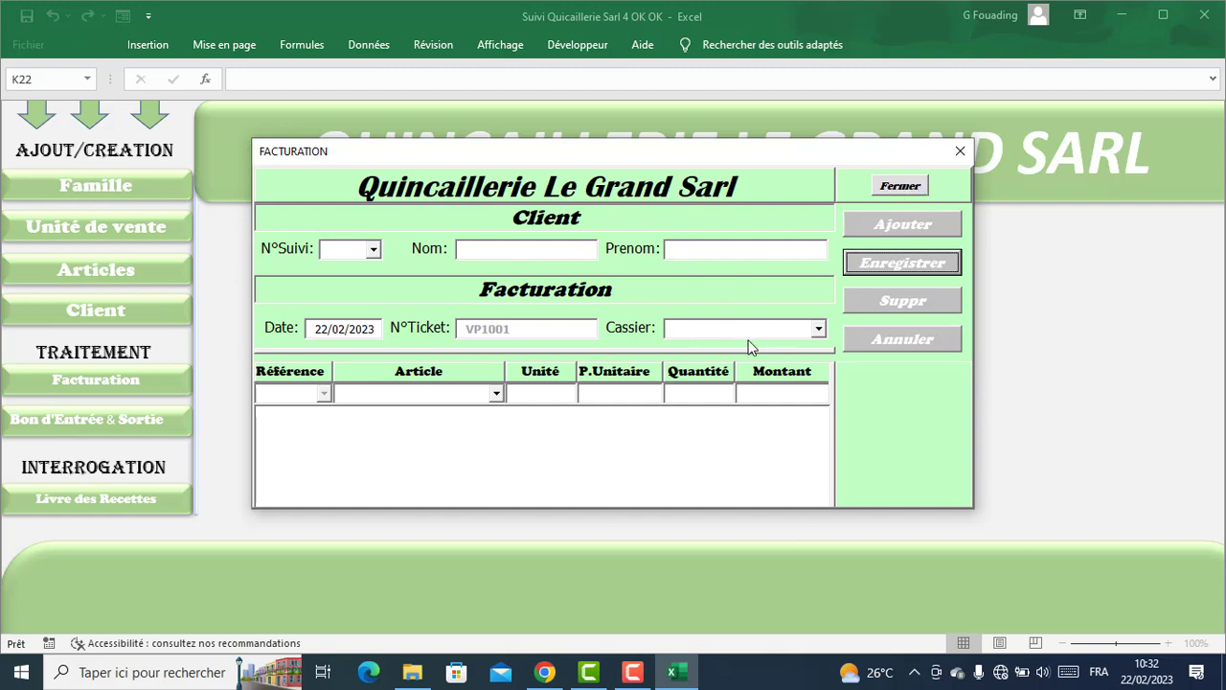
click(901, 186)
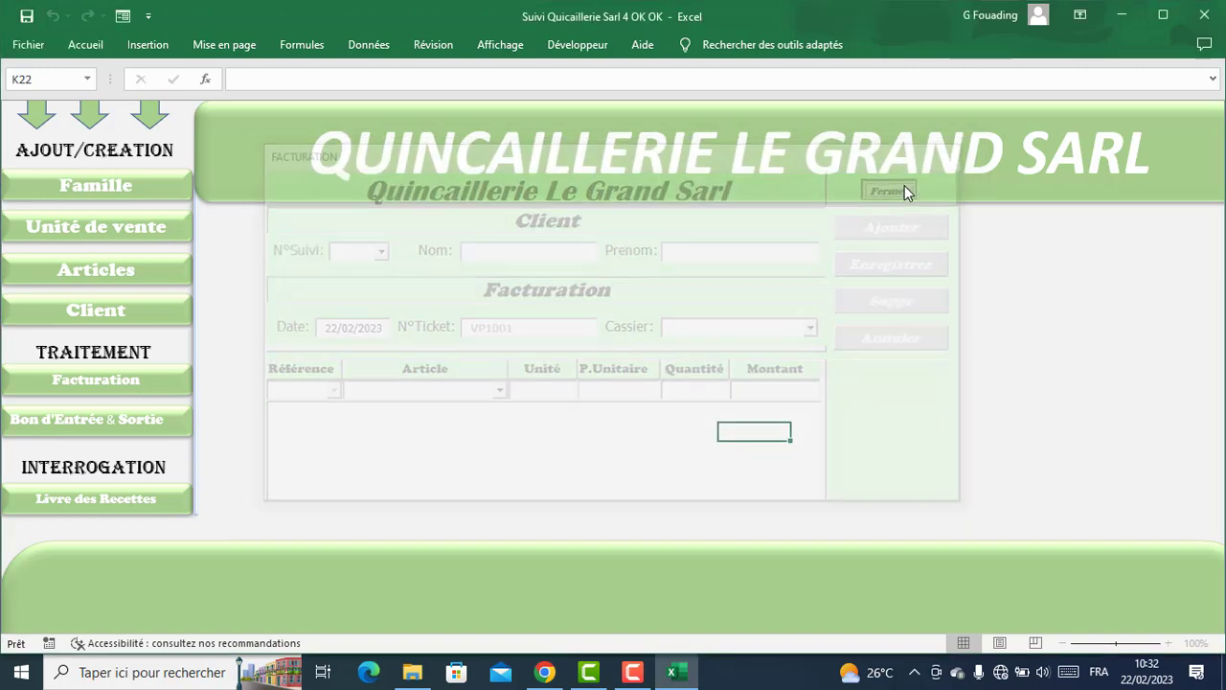
Preview the stock report again, enlarge it to check the article quantities after the sale, and close it.
click(118, 277)
click(612, 391)
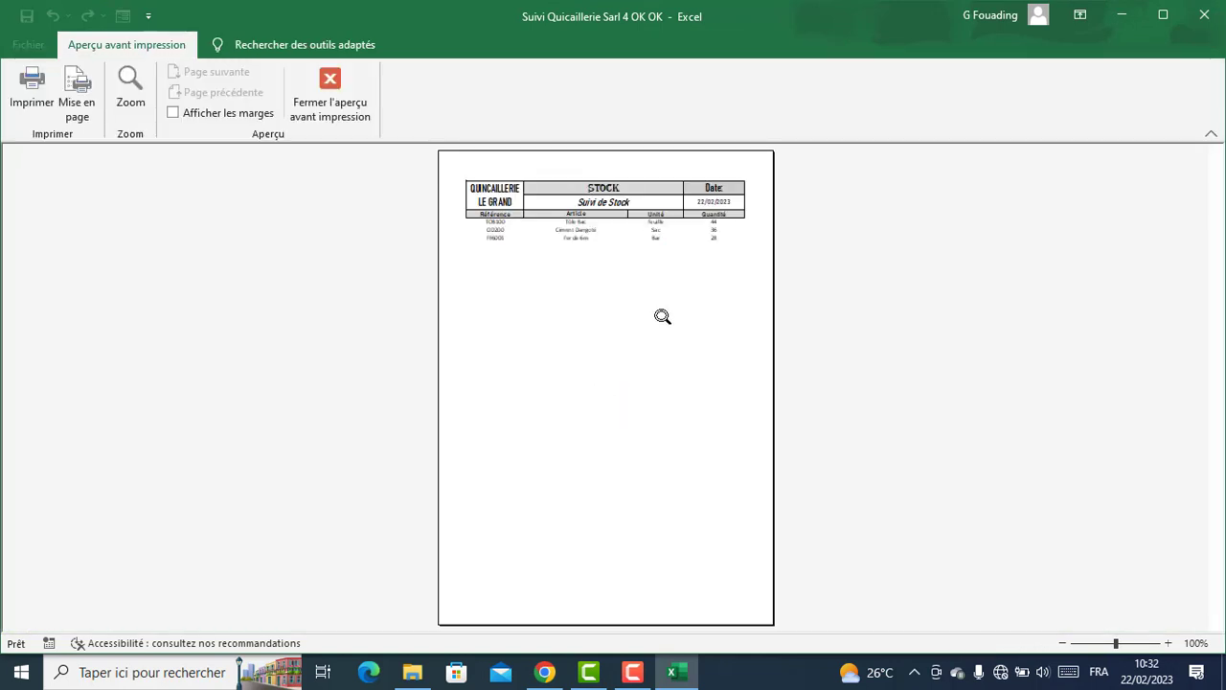
click(652, 260)
scroll(702, 497, up, 3)
scroll(702, 497, up, 1)
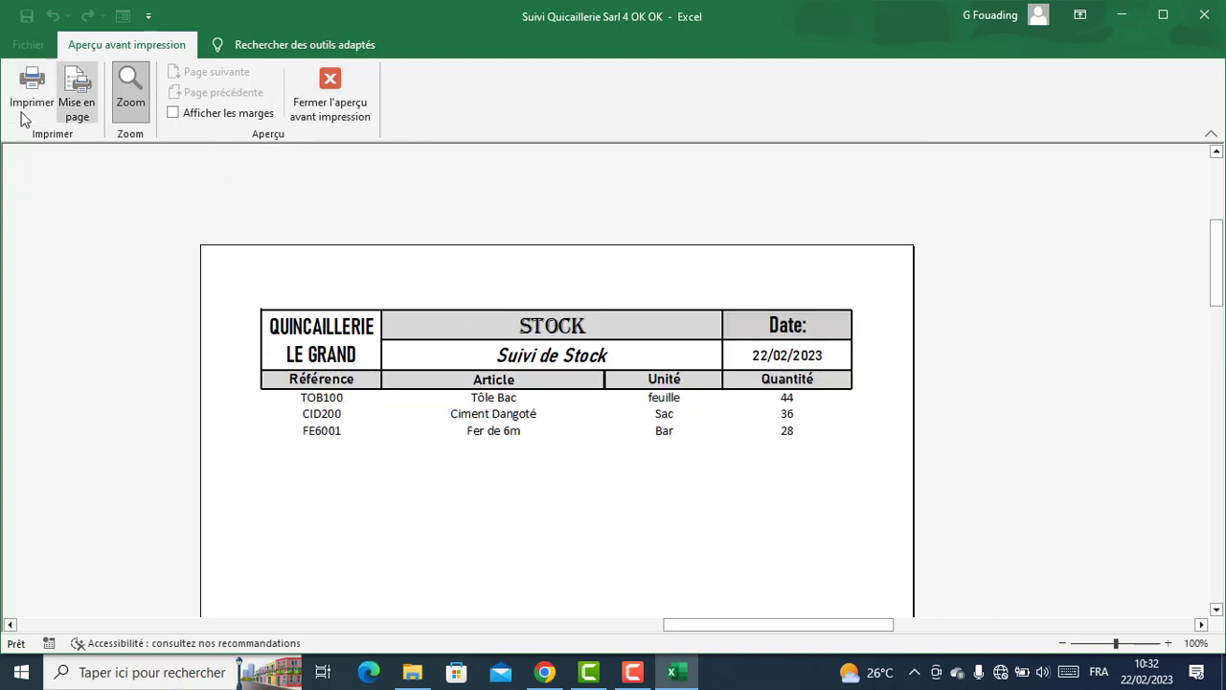
click(330, 96)
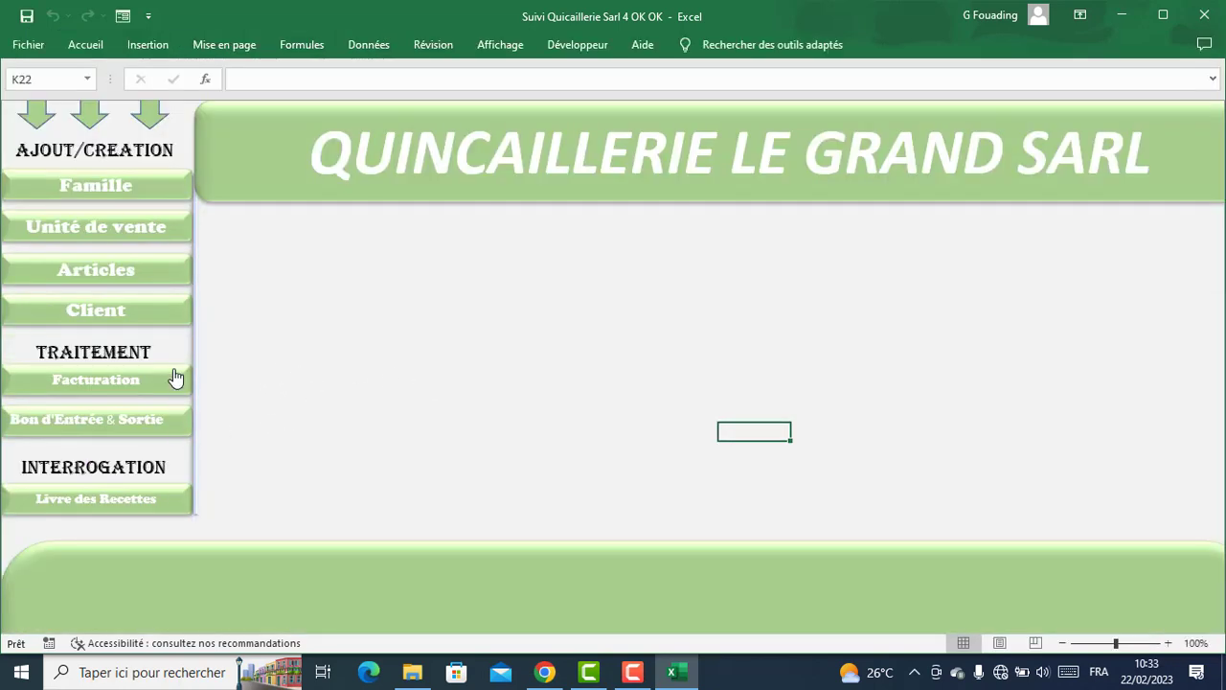
Start a new invoice for the third client in the client list, with the first listed cashier.
click(128, 391)
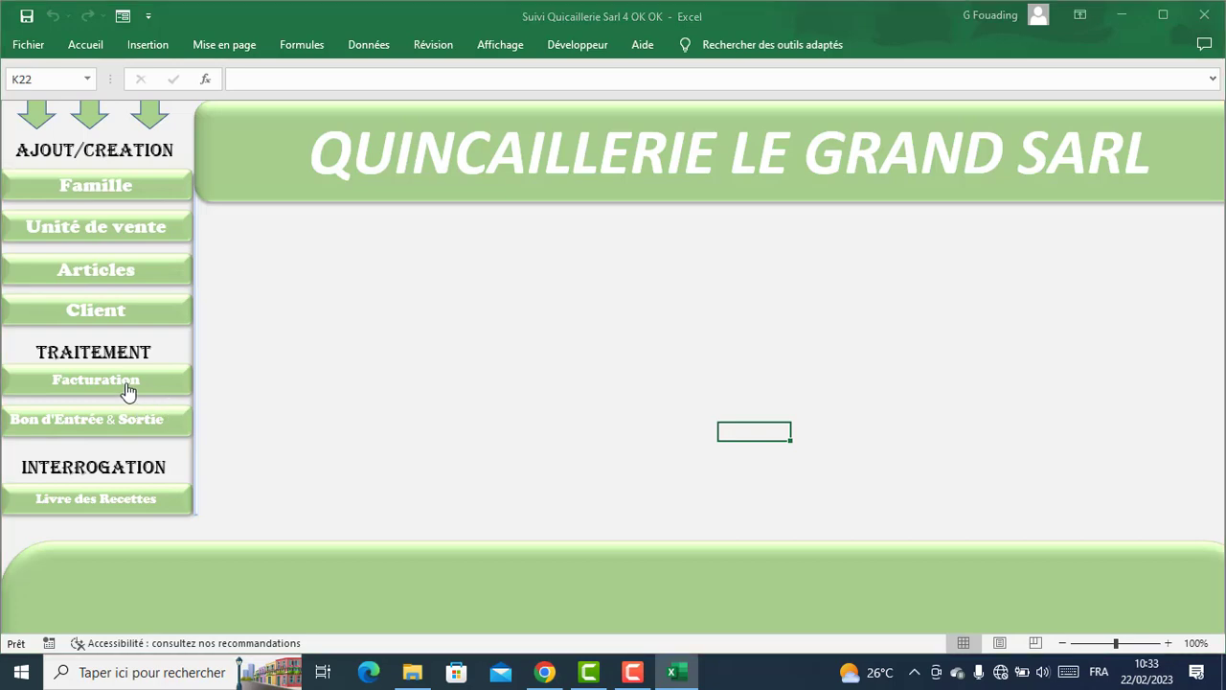
click(350, 249)
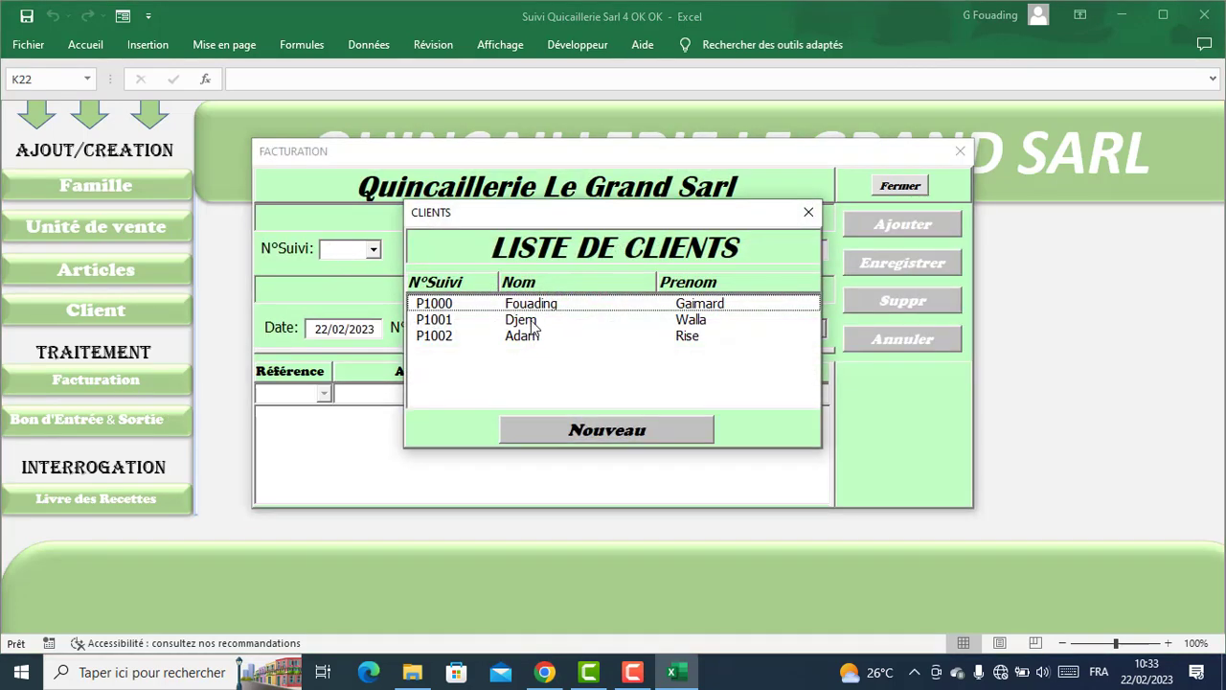
double_click(532, 336)
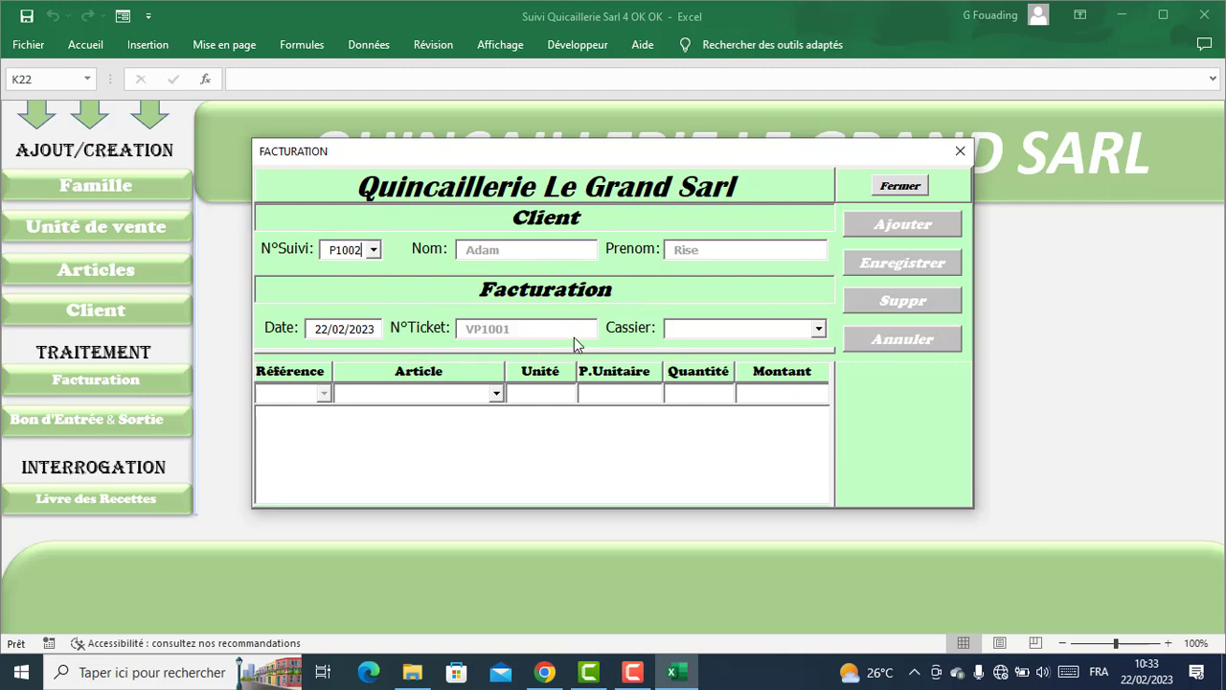
click(820, 331)
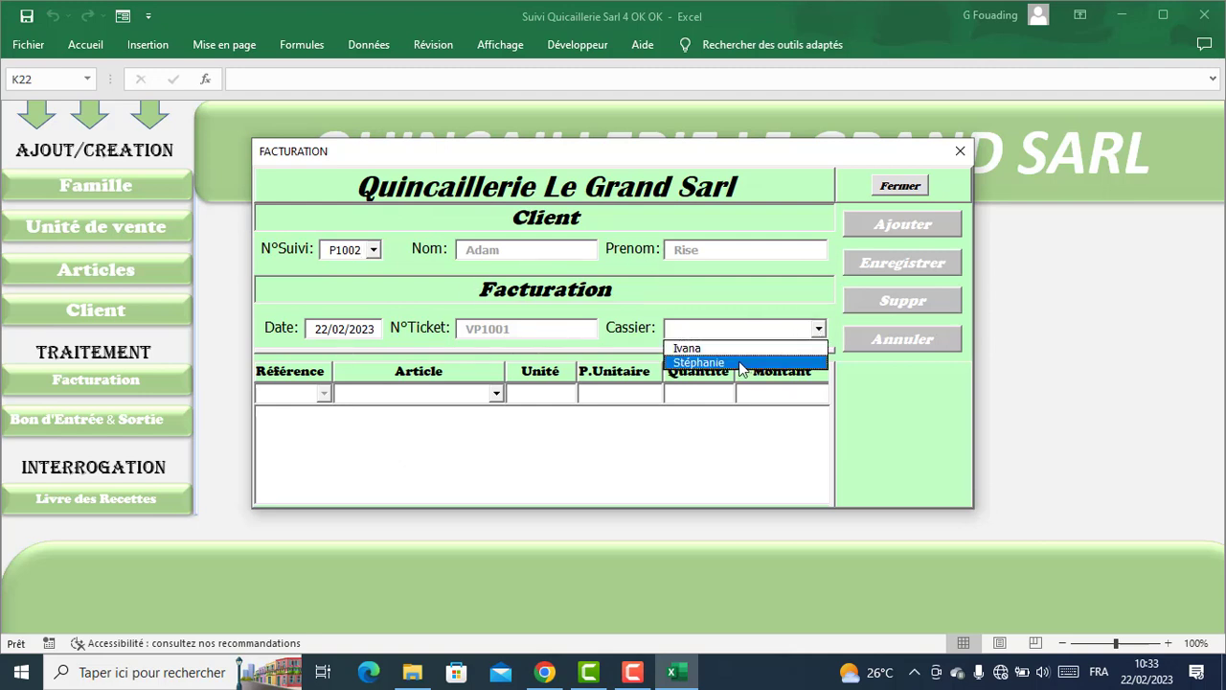
click(709, 347)
Add Ciment Dangoté with a quantity of 10 to the invoice.
click(495, 393)
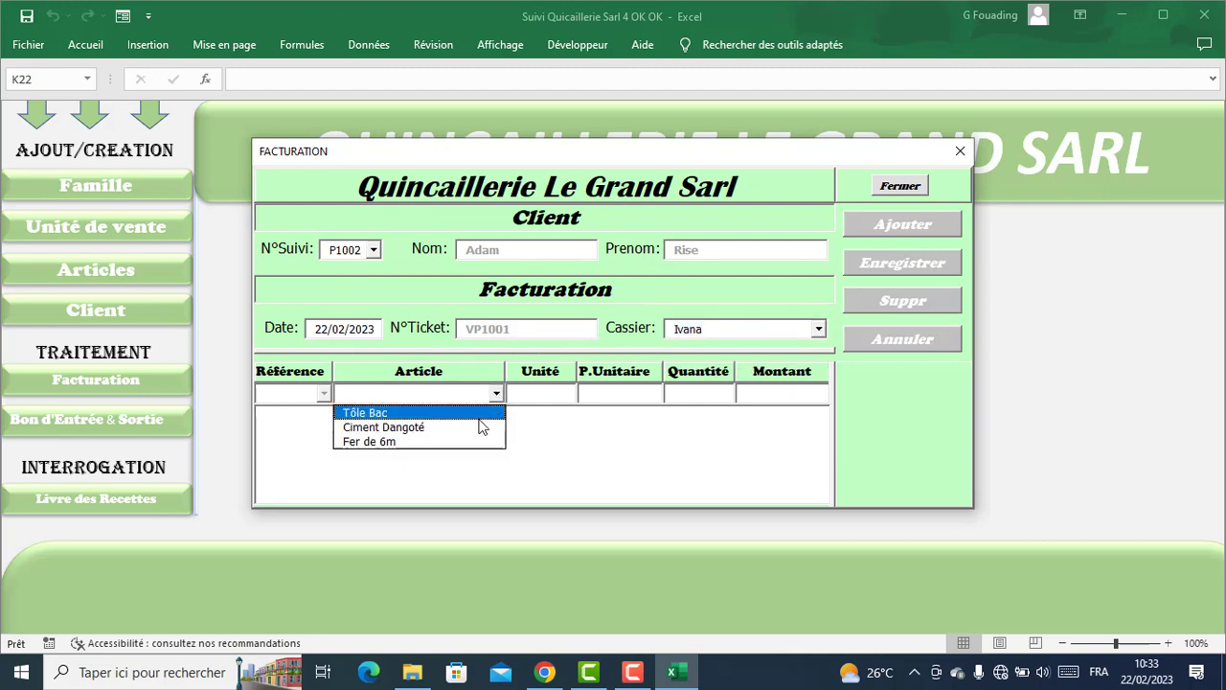
click(484, 428)
click(681, 394)
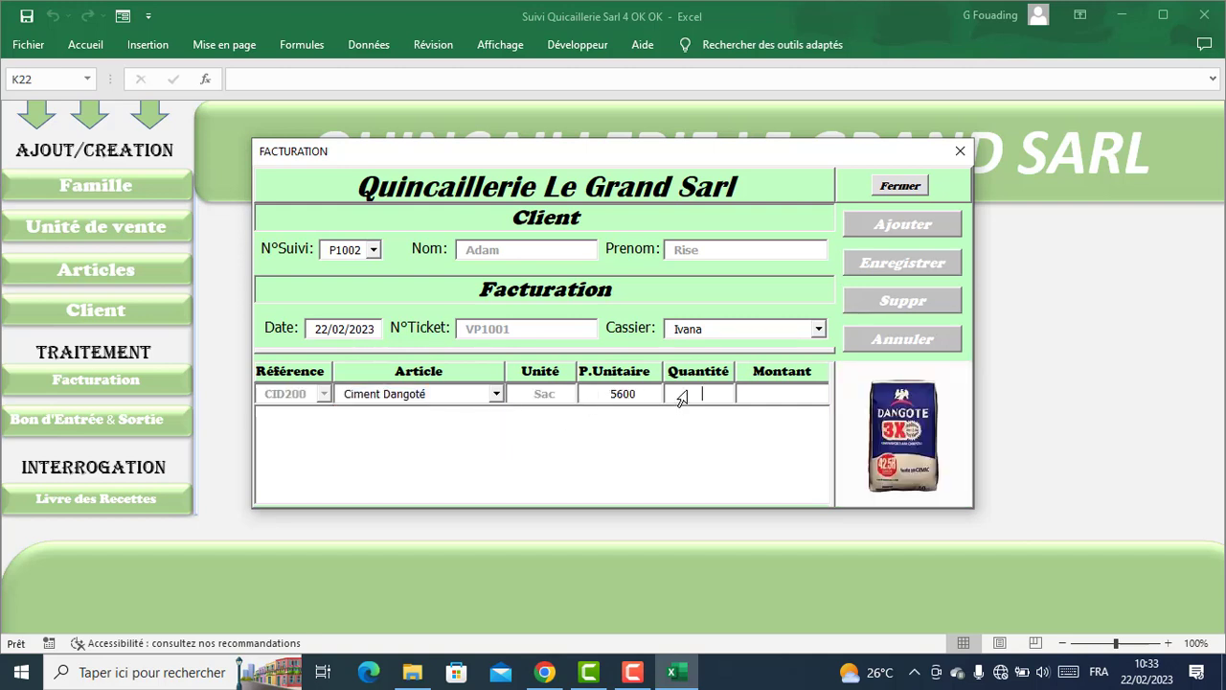
text(10)
click(864, 230)
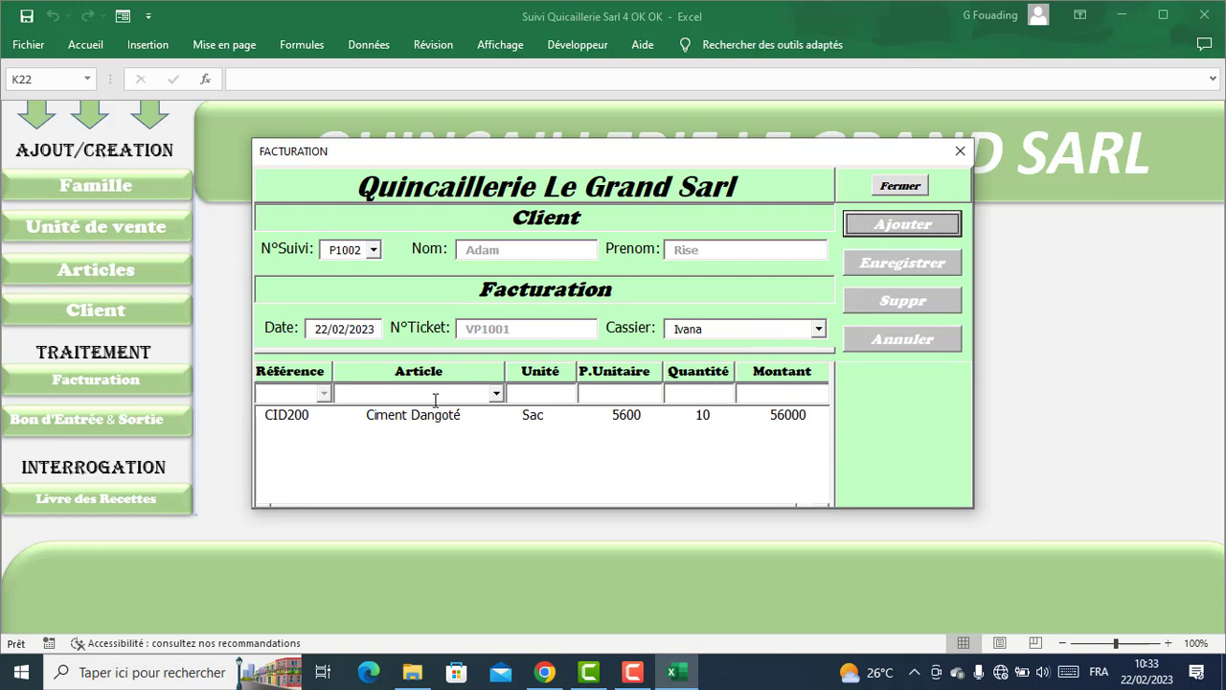
Add Fer de 6m with a quantity of 5 to the invoice.
click(496, 393)
click(413, 438)
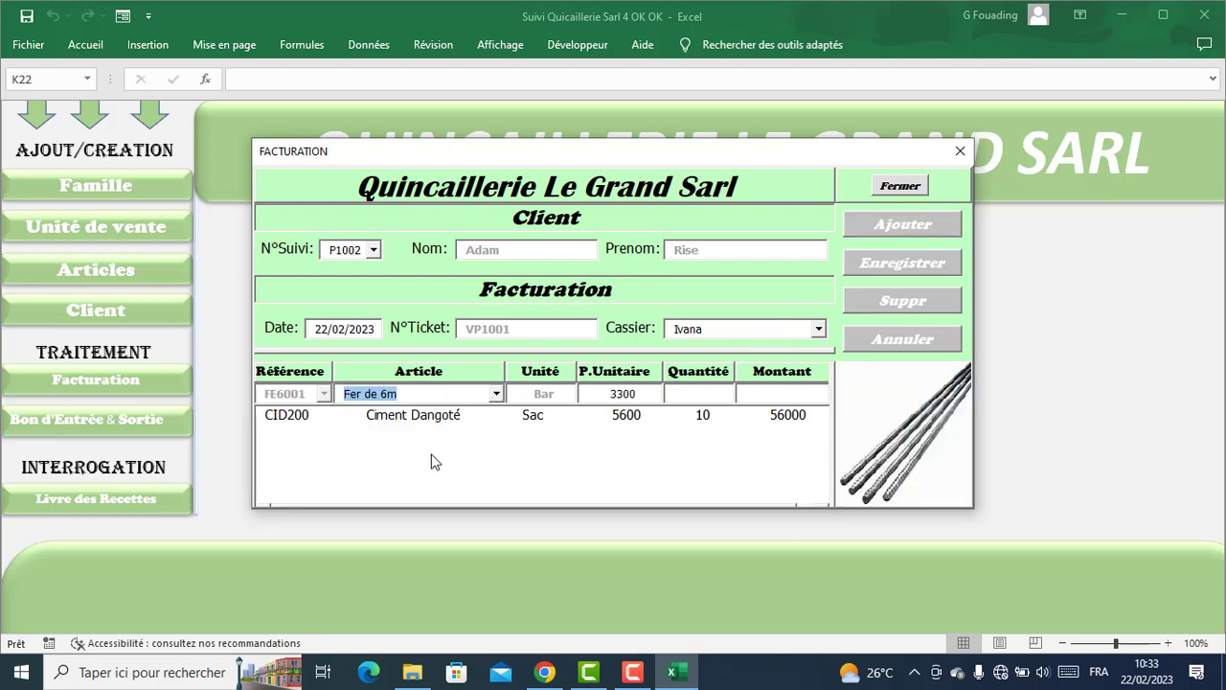
click(696, 396)
text(5)
click(894, 222)
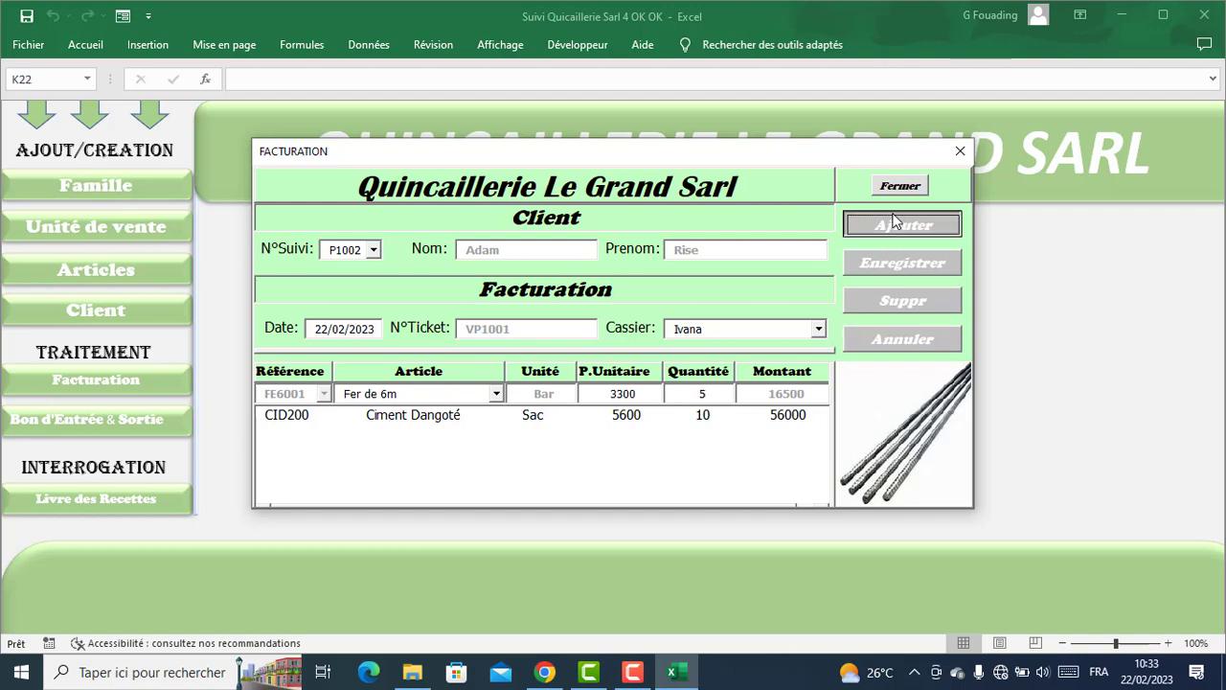
Save the second invoice, review its print preview, and close the preview and the invoicing form.
click(890, 273)
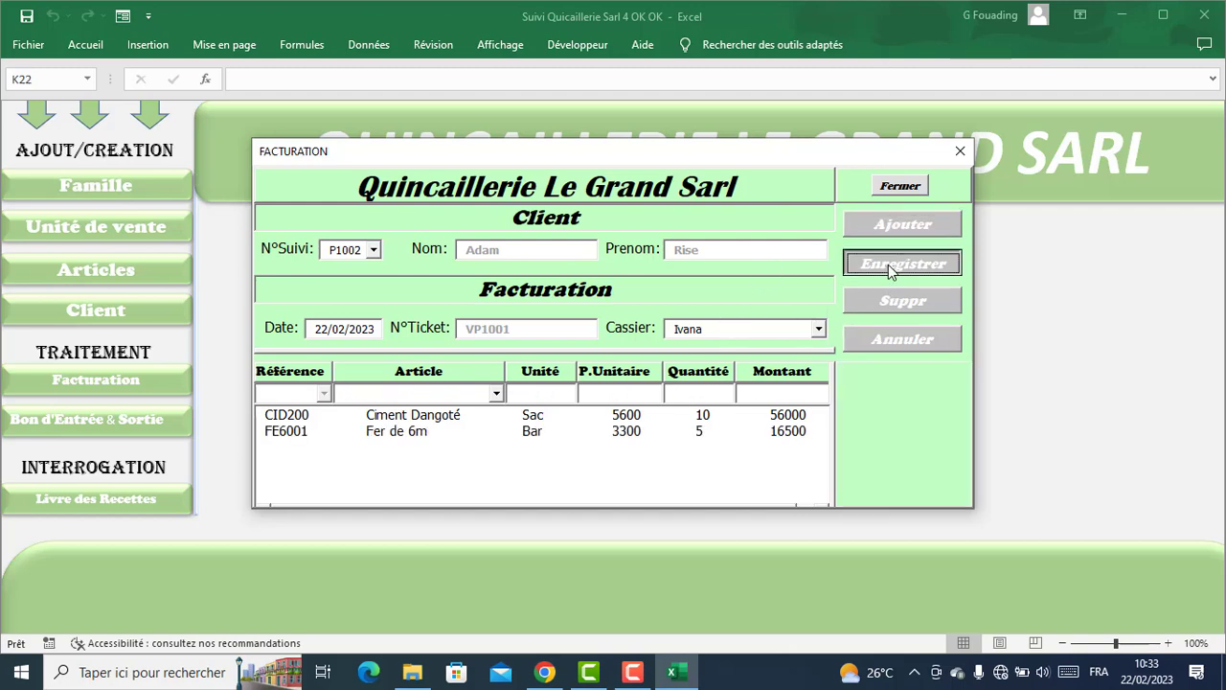
scroll(582, 463, down, 3)
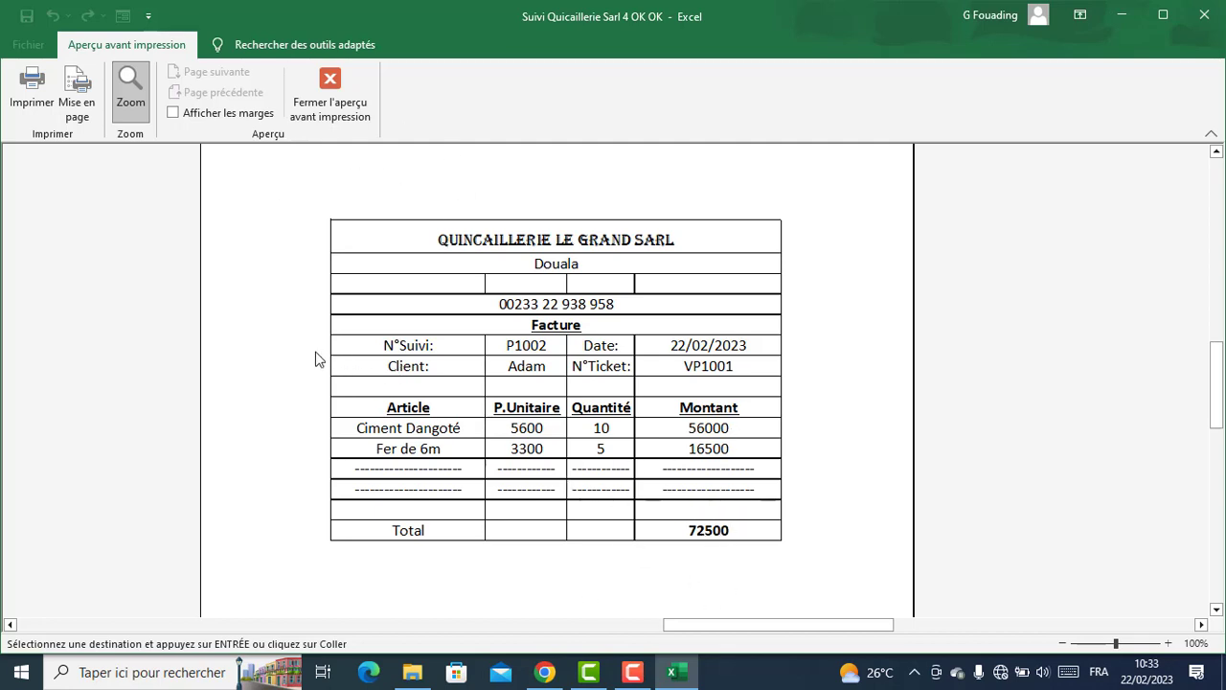
scroll(316, 355, up, 1)
click(331, 91)
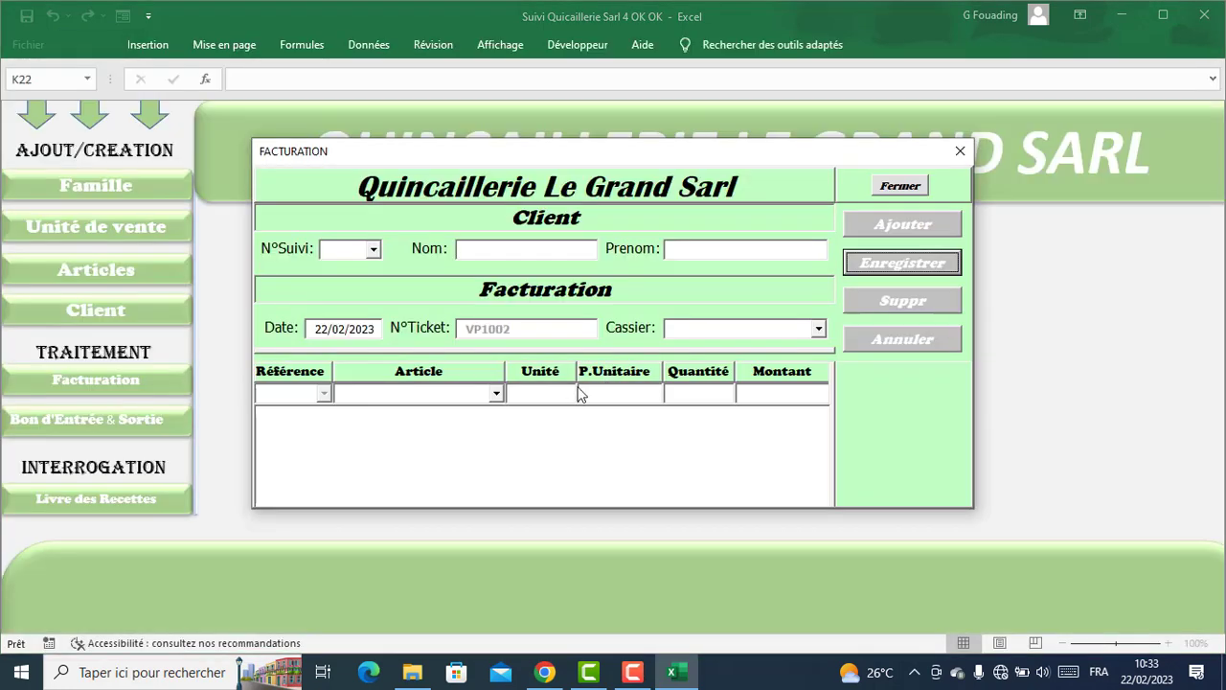
click(899, 192)
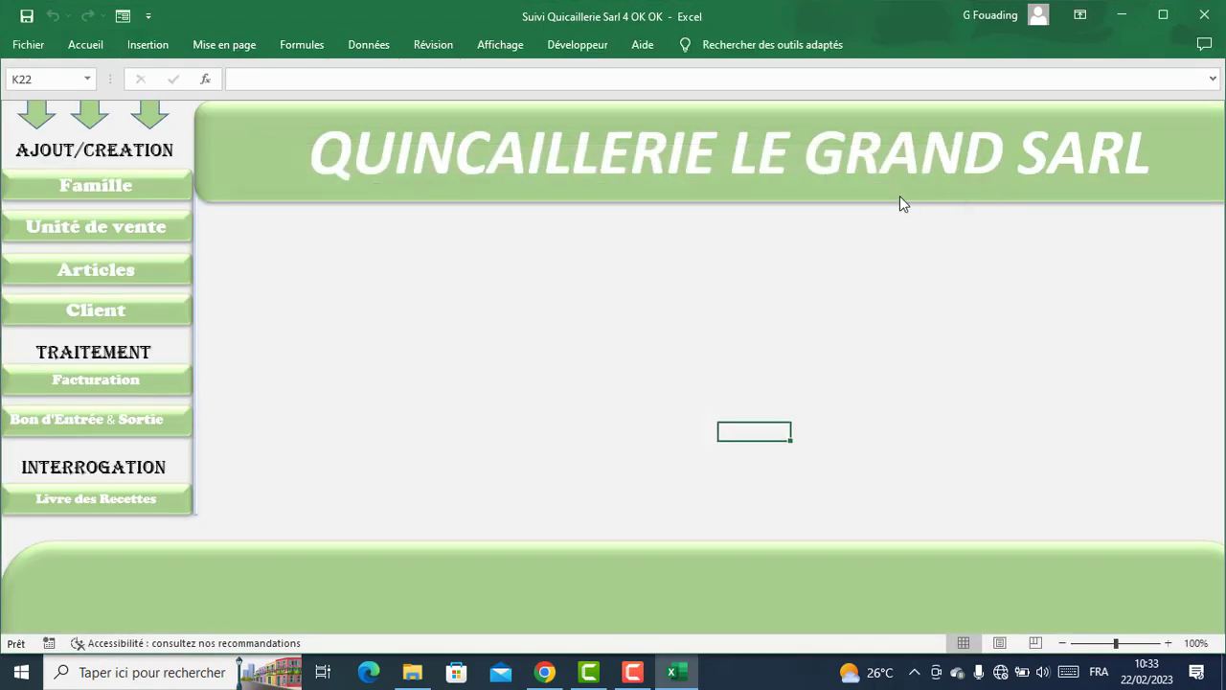
Preview the stock report to check the article quantities after the second sale, and close it.
click(131, 278)
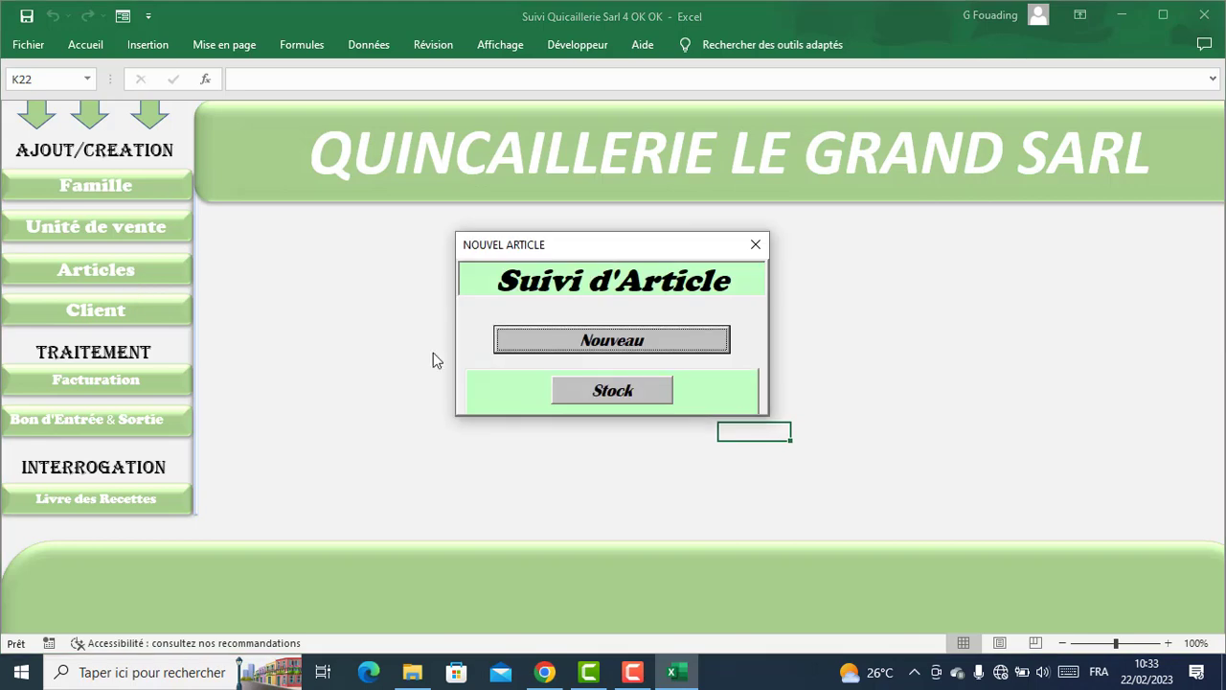
click(597, 396)
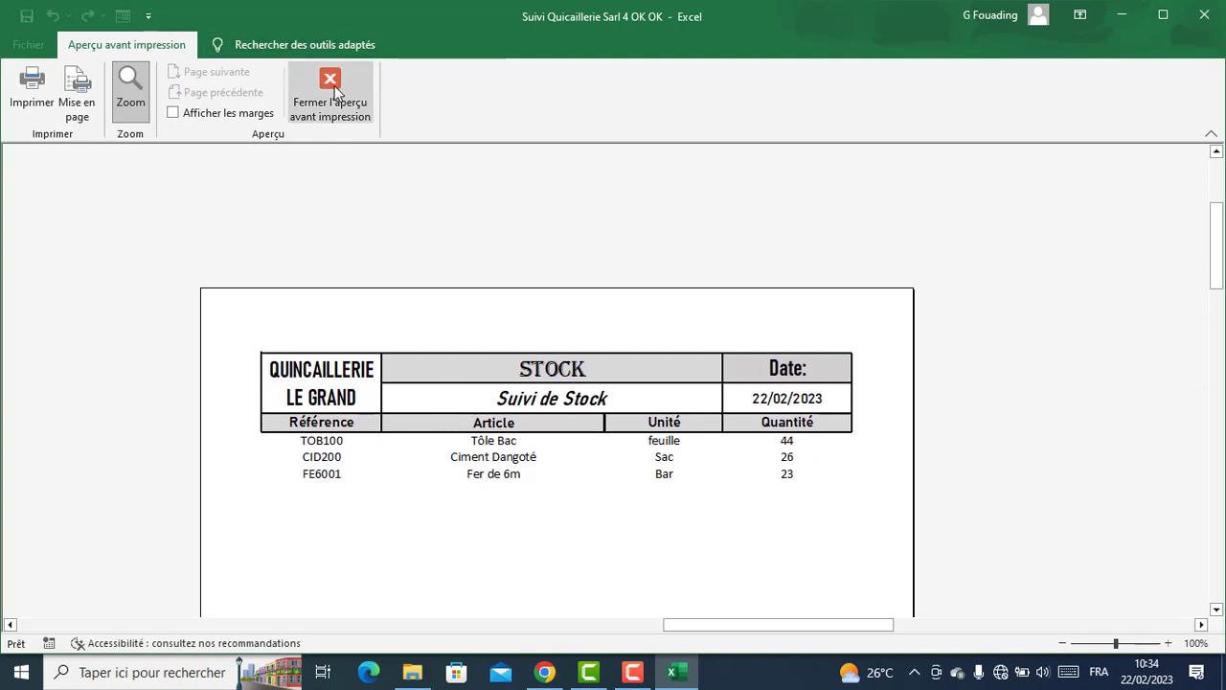
click(334, 85)
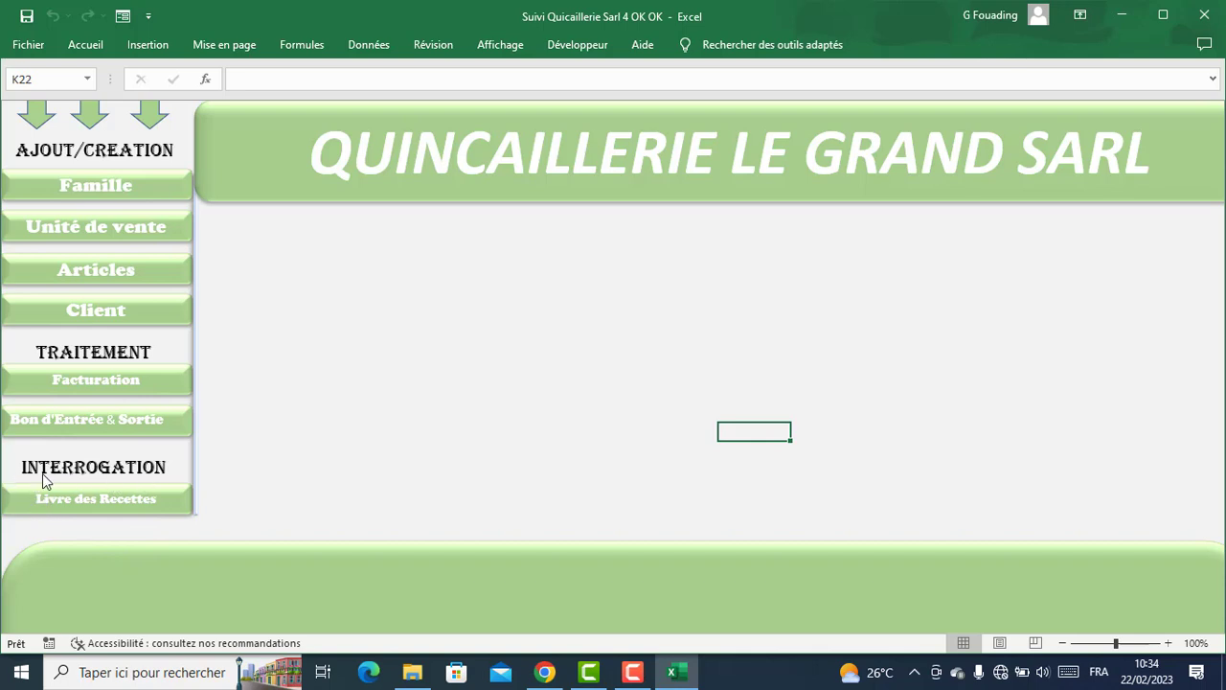
Generate the receipts book report for the period from 22/02/2023 to 22/02/2023.
click(90, 504)
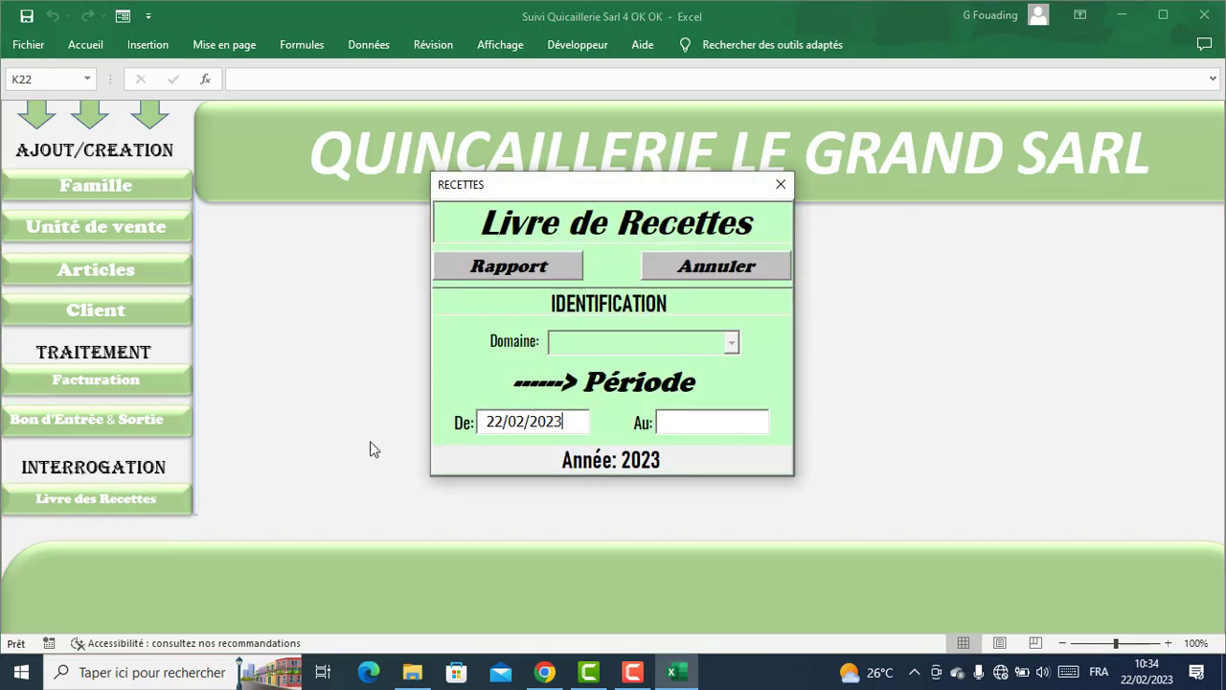
drag(569, 420, 478, 421)
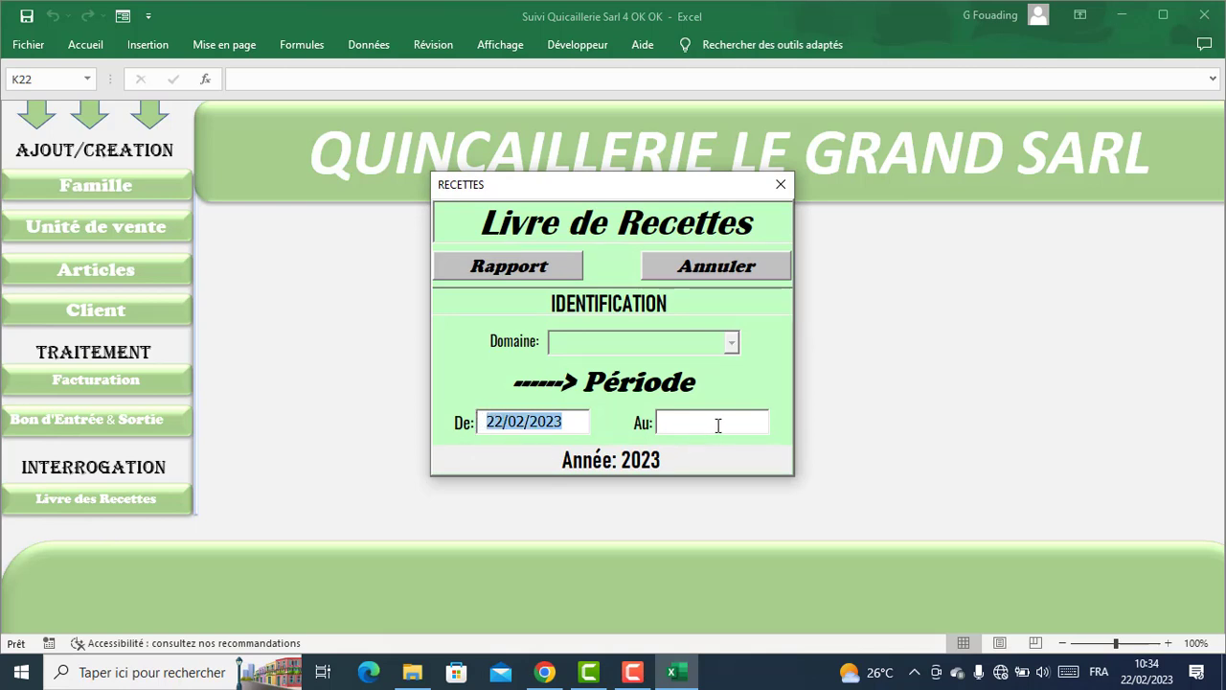
click(677, 423)
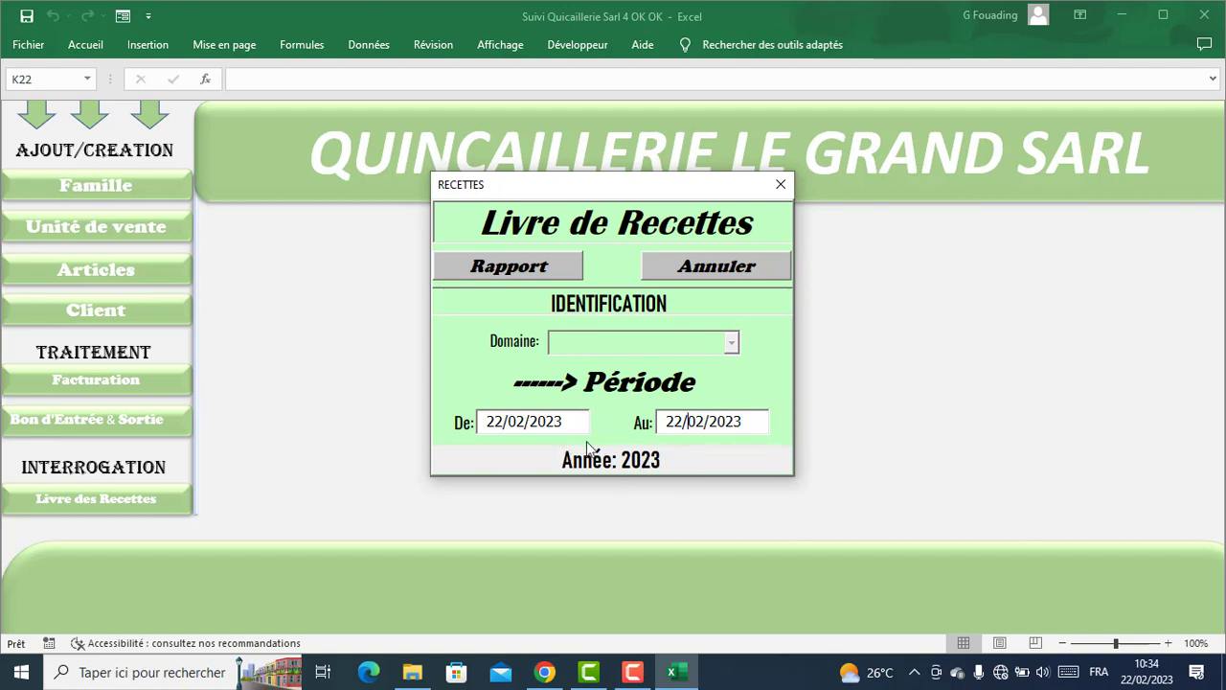
click(497, 273)
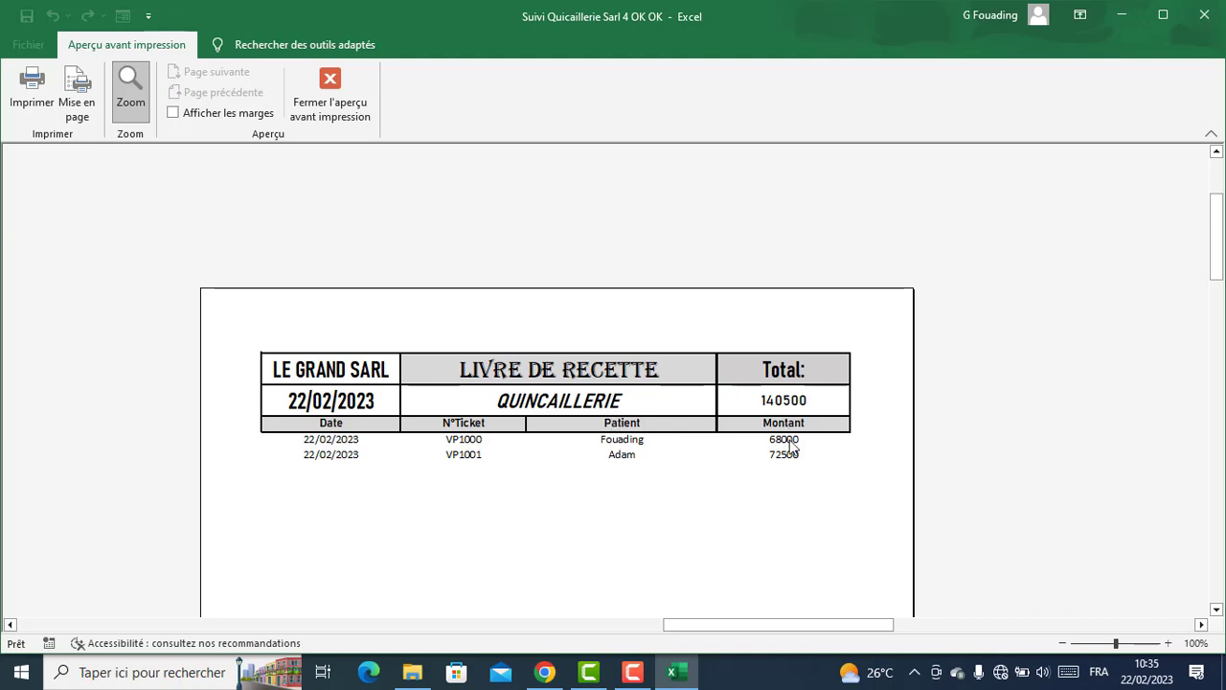
Examine the tickets, amounts and total in the receipts book preview, and close it.
scroll(800, 455, down, 2)
scroll(800, 462, up, 2)
scroll(474, 430, down, 4)
scroll(472, 436, down, 3)
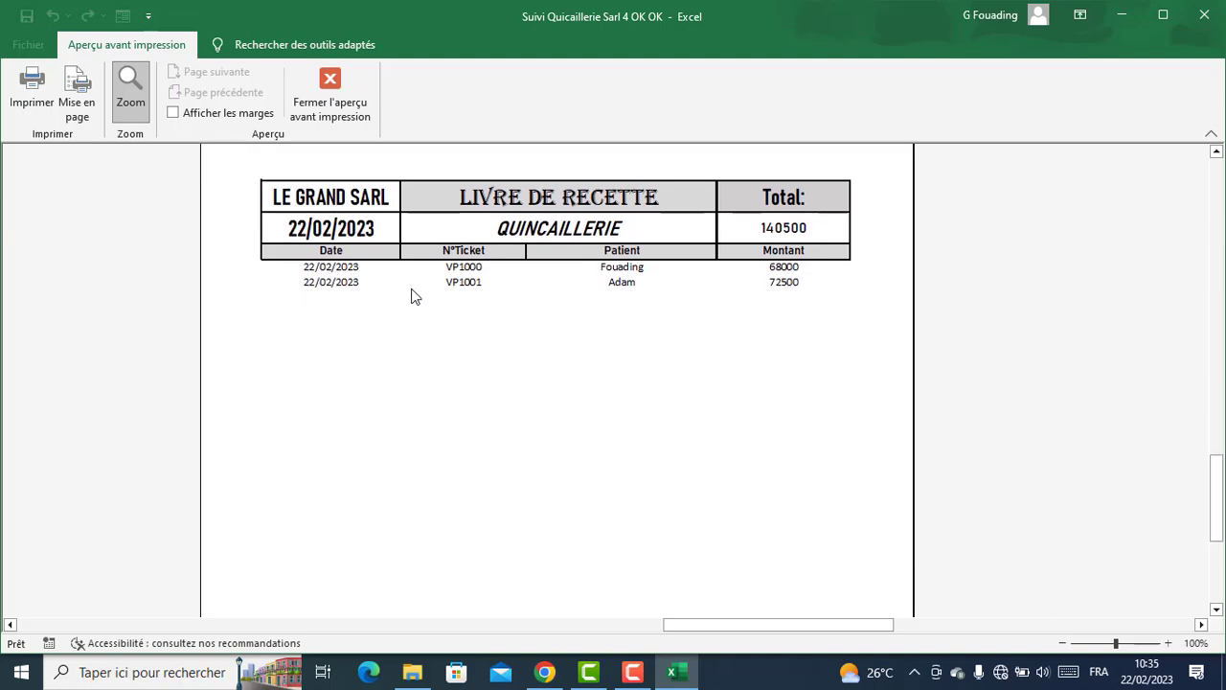
scroll(417, 299, down, 1)
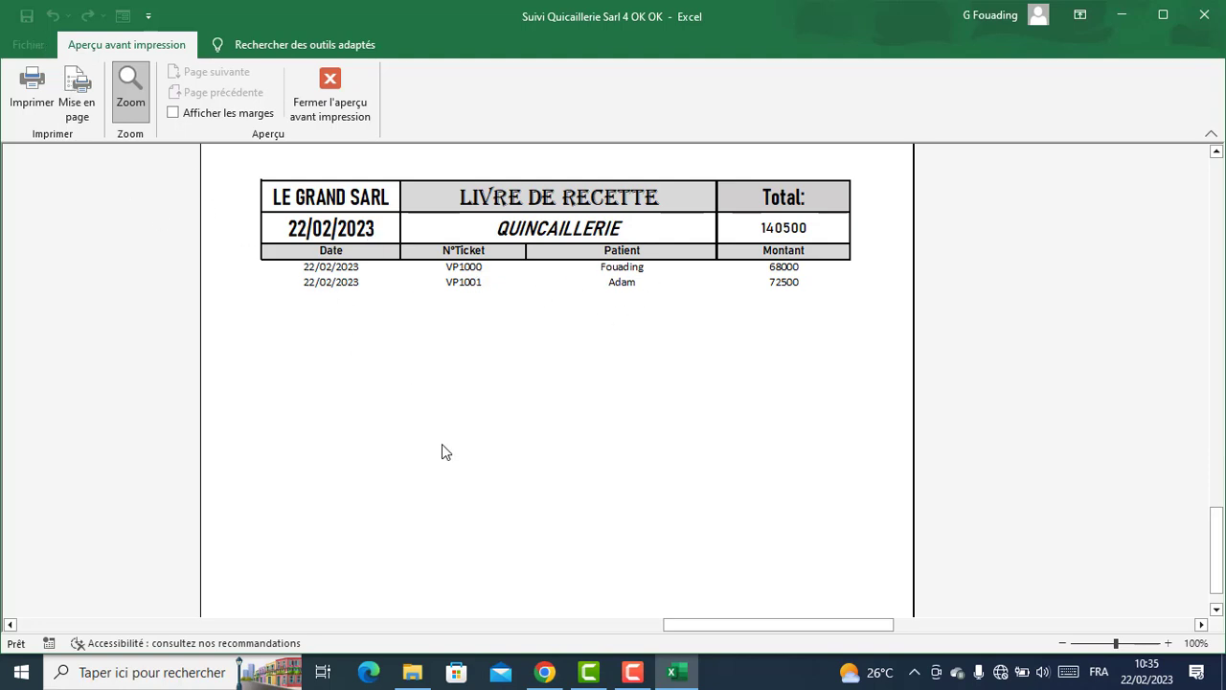
scroll(316, 341, up, 2)
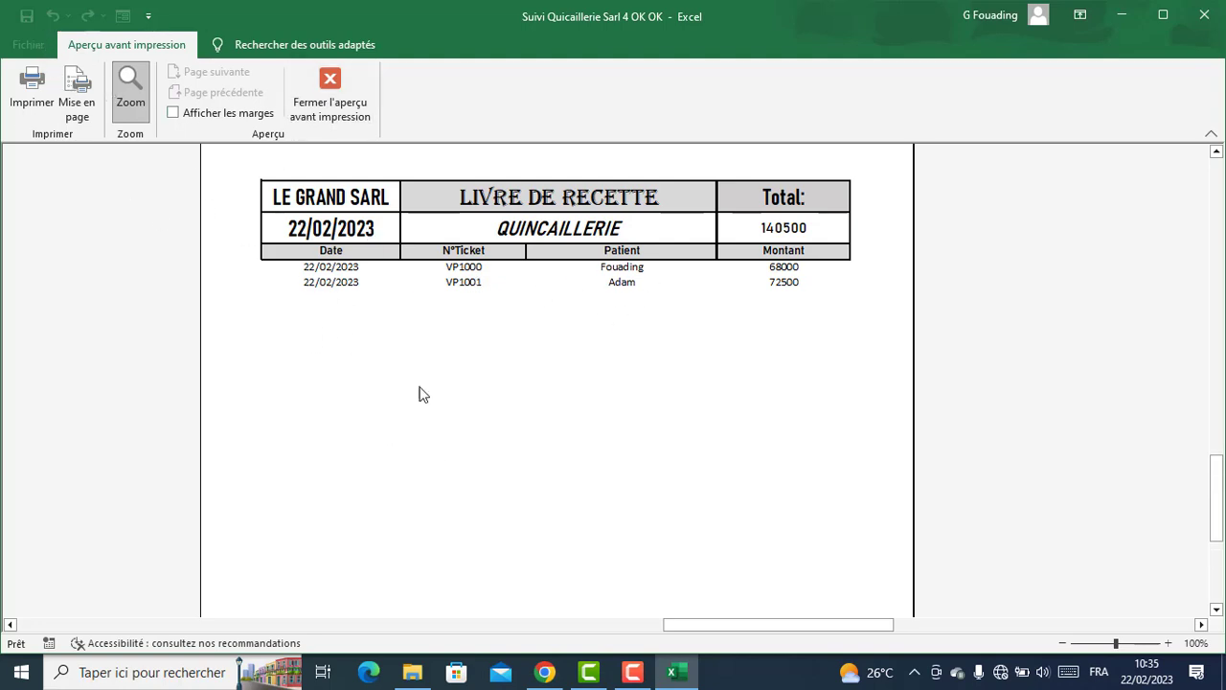
click(331, 91)
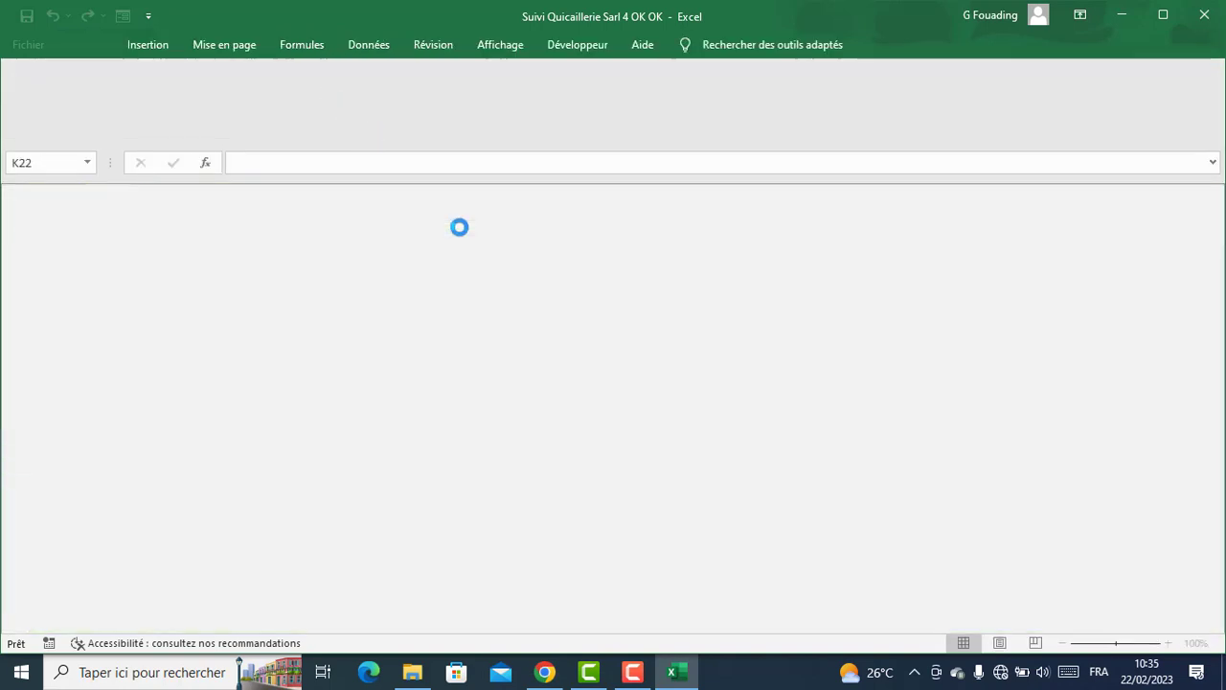